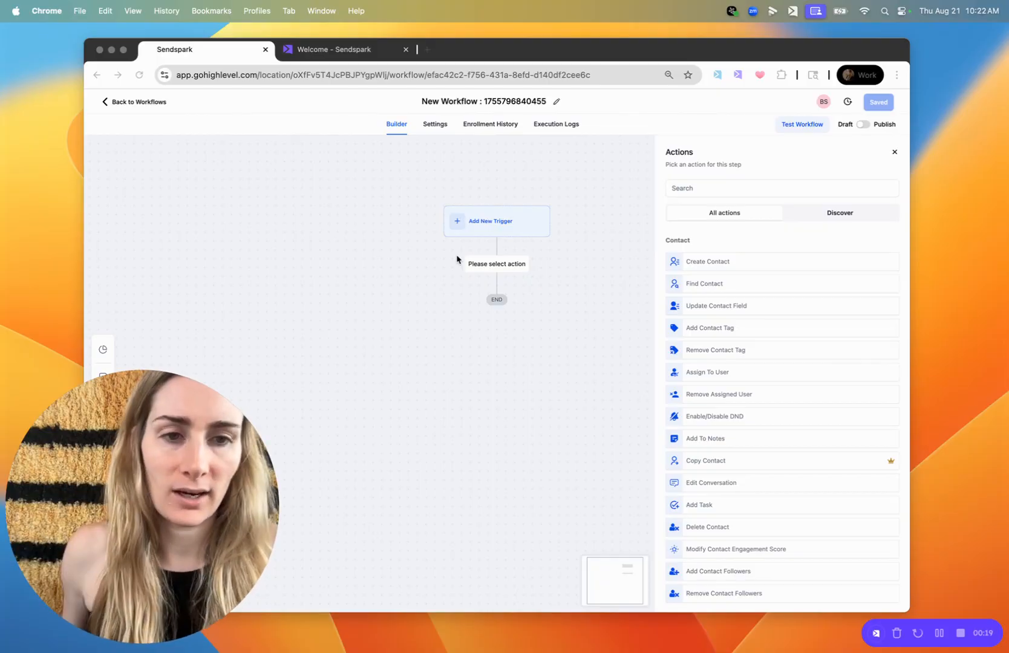
# Rename the new workflow as Sendspark Demo Video
pyautogui.moveTo(487, 53); pyautogui.dragTo(504, 53)
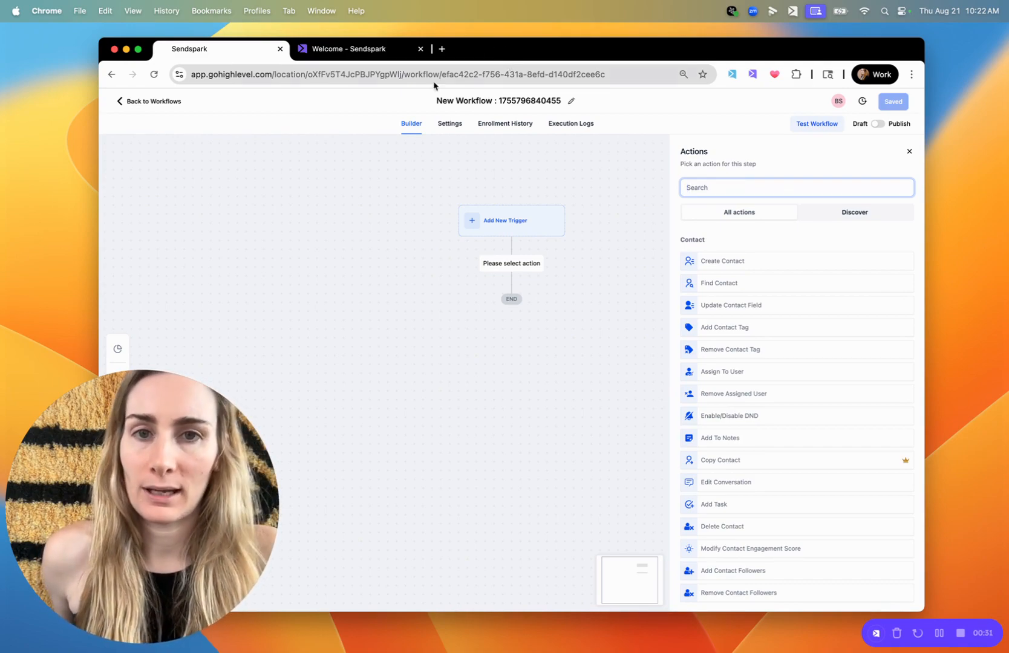
pyautogui.click(531, 103)
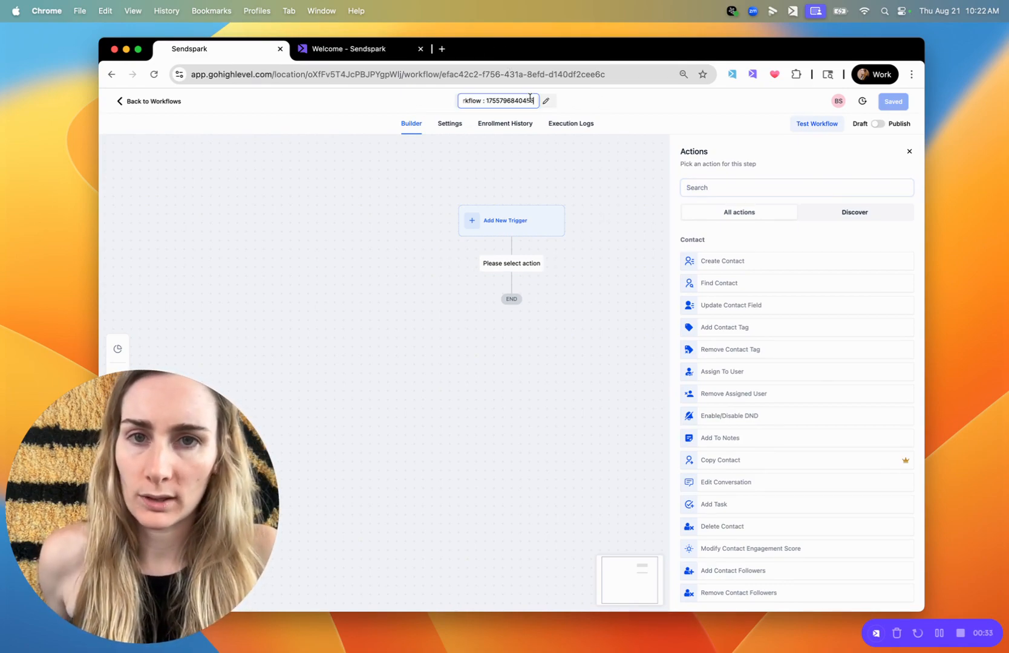
pyautogui.tripleClick(519, 99)
pyautogui.write('Send')
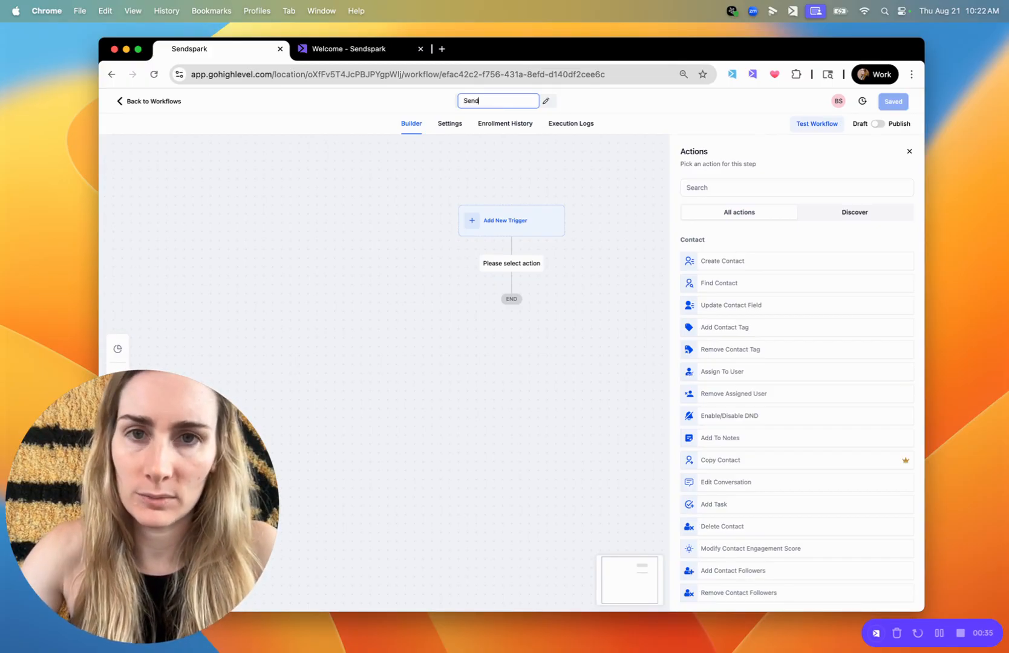
pyautogui.write('spark Demo Video')
pyautogui.press('Return')
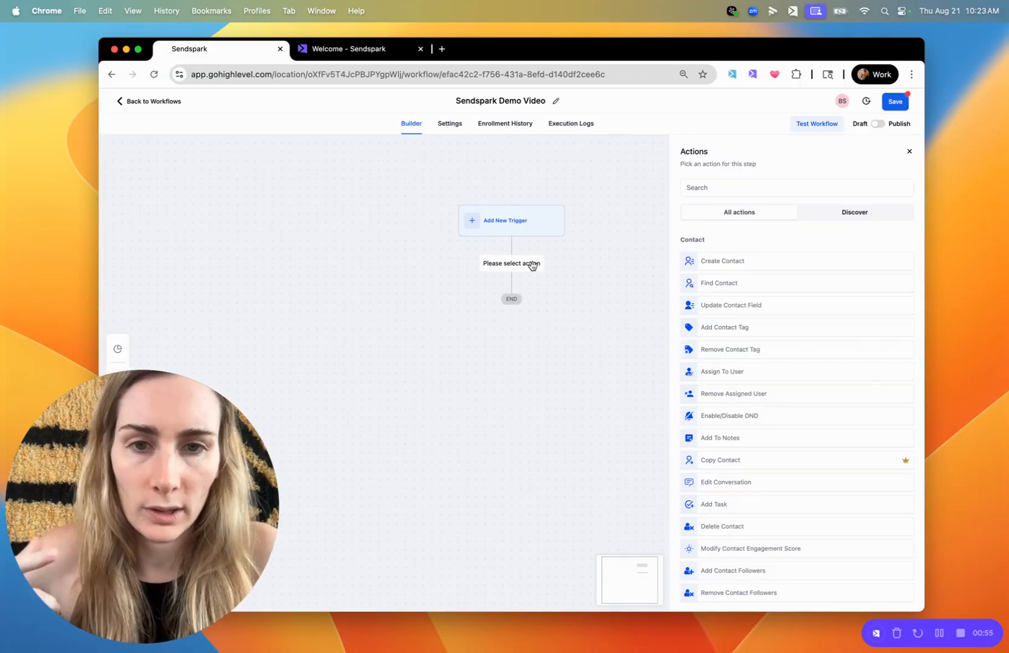
# Search the workflow actions for "custom" and choose the Custom Webhook action
pyautogui.scroll(-4, 689, 357)
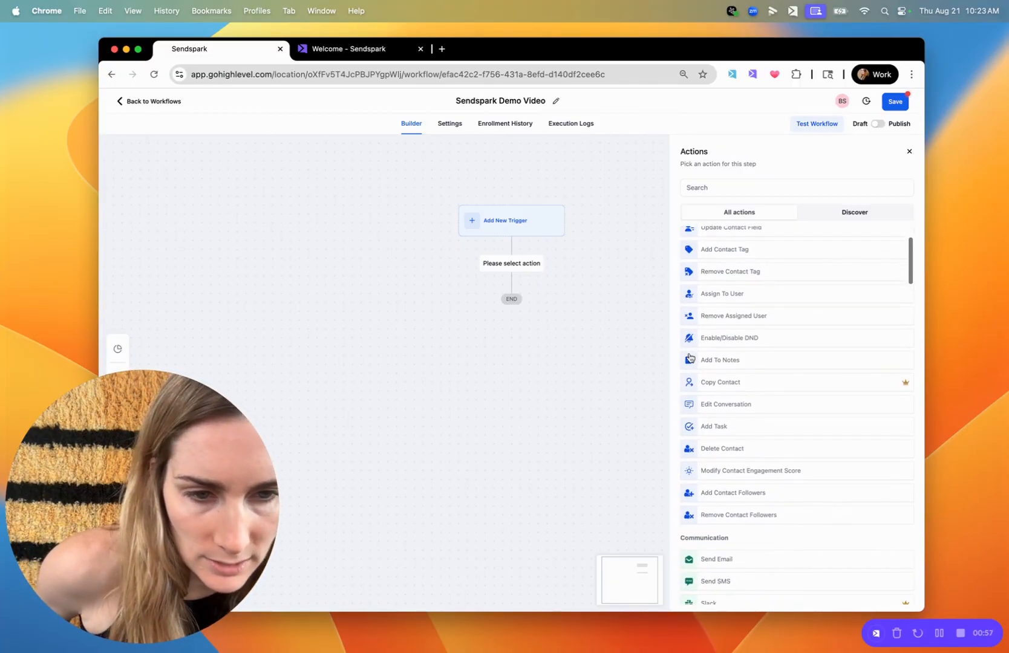
pyautogui.scroll(4, 689, 354)
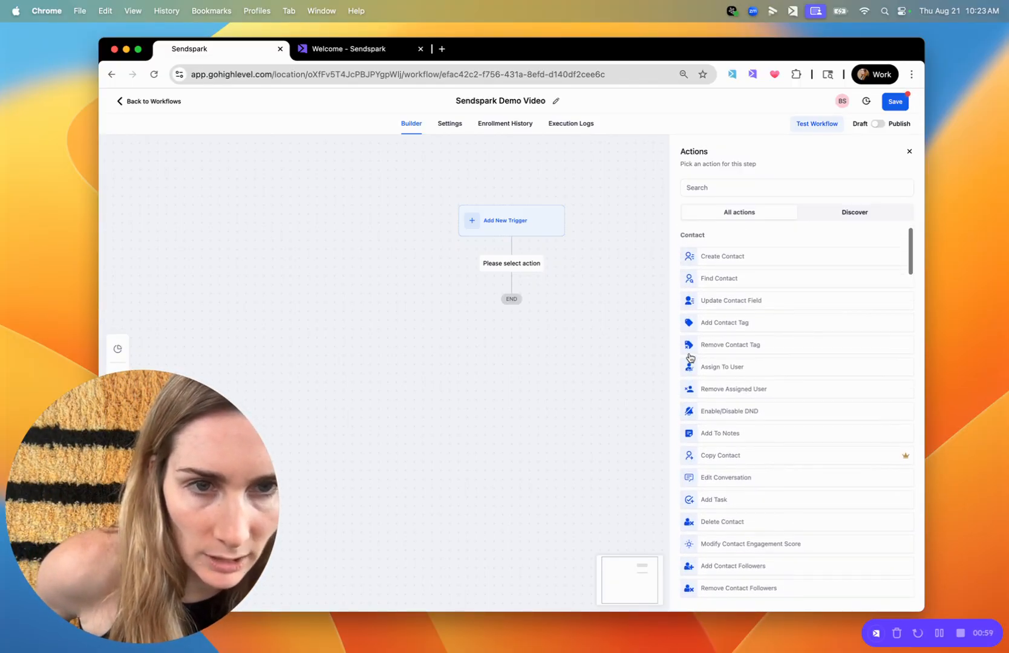
pyautogui.click(706, 183)
pyautogui.write('custom')
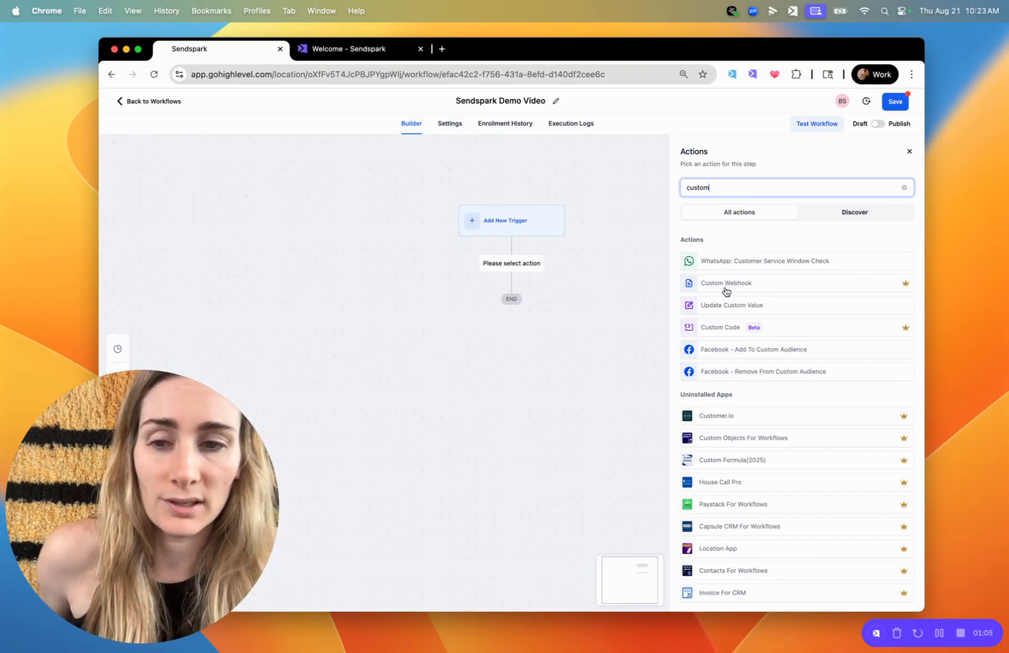
pyautogui.click(726, 288)
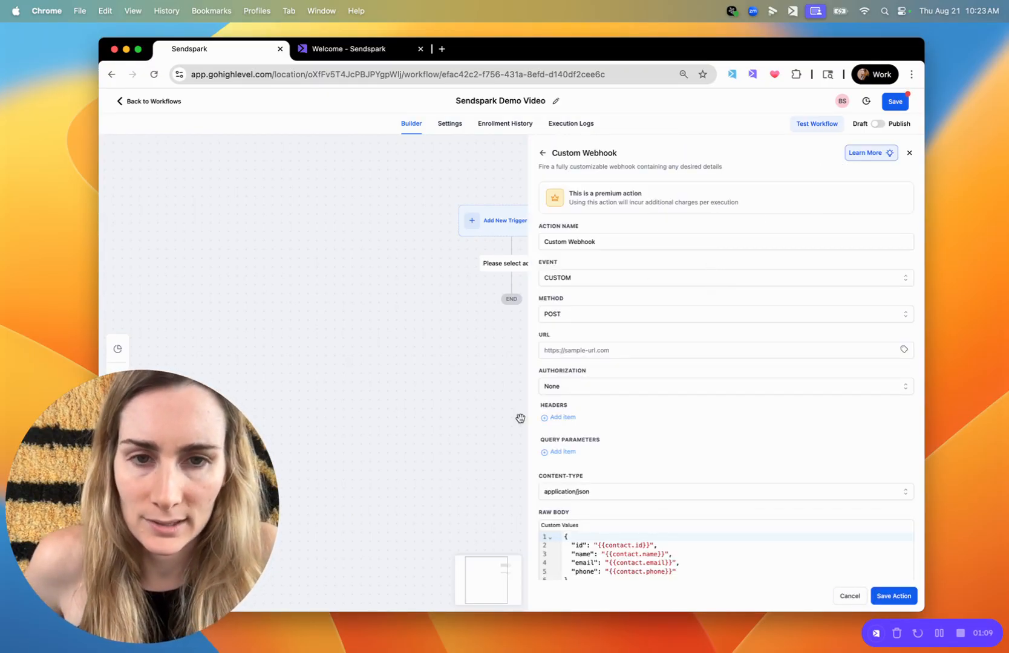
# Switch to Sendspark and start creating a new dynamic video campaign
pyautogui.click(375, 48)
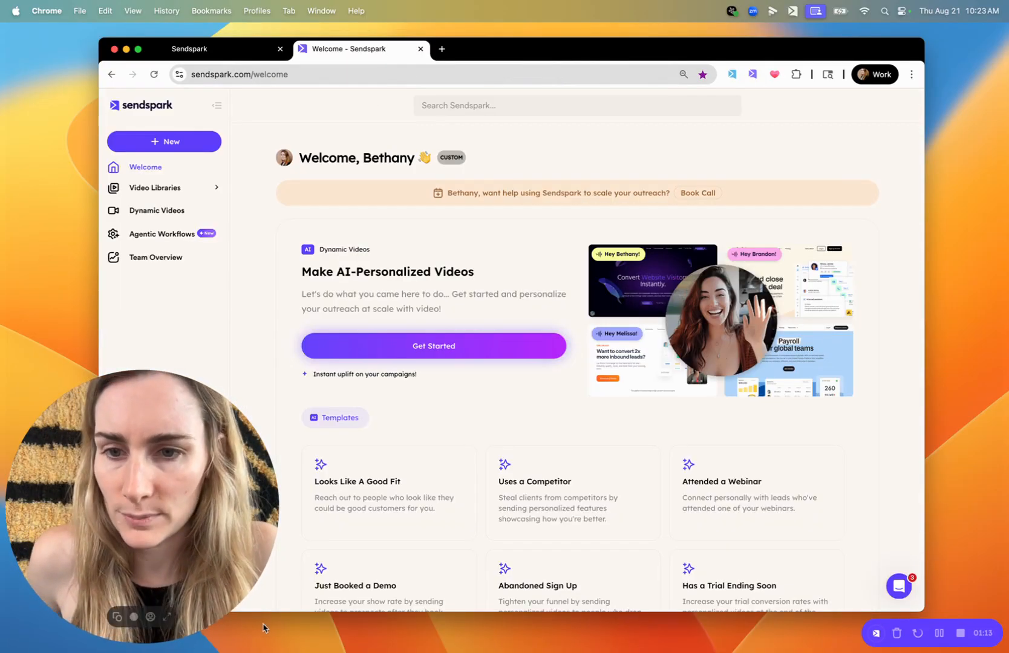
pyautogui.click(167, 617)
pyautogui.click(170, 211)
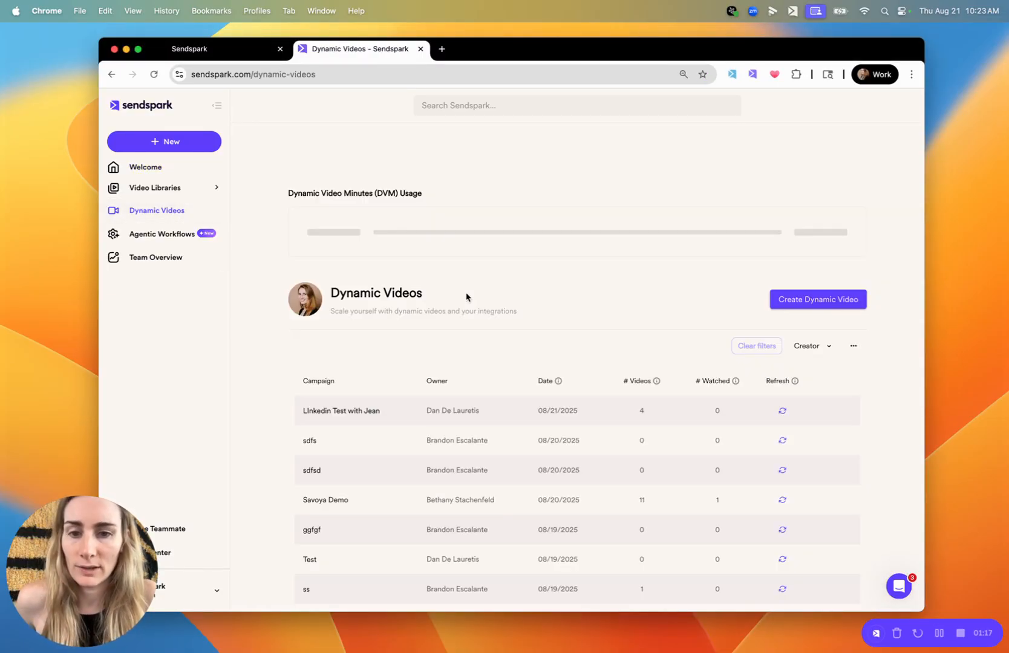
pyautogui.click(826, 304)
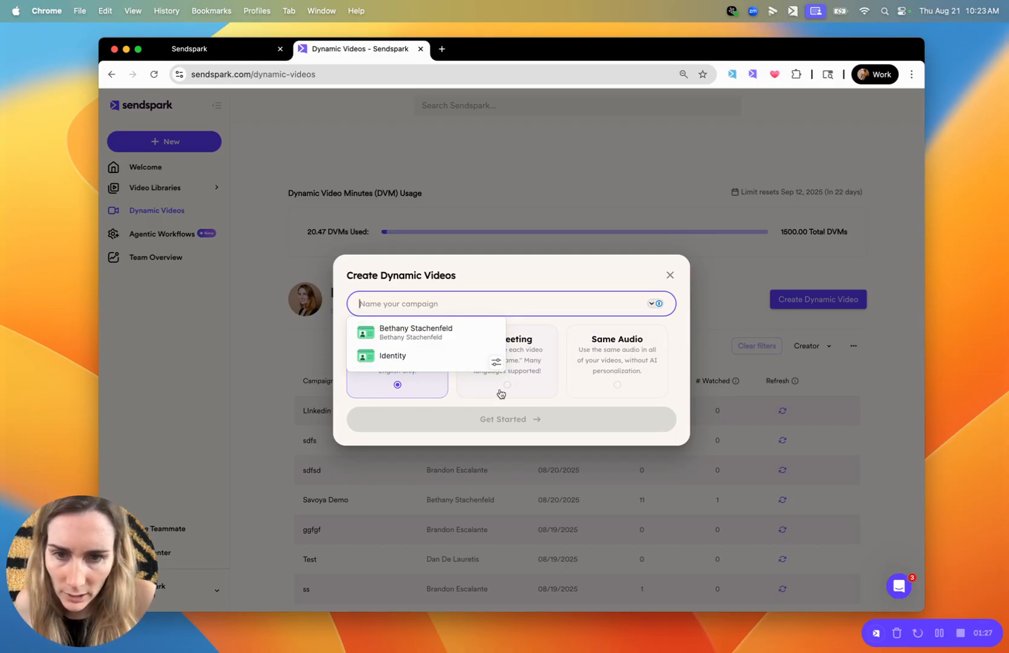
# Set the campaign type to AI Greeting, name it Sendspark HighLevel Demo and proceed to the video guidelines
pyautogui.click(433, 385)
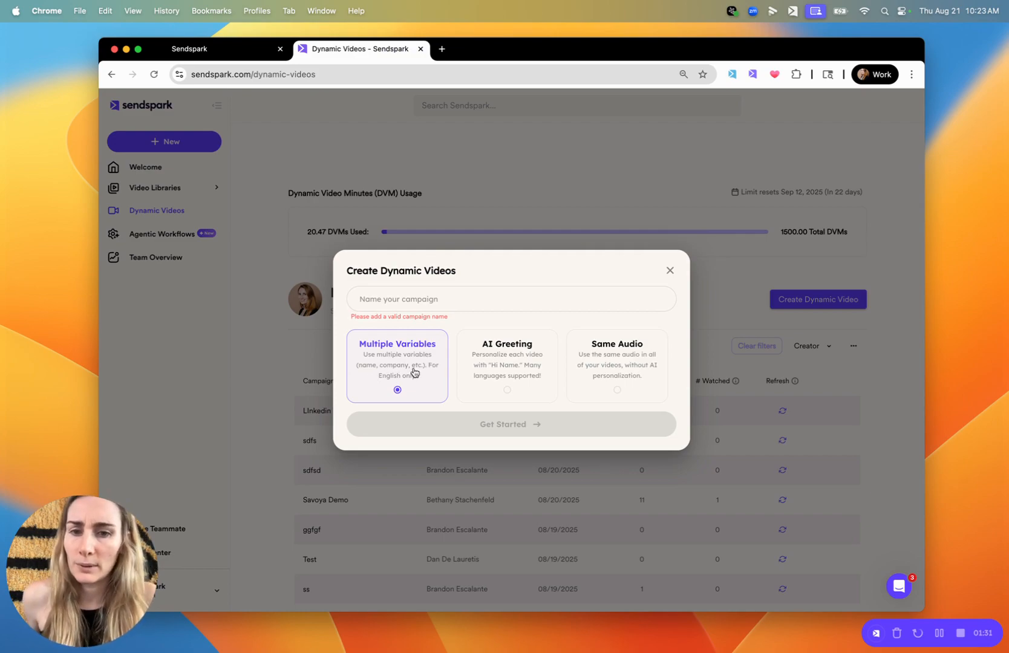
pyautogui.click(511, 367)
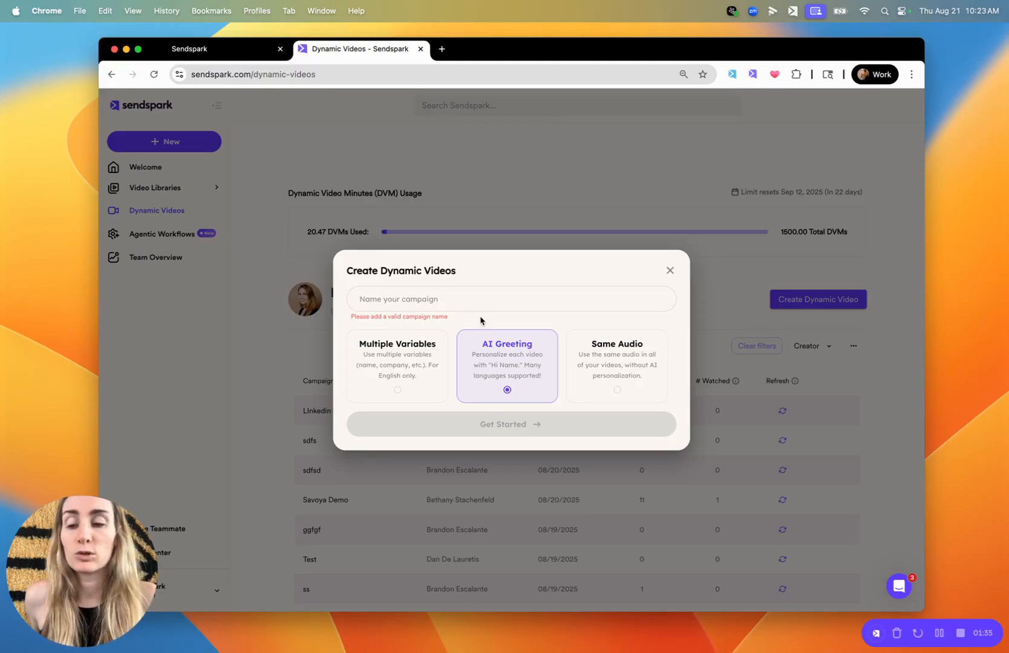
pyautogui.click(465, 299)
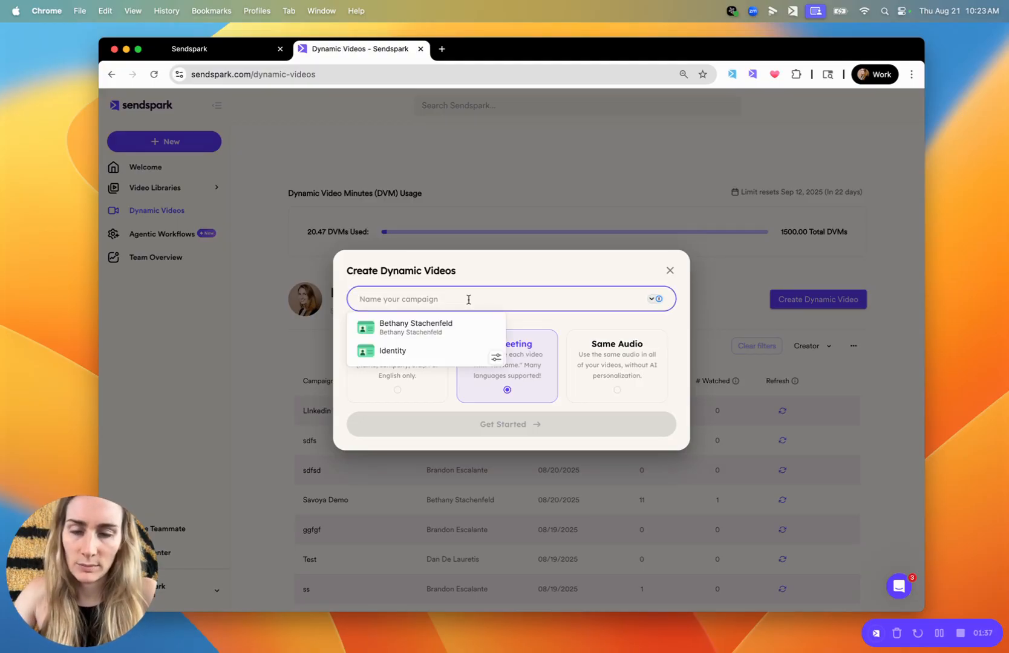
pyautogui.write('Sendspark')
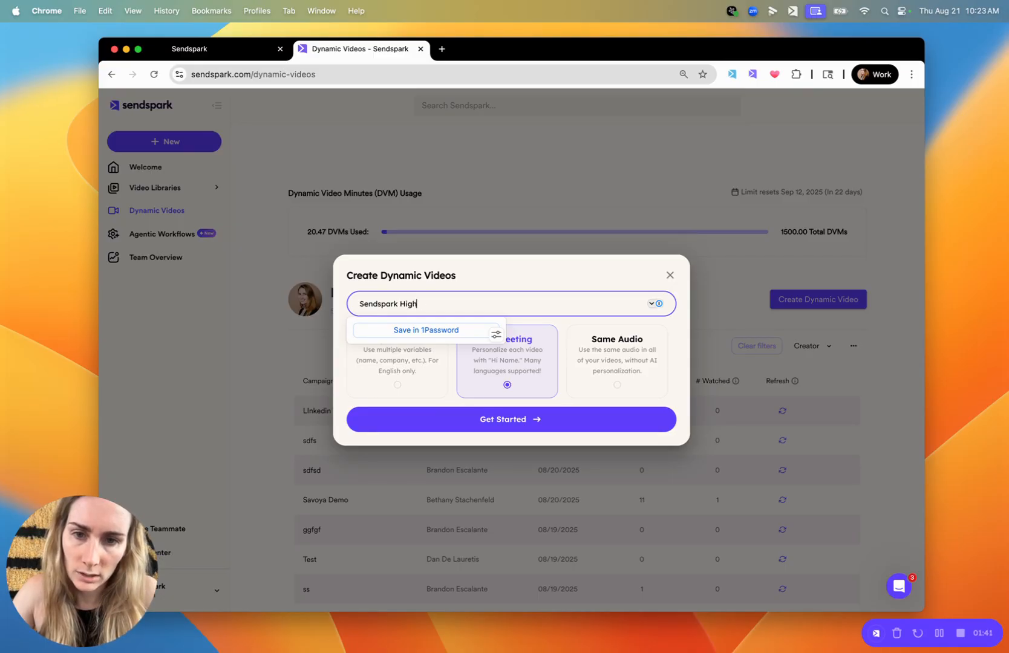
pyautogui.write(' HighLevel Demo')
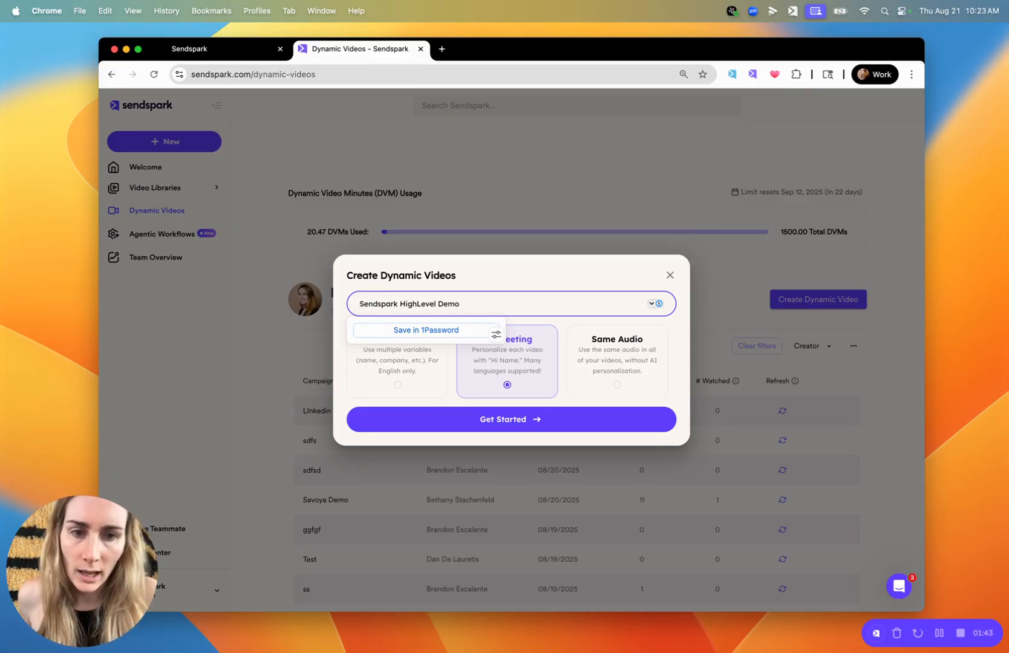
pyautogui.press('Return')
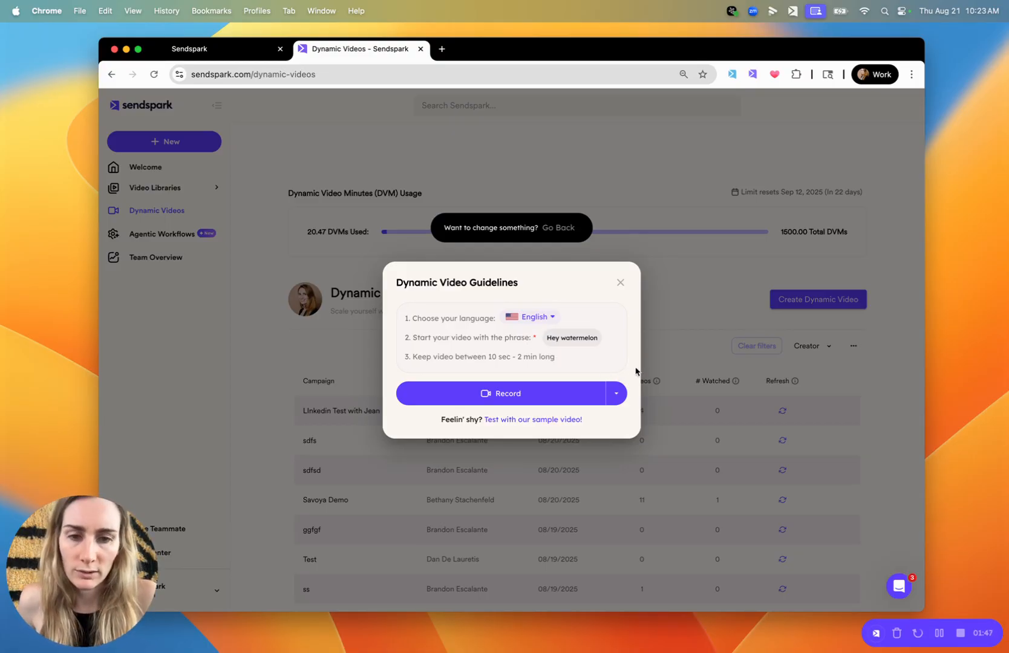
# Use the sample video for the campaign and turn on its dynamic background
pyautogui.click(552, 421)
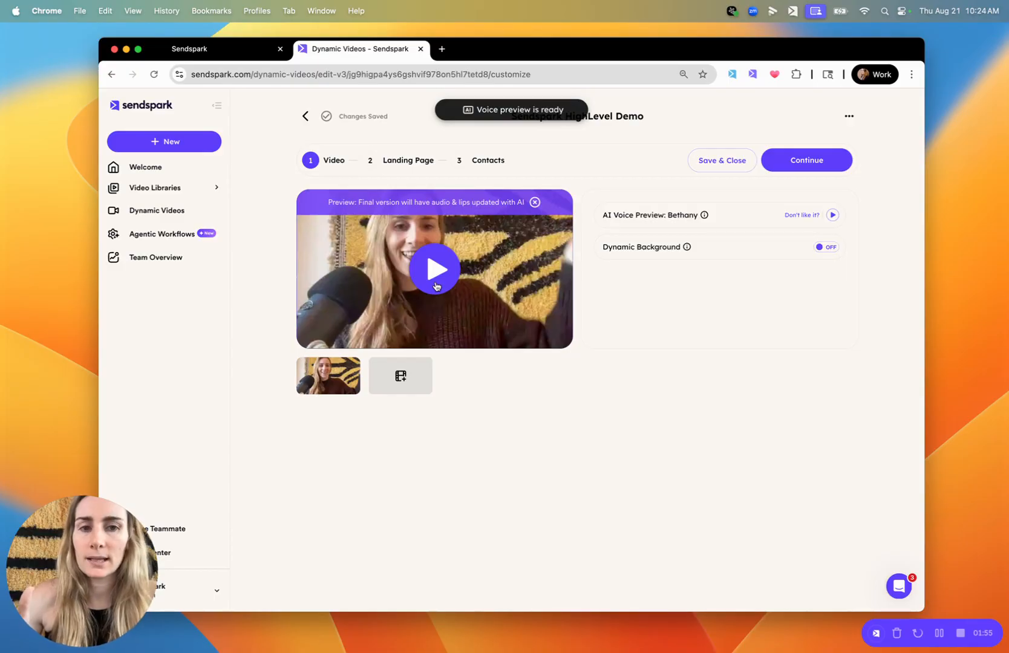
pyautogui.click(826, 248)
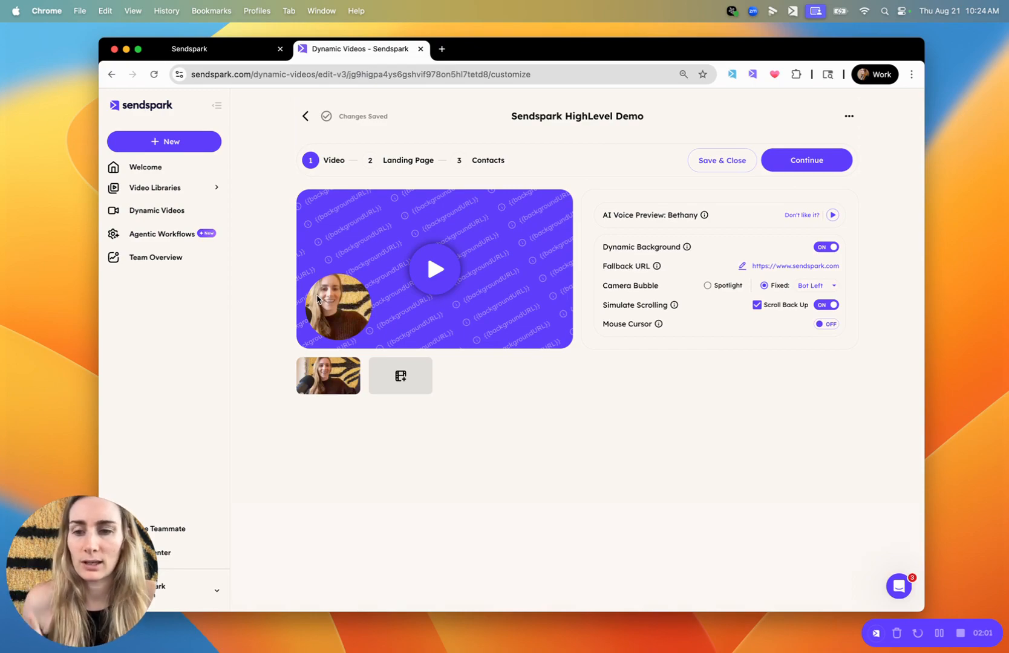
# Filter the landing page templates by the account owner as creator and apply one of that creator's templates
pyautogui.click(417, 160)
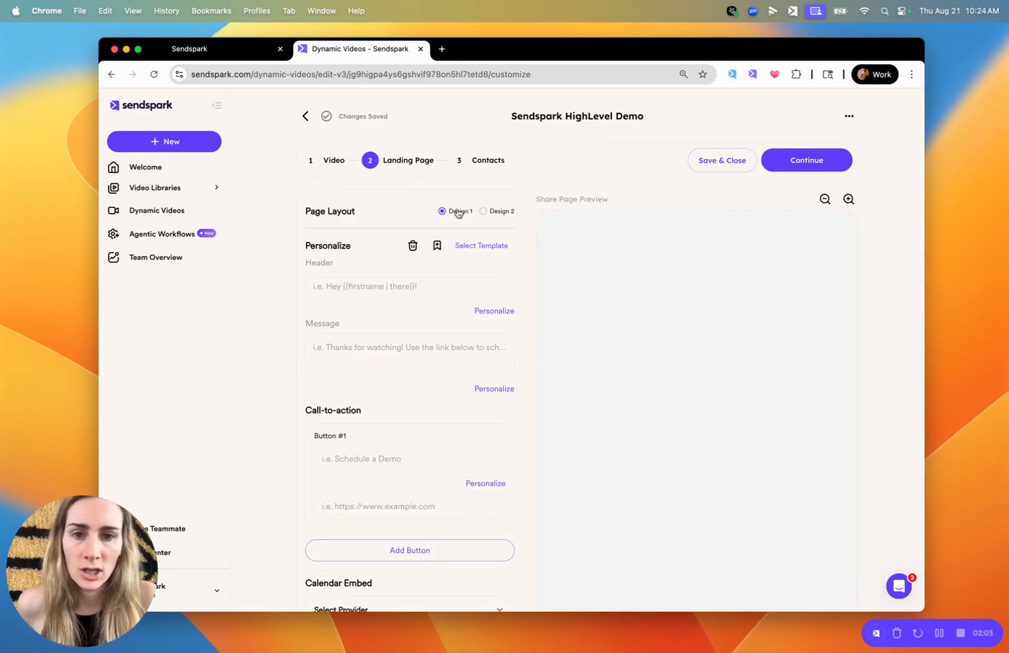
pyautogui.click(473, 245)
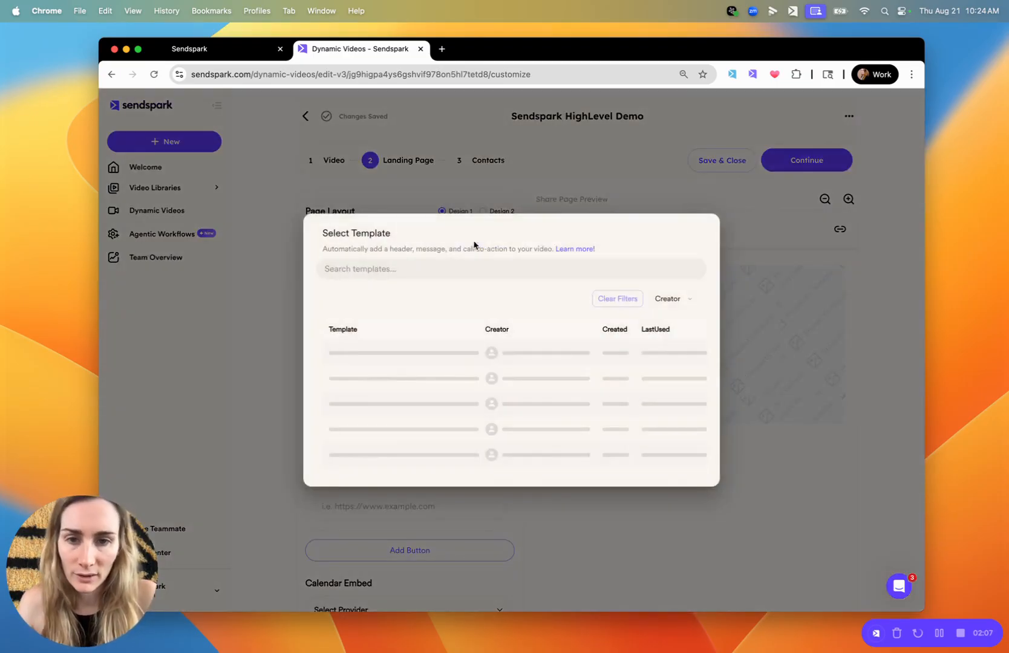
pyautogui.click(667, 238)
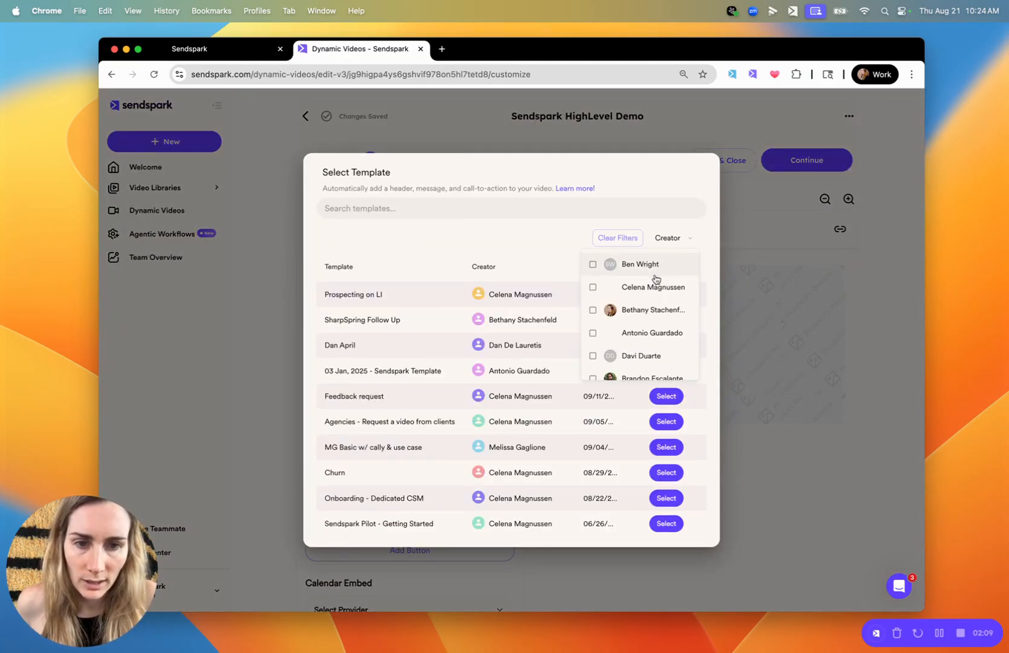
pyautogui.scroll(-1, 652, 323)
pyautogui.click(649, 293)
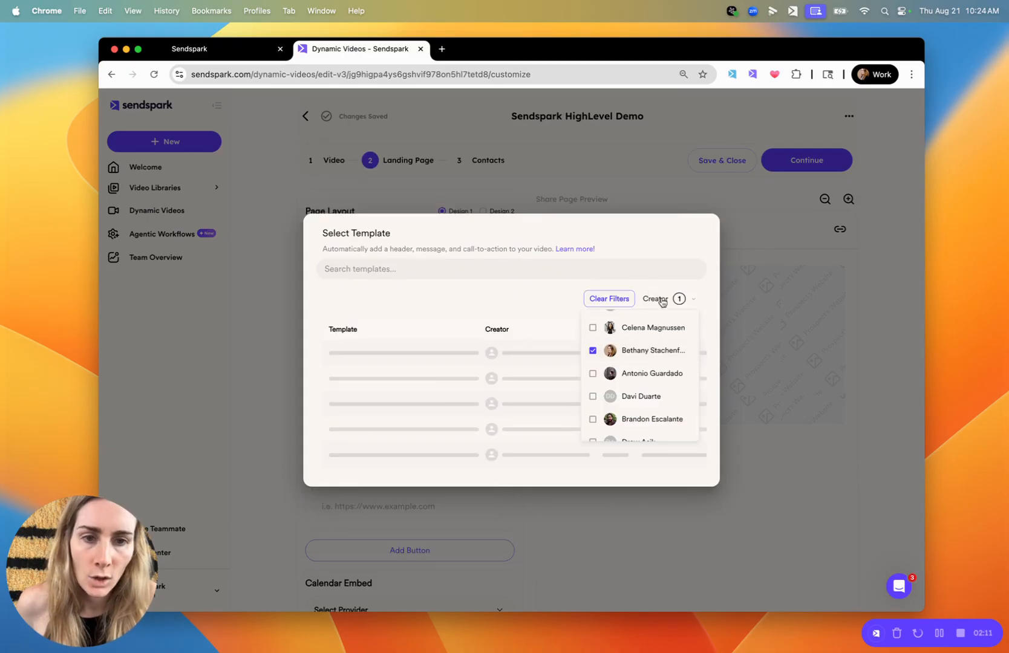
pyautogui.click(409, 320)
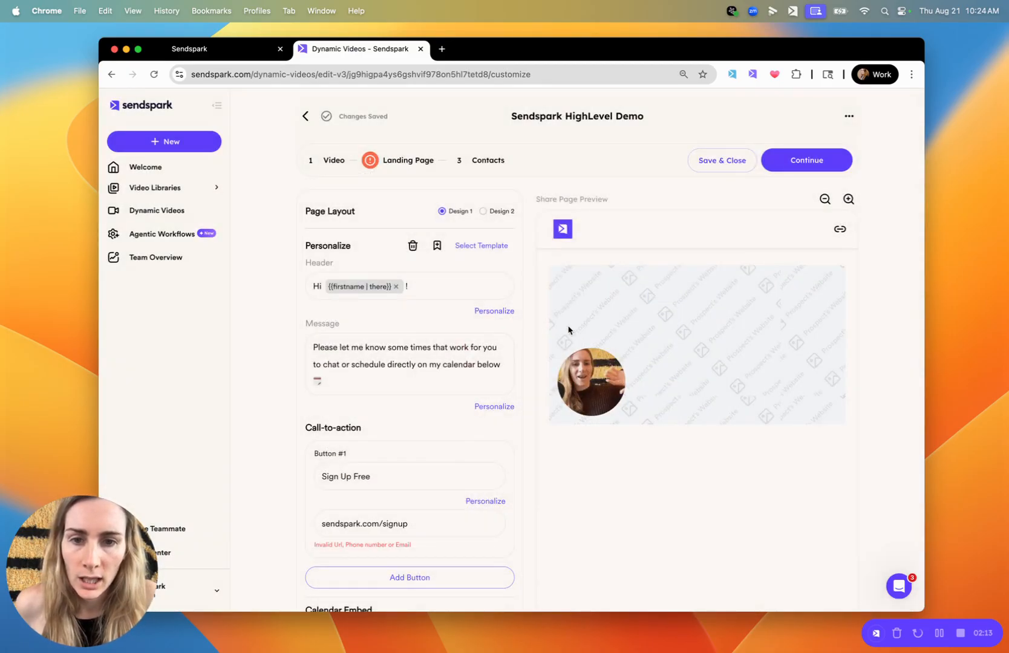
pyautogui.scroll(-5, 410, 425)
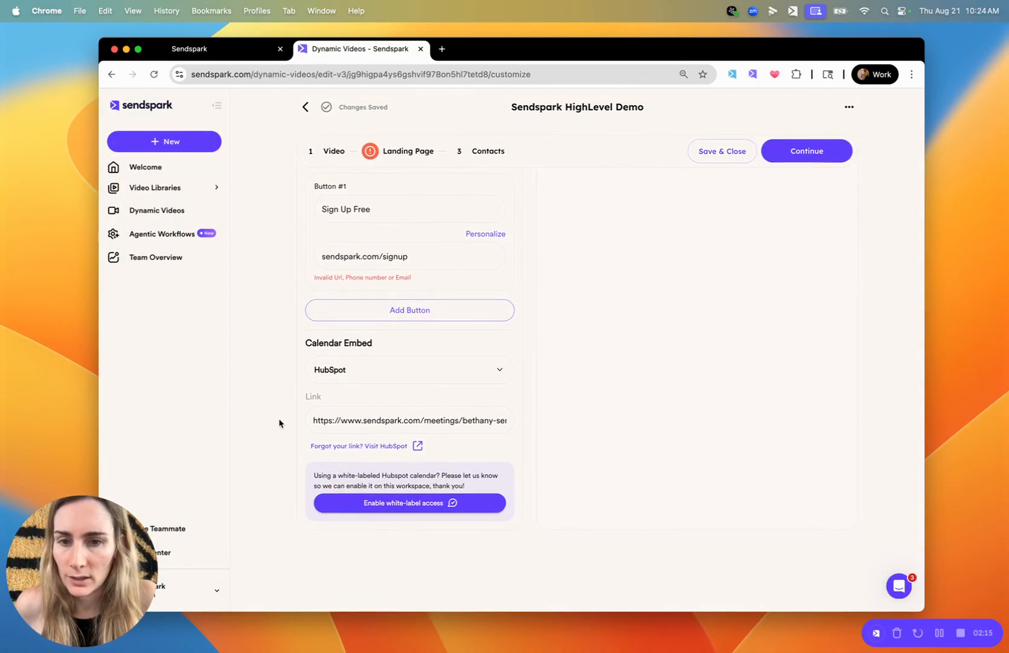
pyautogui.click(358, 373)
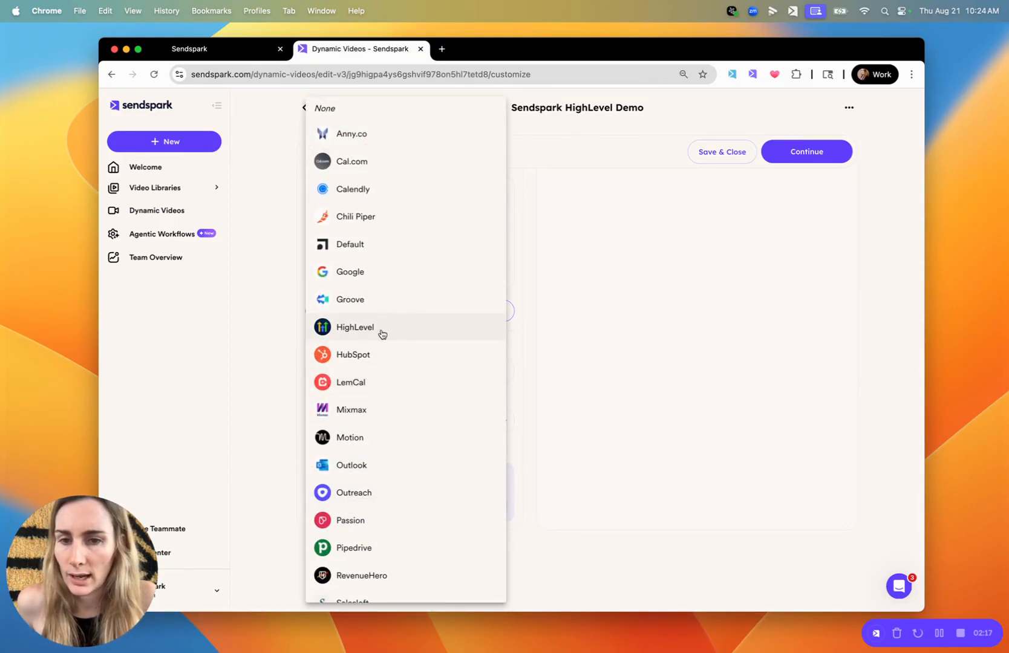
pyautogui.click(552, 333)
pyautogui.click(456, 329)
pyautogui.scroll(4, 590, 339)
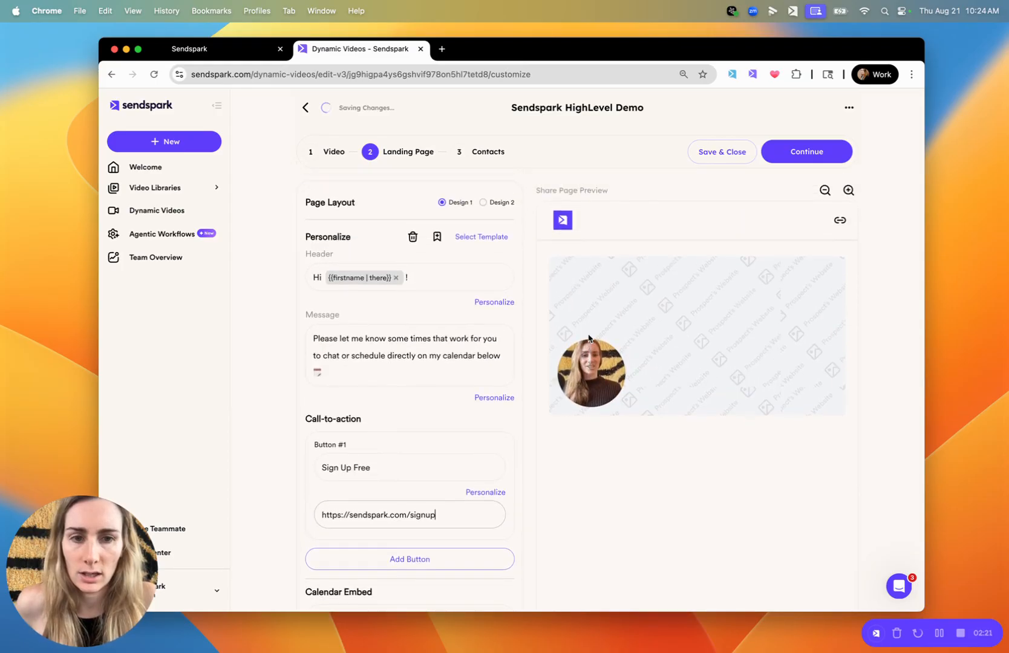
pyautogui.scroll(-3, 652, 401)
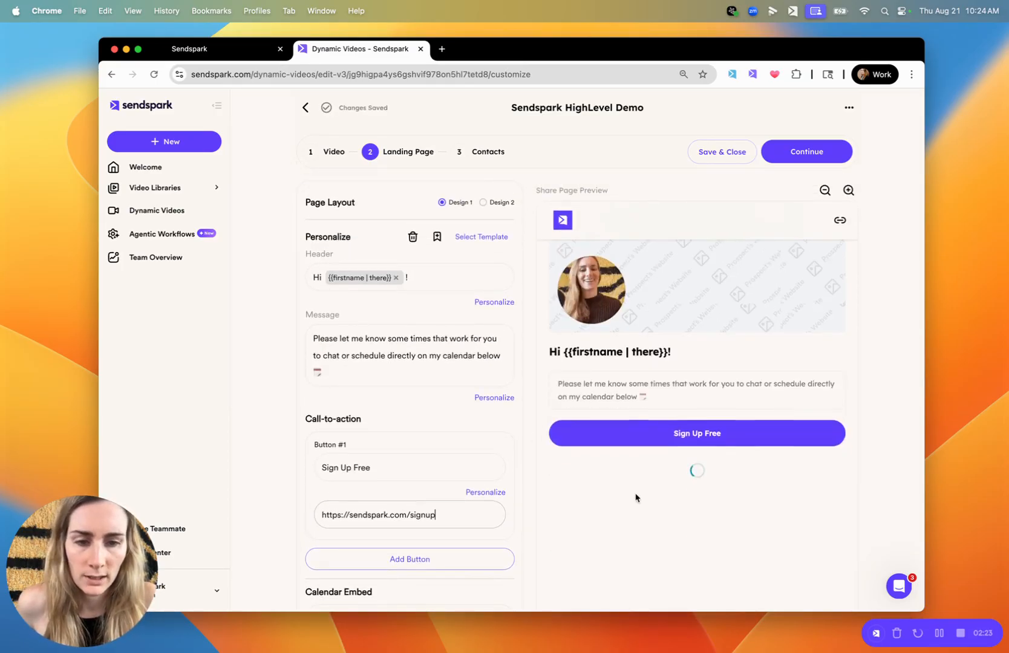
pyautogui.scroll(3, 632, 351)
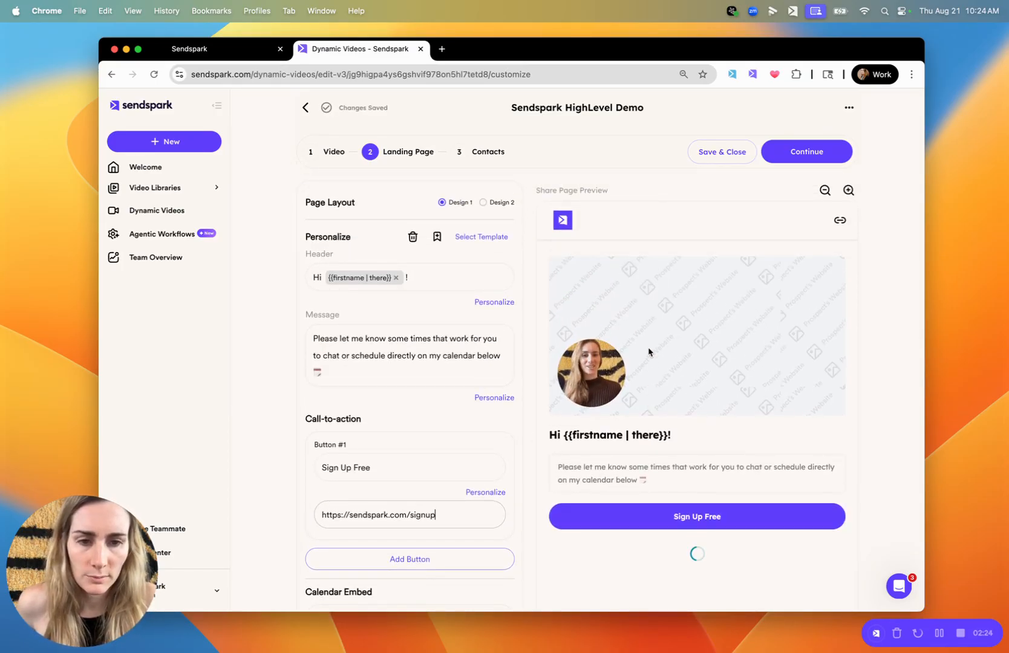
# Open the campaign's contacts stage and pin the Sendspark browser tab
pyautogui.click(489, 156)
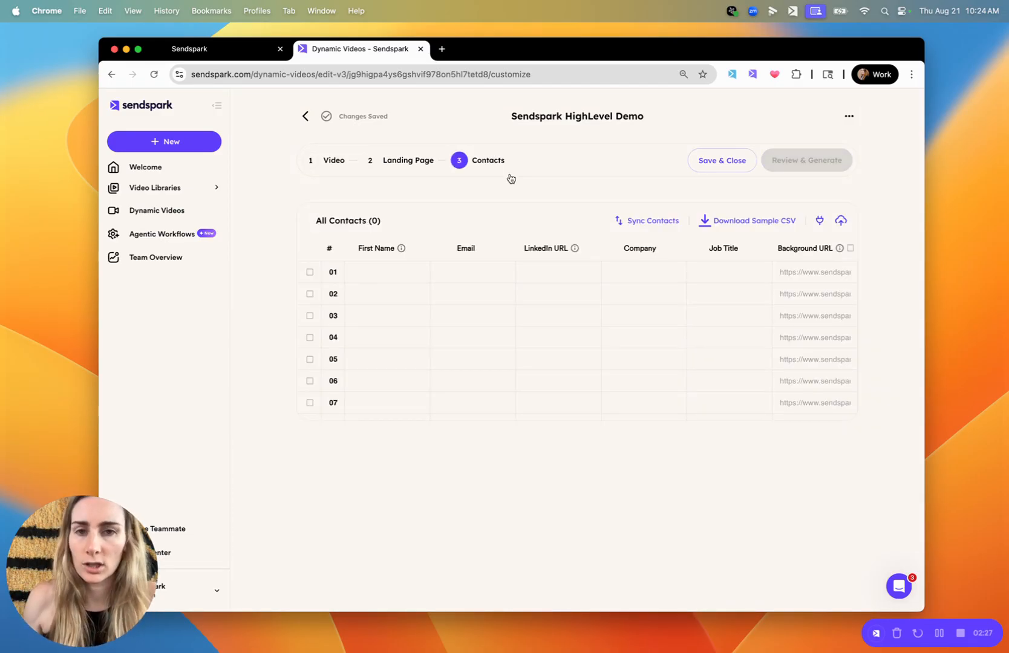
pyautogui.rightClick(371, 58)
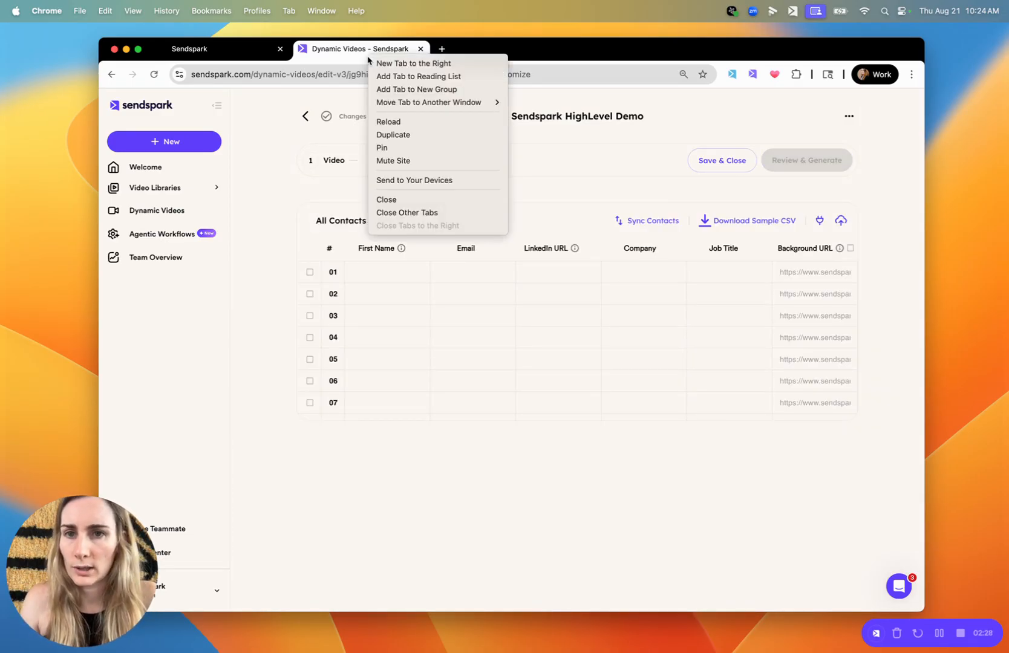
pyautogui.click(403, 148)
# Enter a first name for the first contact and generate the campaign's video
pyautogui.click(402, 303)
pyautogui.click(386, 275)
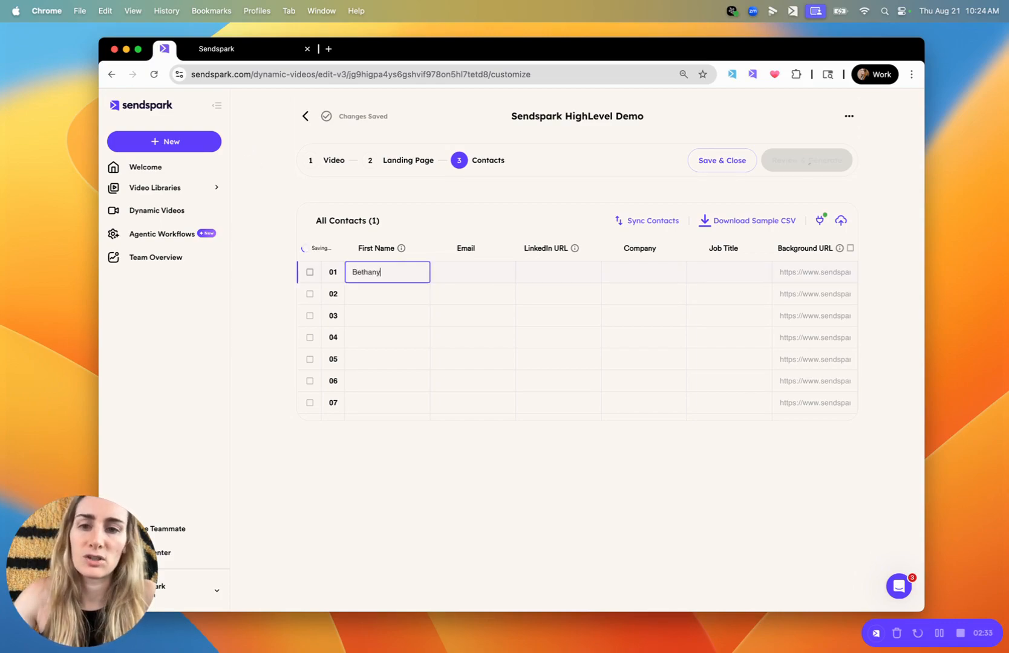
pyautogui.click(505, 270)
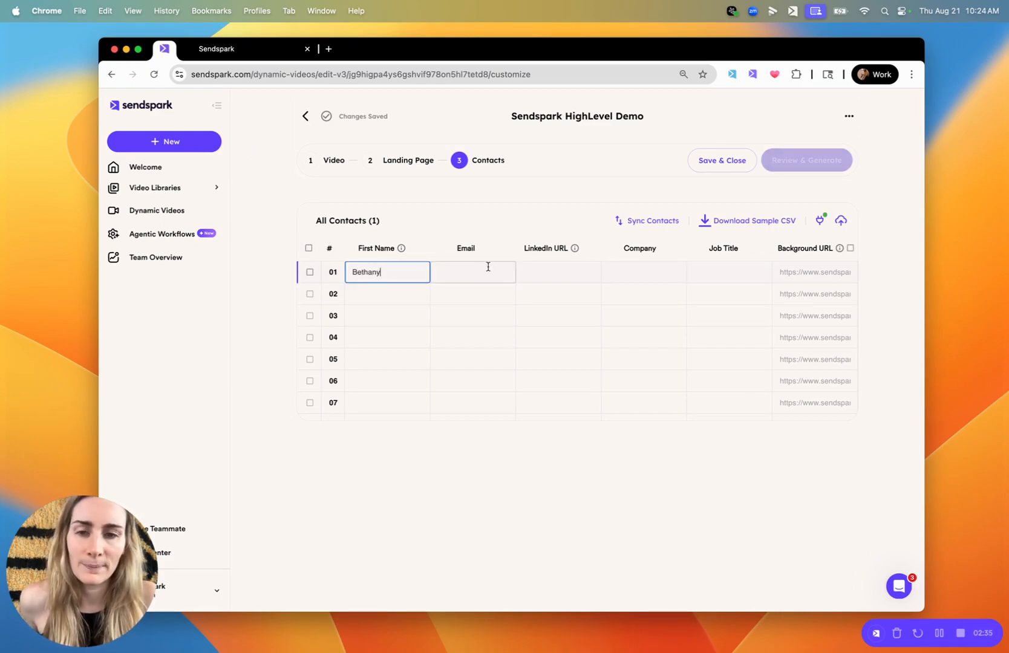
pyautogui.click(821, 168)
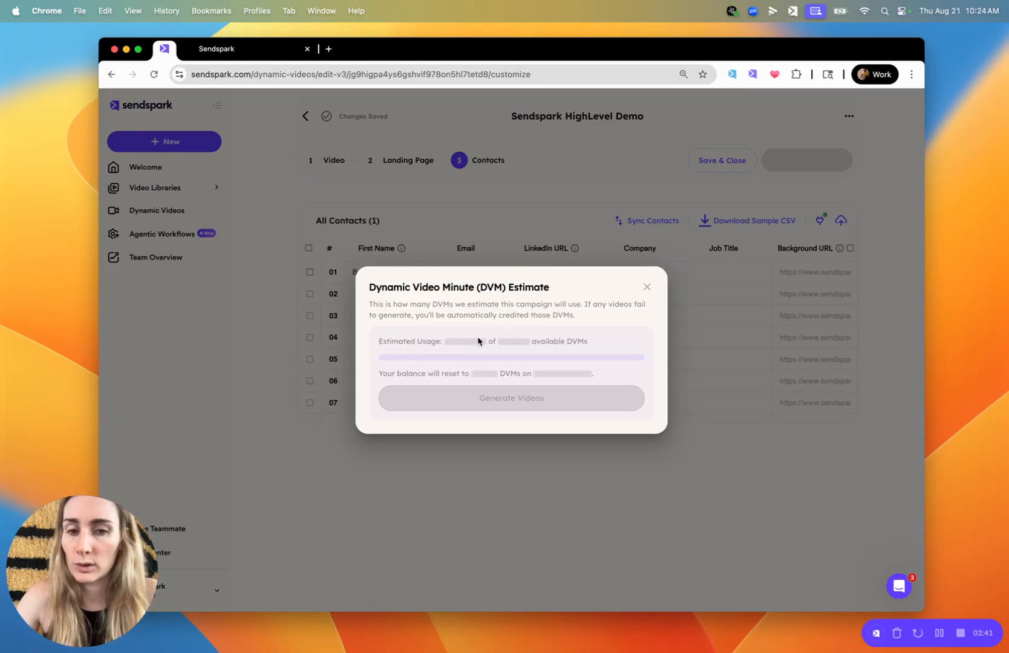
pyautogui.click(496, 398)
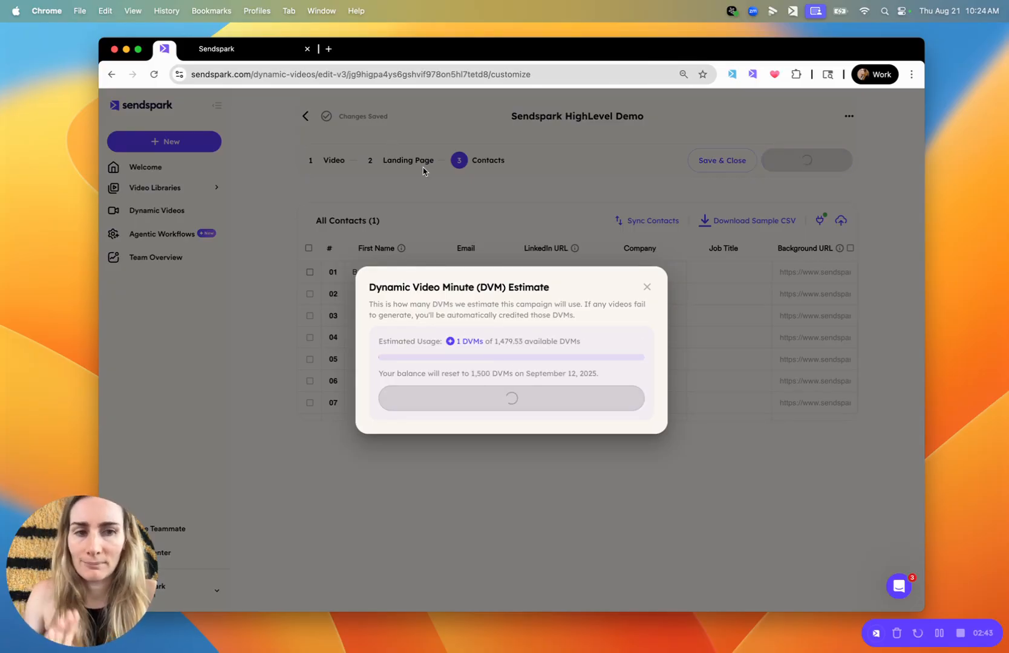
# Open sendspark.com in a new browser tab and create a new automation in Agentic Workflows
pyautogui.click(329, 48)
pyautogui.write('sendspark.com/')
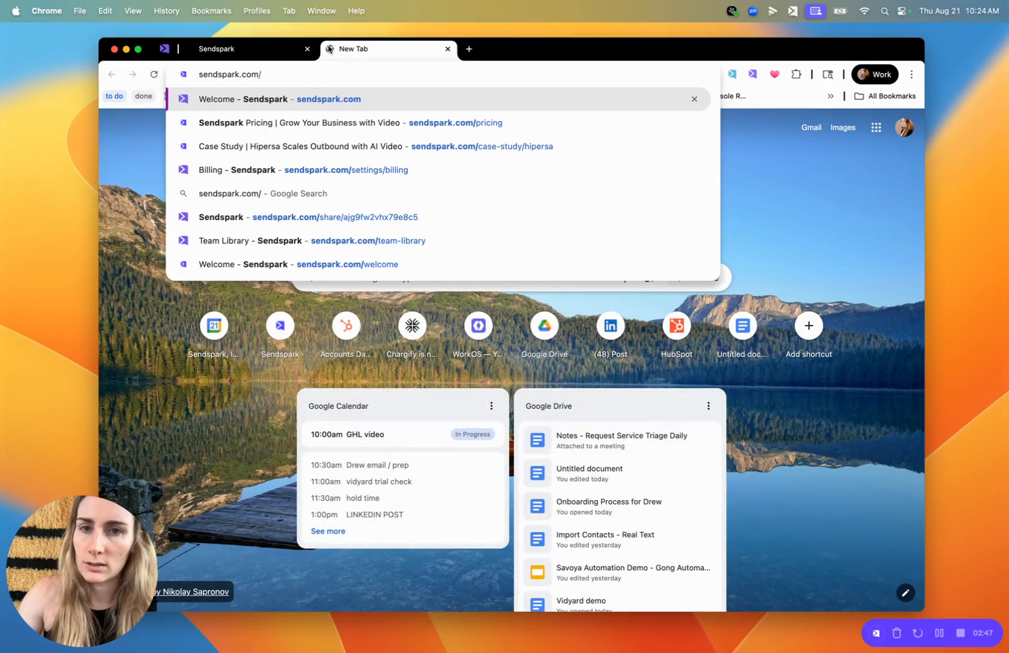
pyautogui.click(368, 104)
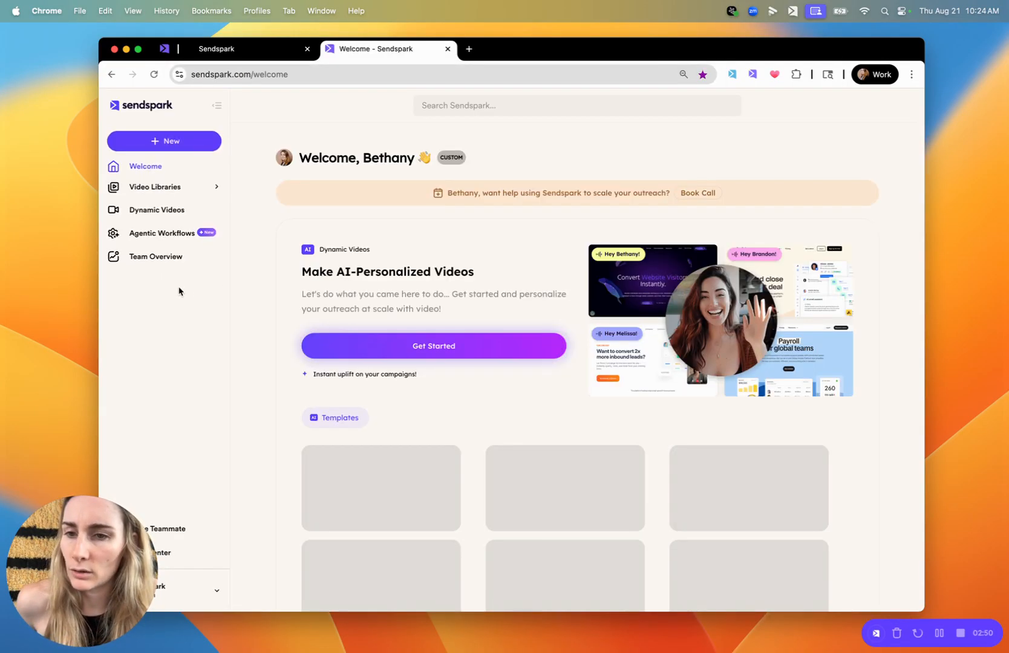
pyautogui.click(166, 234)
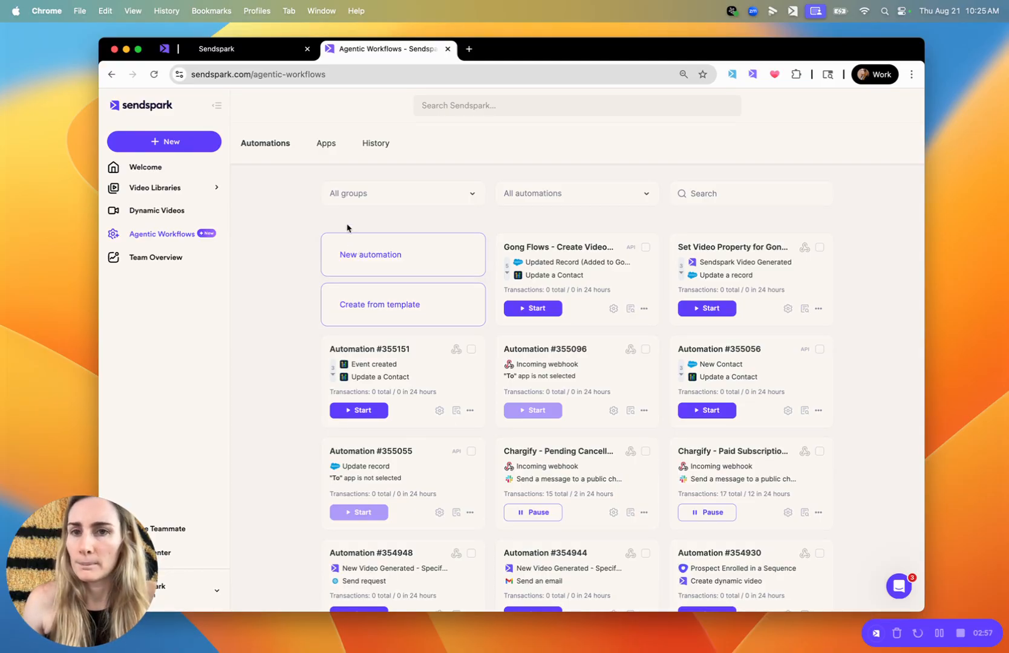
pyautogui.click(356, 250)
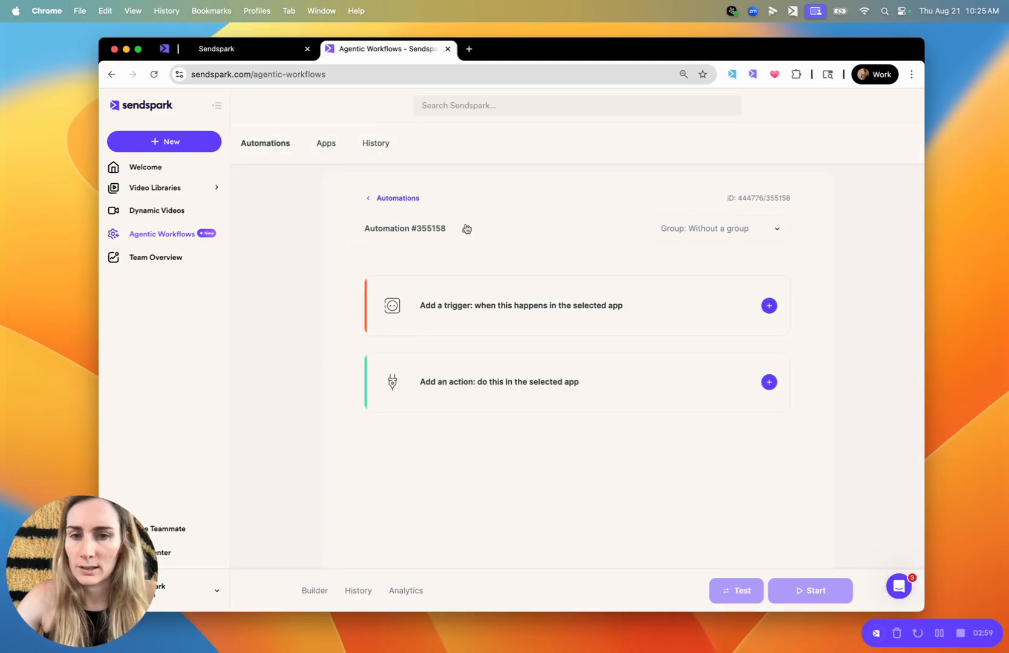
# Rename the new automation as HighLevel Demo
pyautogui.click(429, 230)
pyautogui.write('HighLevel Demo')
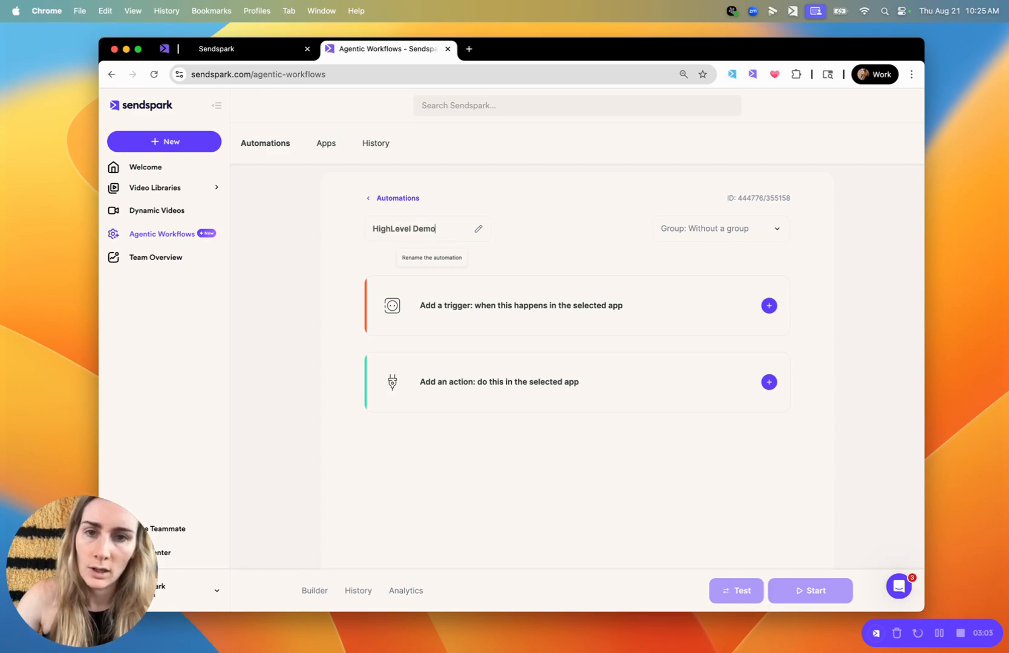
pyautogui.press('Return')
# Add a trigger to the automation with HighLevel as the app and Event created as the event
pyautogui.click(500, 299)
pyautogui.click(473, 337)
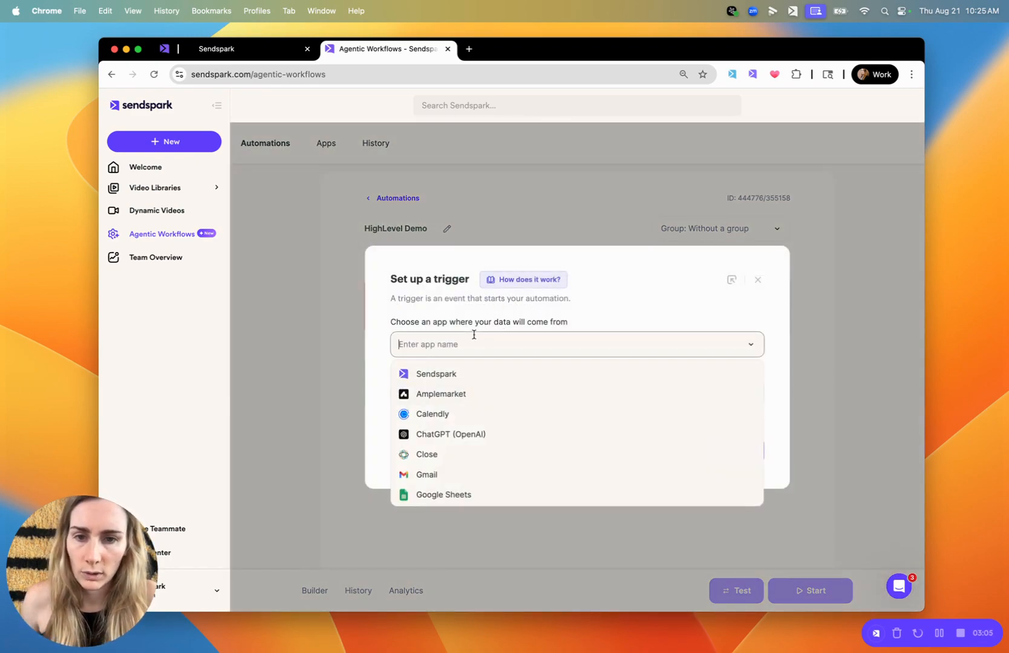
pyautogui.write('high')
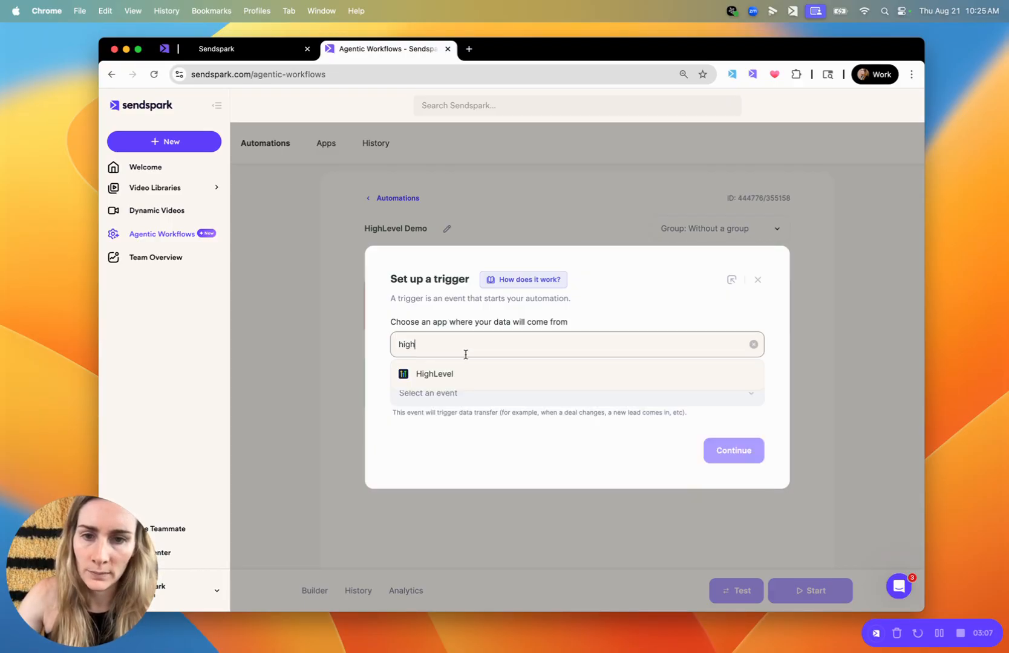
pyautogui.click(460, 375)
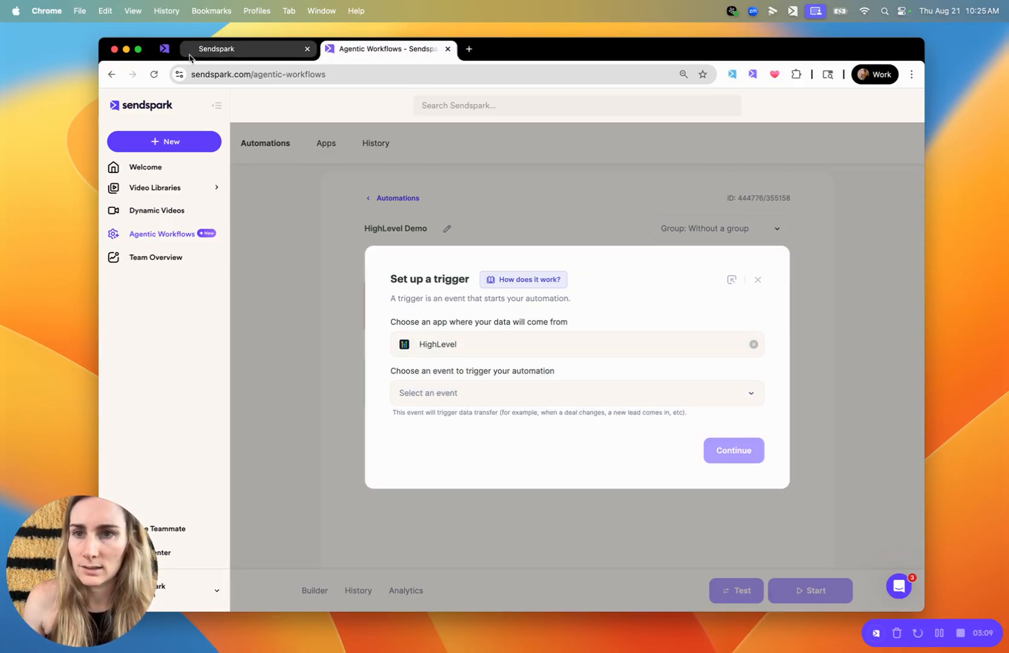
pyautogui.click(223, 55)
pyautogui.click(371, 49)
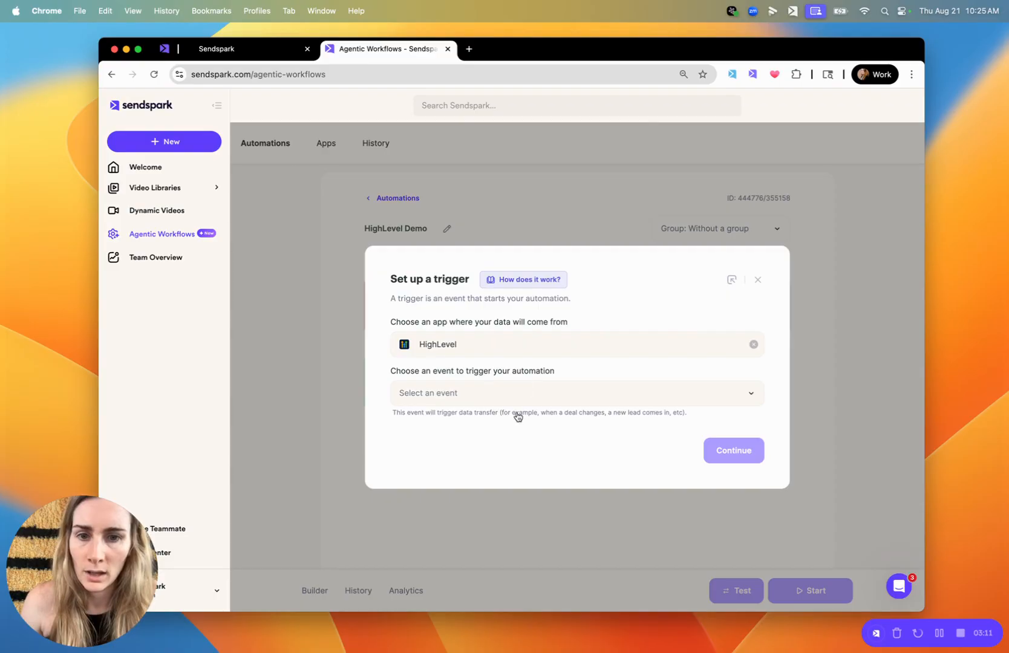
pyautogui.click(487, 395)
pyautogui.click(441, 447)
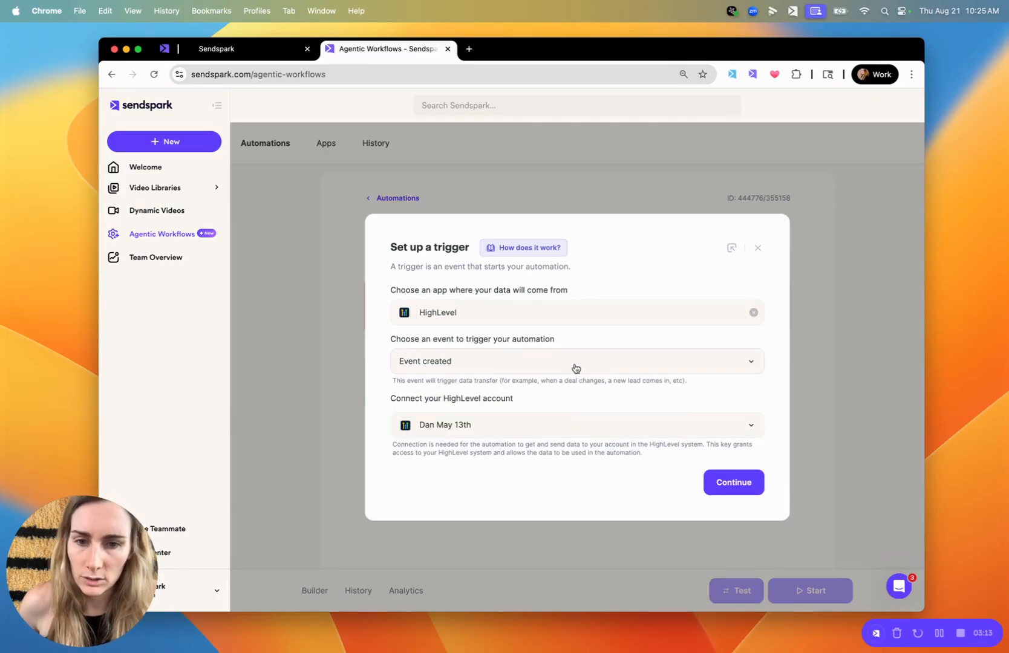
# Add a new HighLevel account connection for the trigger, consulting HighLevel for the API keys, and acknowledge the webhook setup notice
pyautogui.click(485, 430)
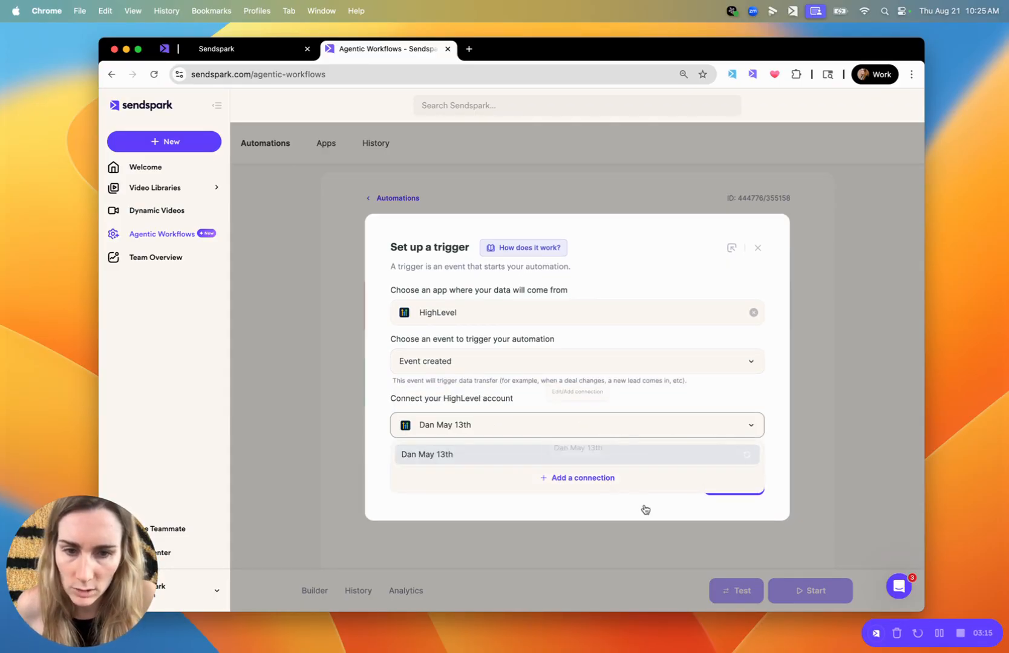
pyautogui.click(596, 482)
pyautogui.tripleClick(439, 315)
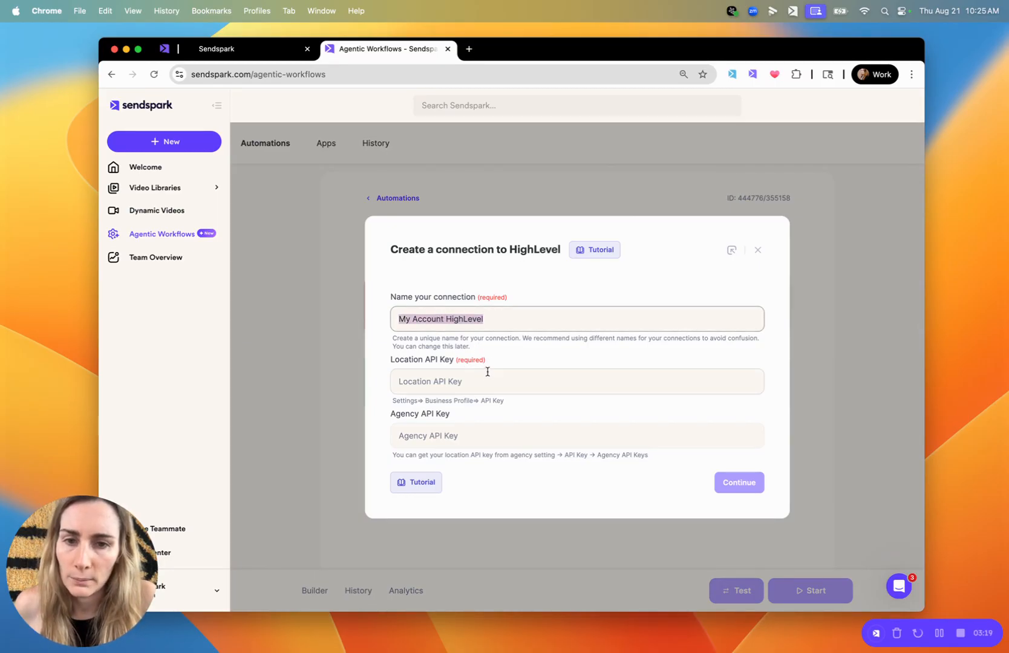
pyautogui.click(438, 378)
pyautogui.click(532, 454)
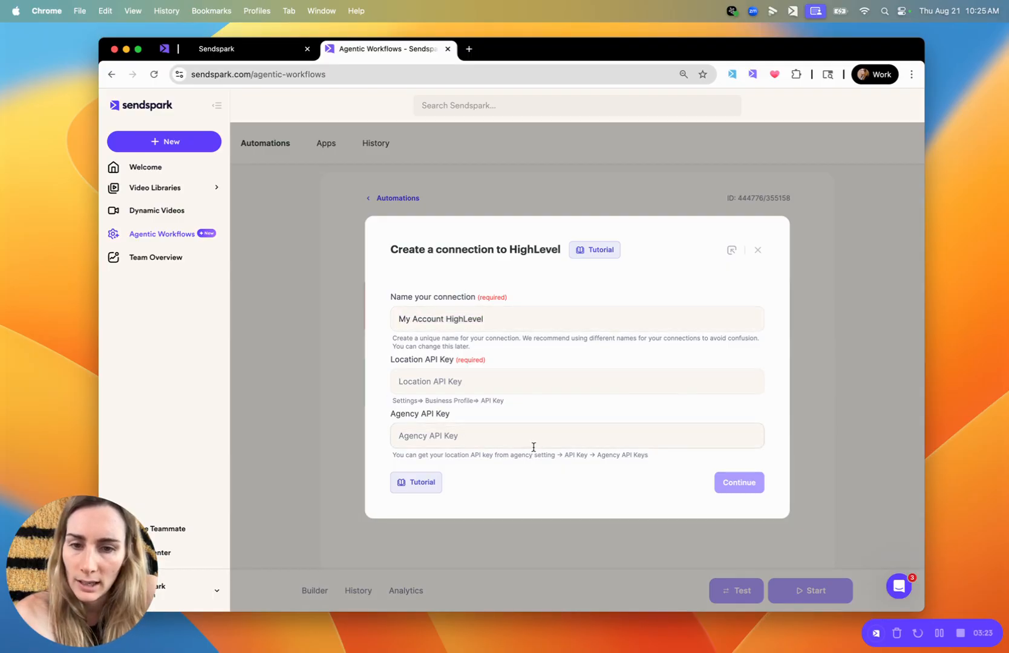
pyautogui.click(529, 442)
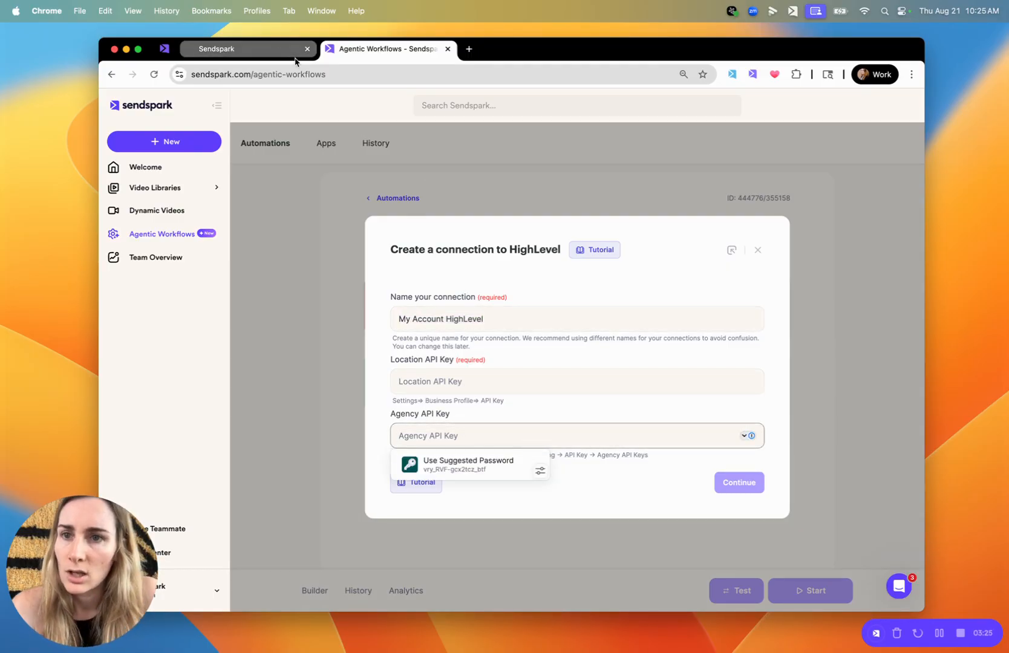
pyautogui.click(274, 50)
pyautogui.click(266, 75)
pyautogui.press('Return')
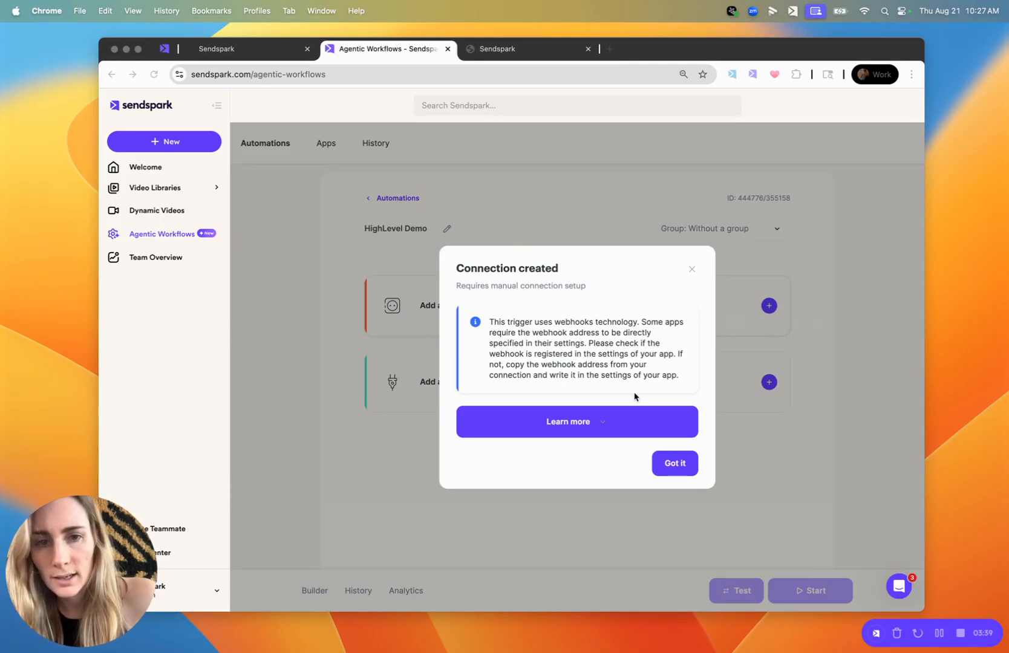
pyautogui.click(669, 485)
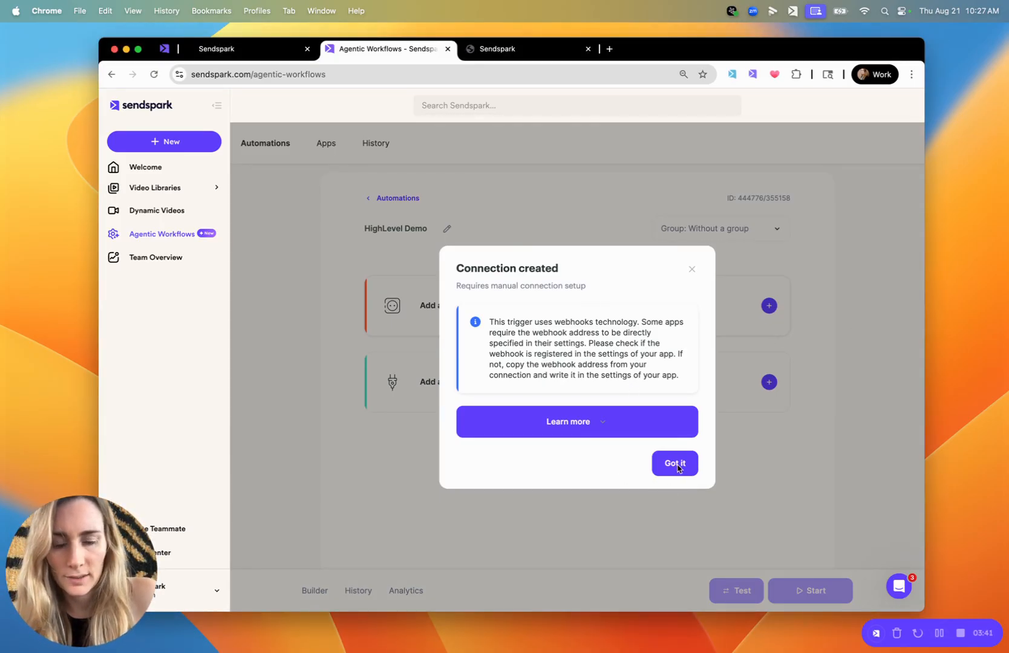
pyautogui.click(676, 464)
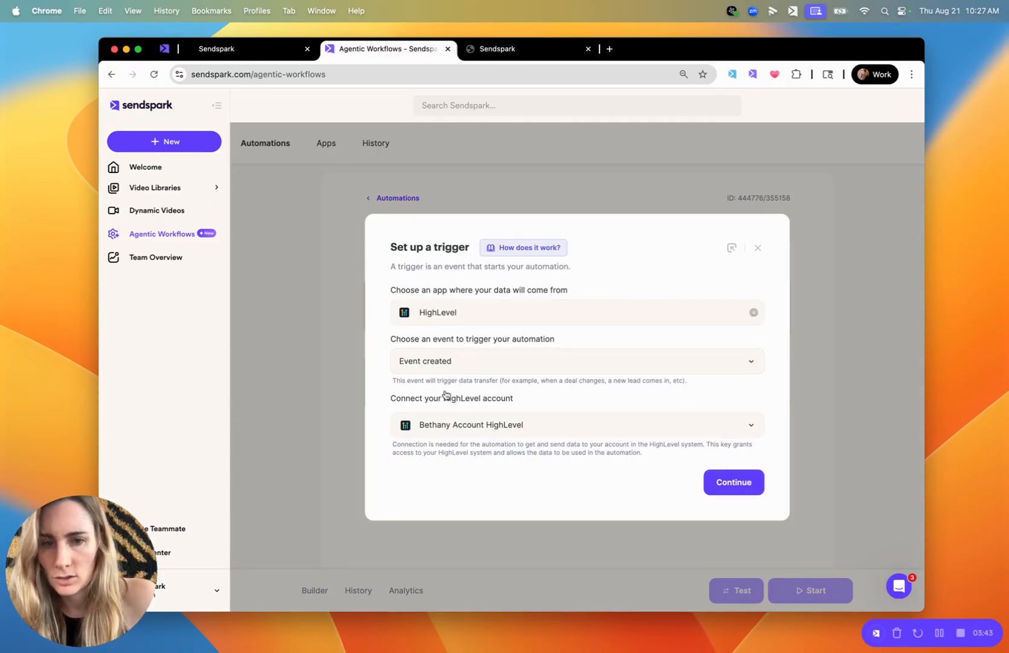
# Copy the webhook URL generated for the trigger and paste it as the URL of the HighLevel Custom Webhook action
pyautogui.click(737, 482)
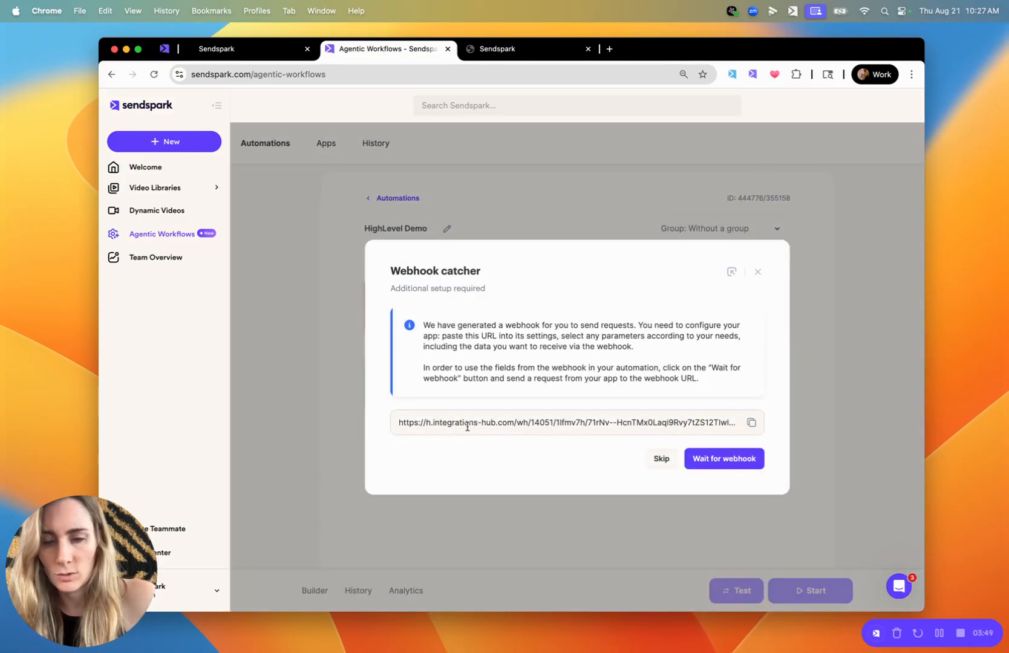
pyautogui.click(750, 423)
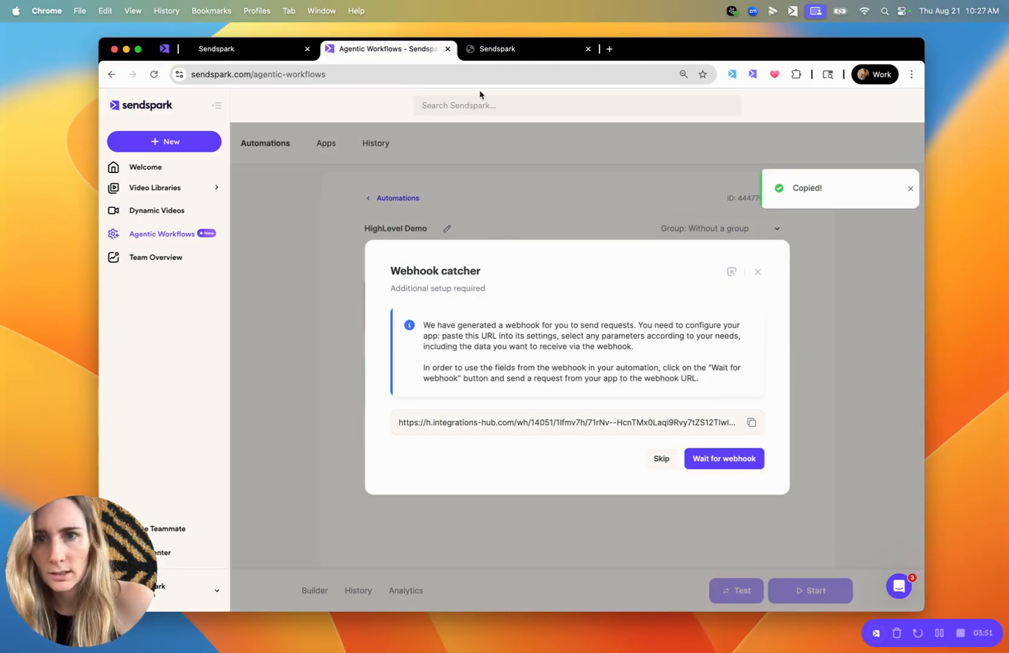
pyautogui.click(218, 51)
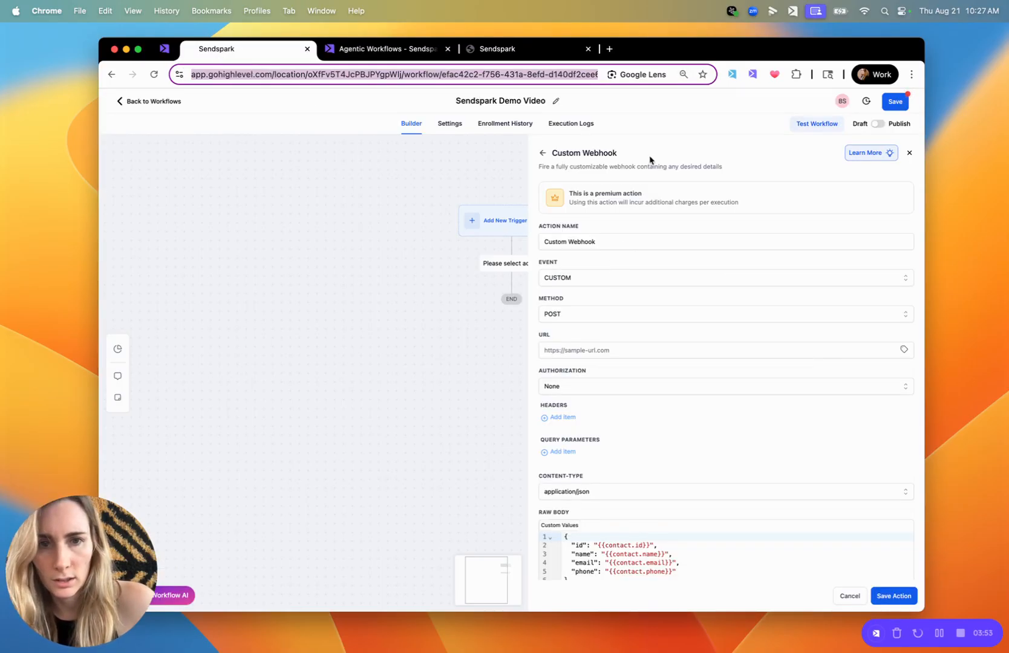
pyautogui.scroll(-1, 671, 296)
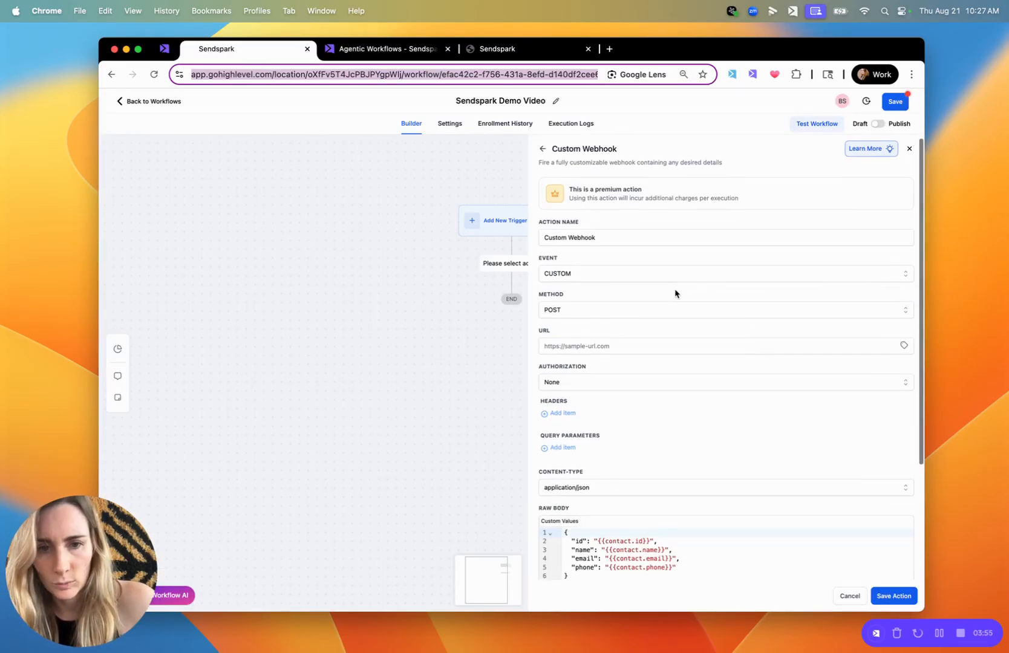
pyautogui.click(575, 341)
pyautogui.press('super+v')
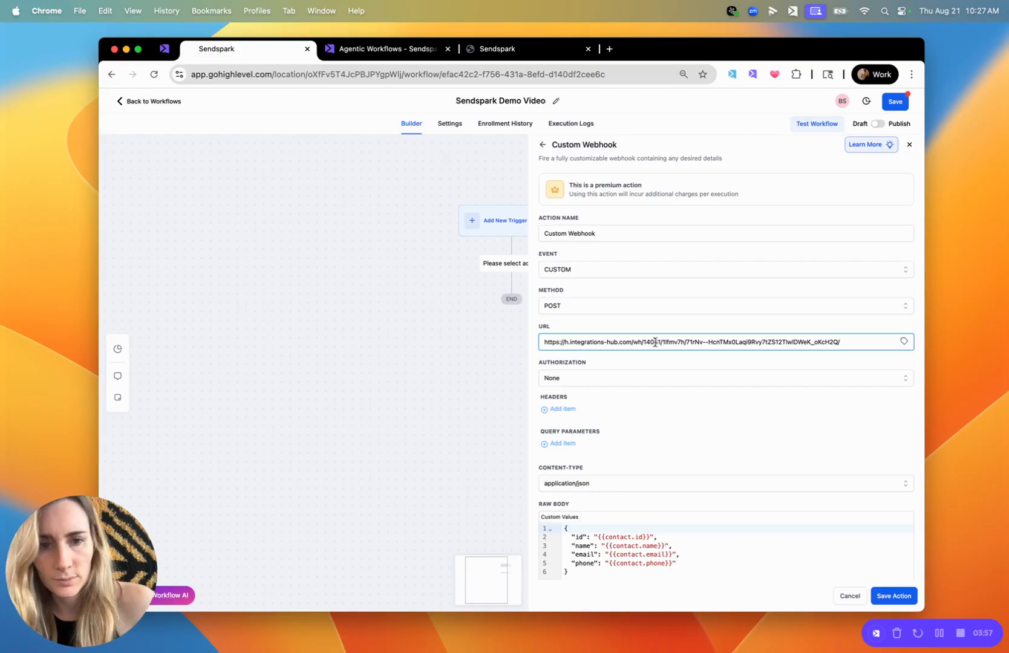
# Review the webhook's raw body, and check which contact fields and video settings the Sendspark HighLevel Demo campaign uses
pyautogui.scroll(-5, 568, 336)
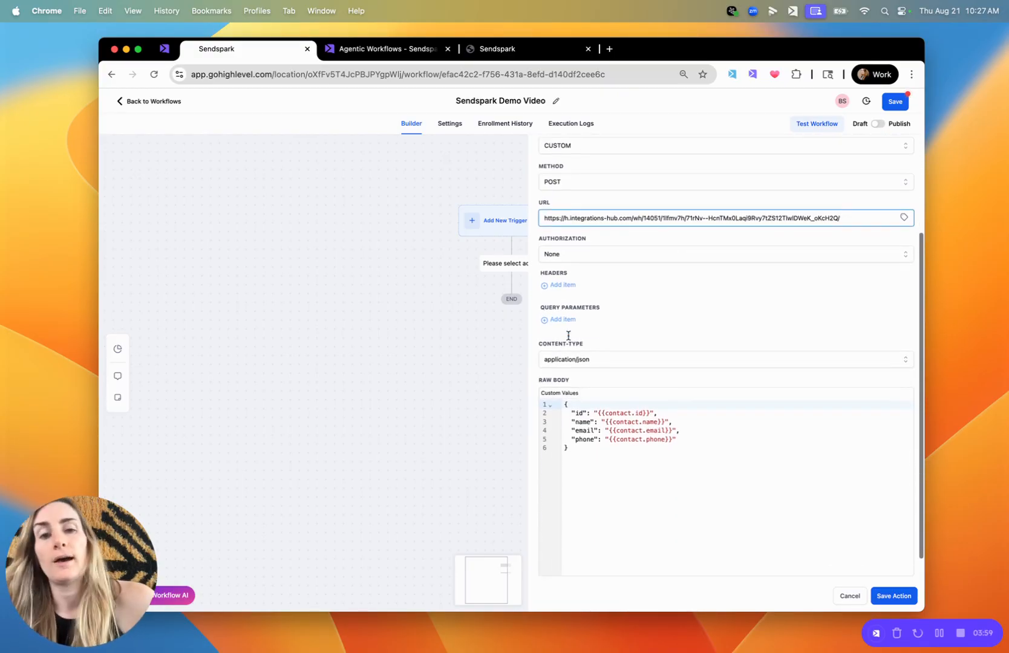
pyautogui.click(588, 390)
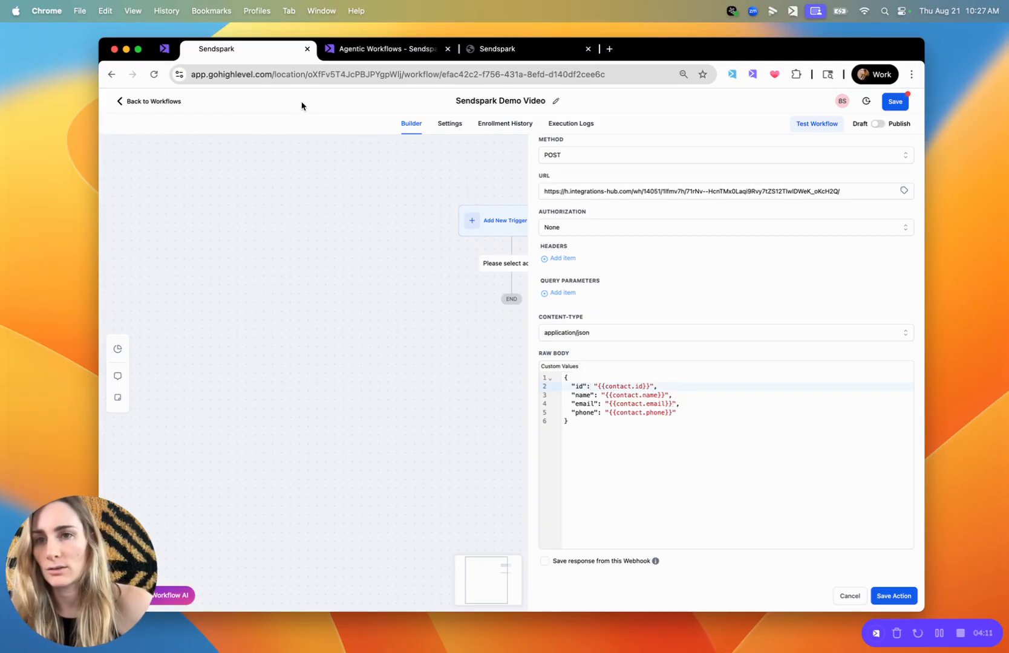
pyautogui.click(164, 48)
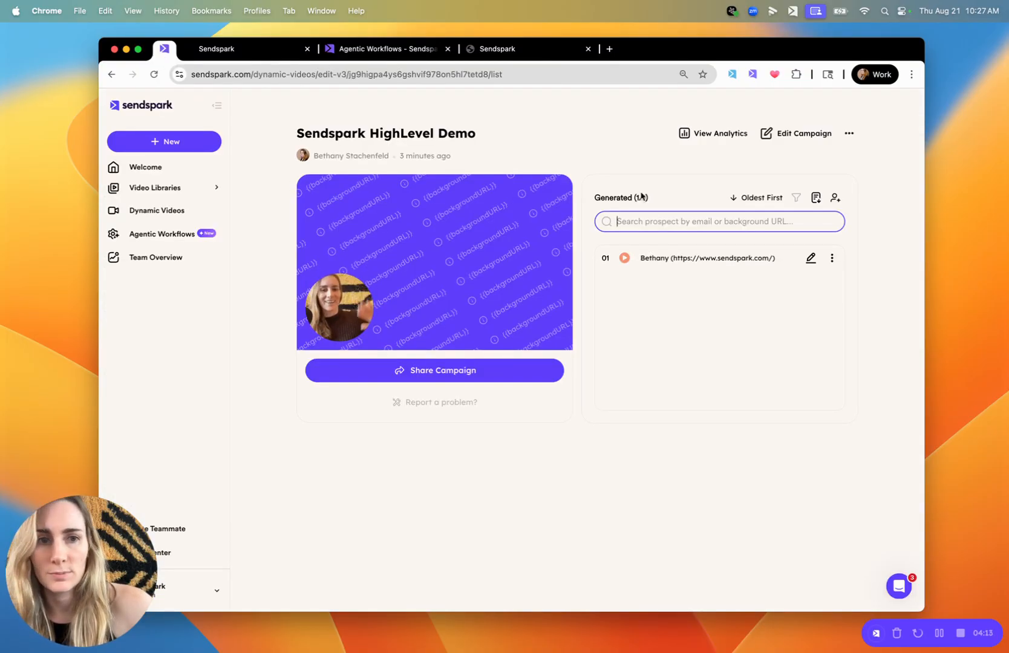
pyautogui.click(836, 198)
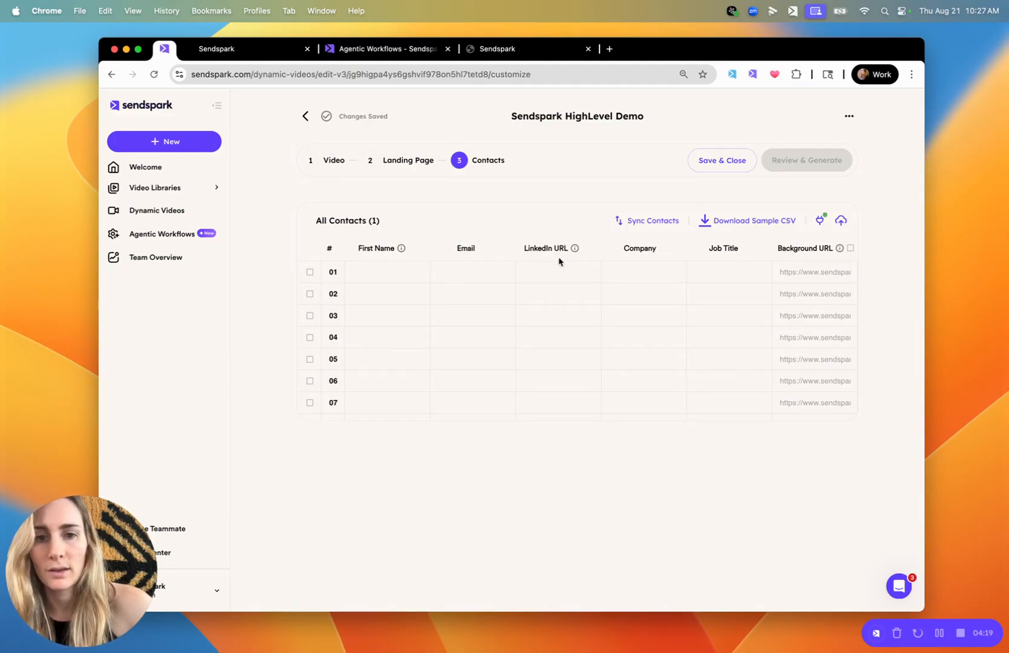
pyautogui.tripleClick(807, 246)
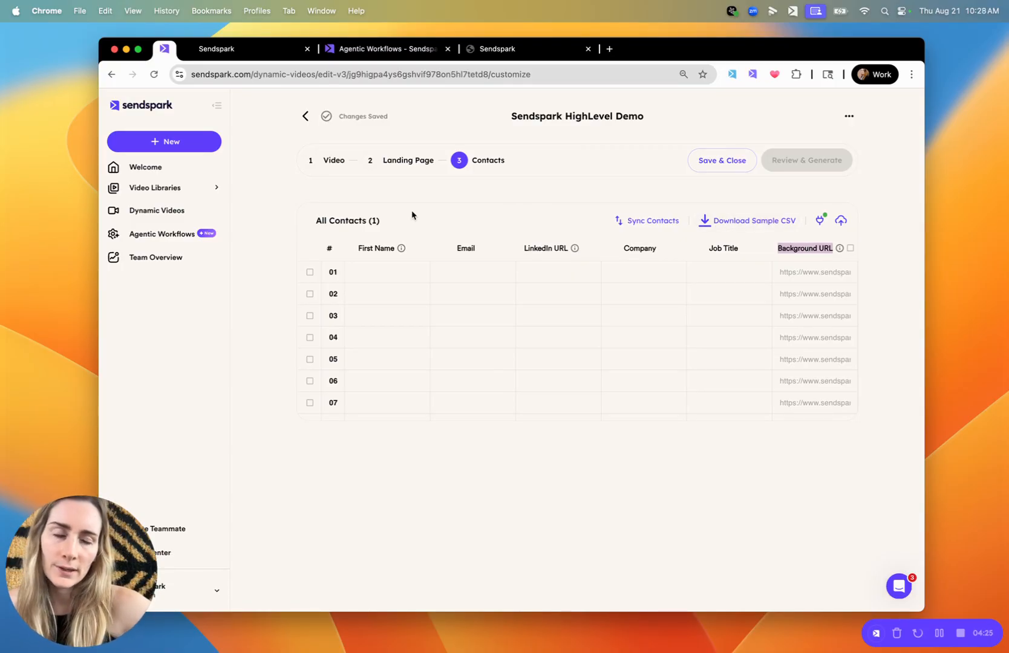
pyautogui.doubleClick(369, 250)
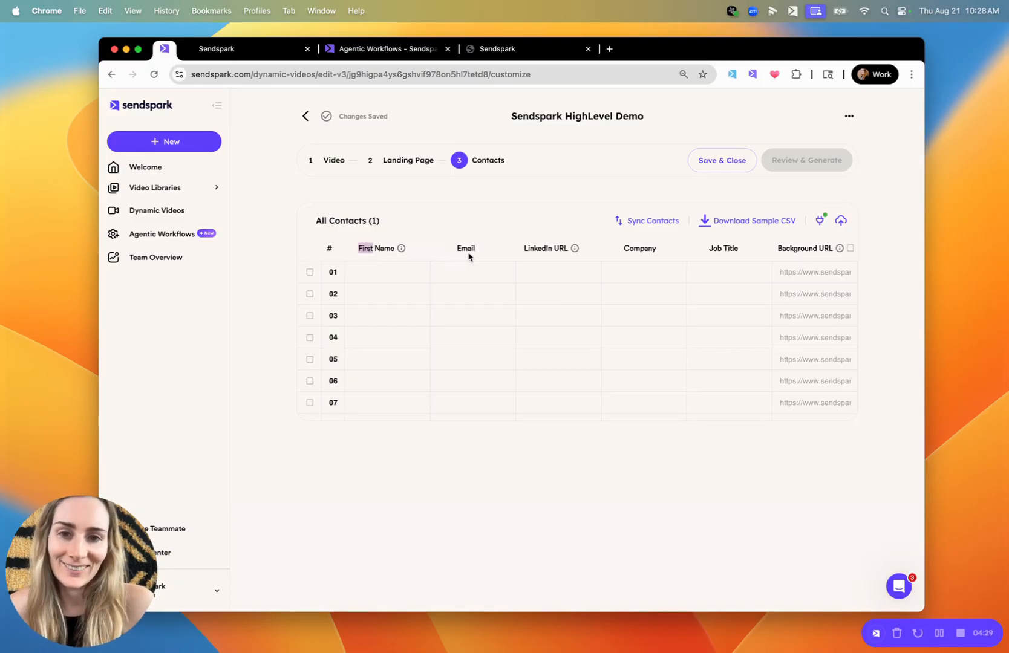
pyautogui.click(336, 161)
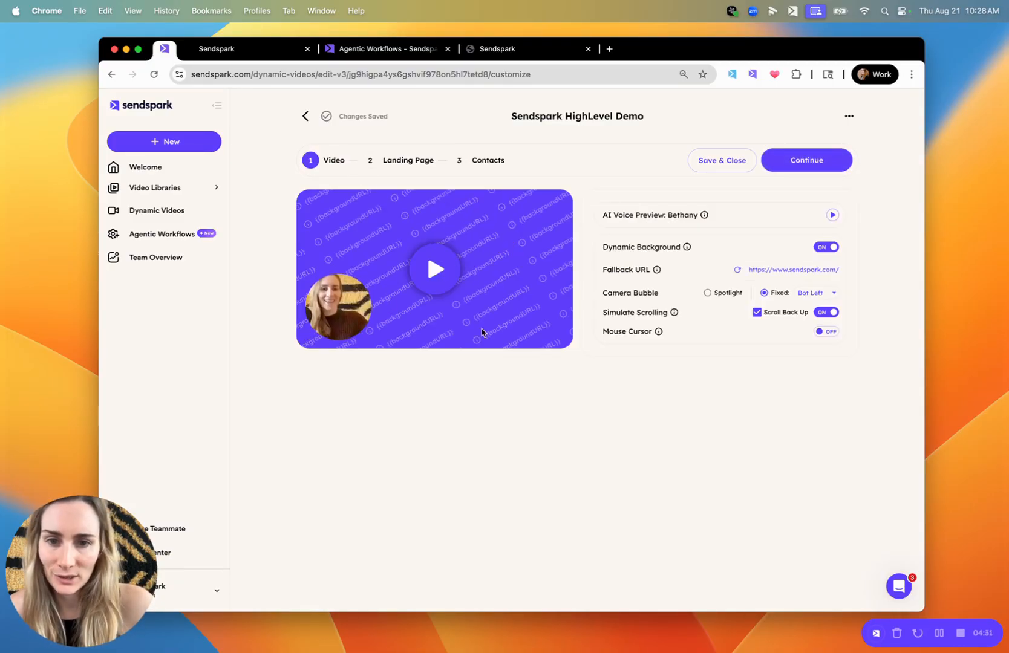
pyautogui.click(501, 160)
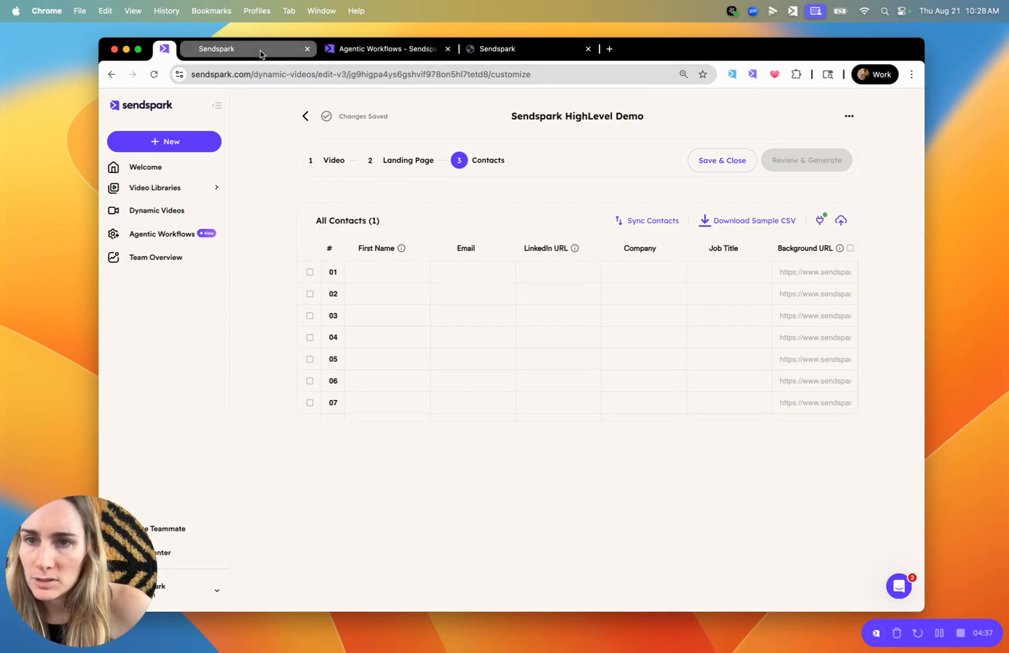
# Replace the name value in the HighLevel webhook's raw body with {{contact.first_name}}
pyautogui.click(236, 50)
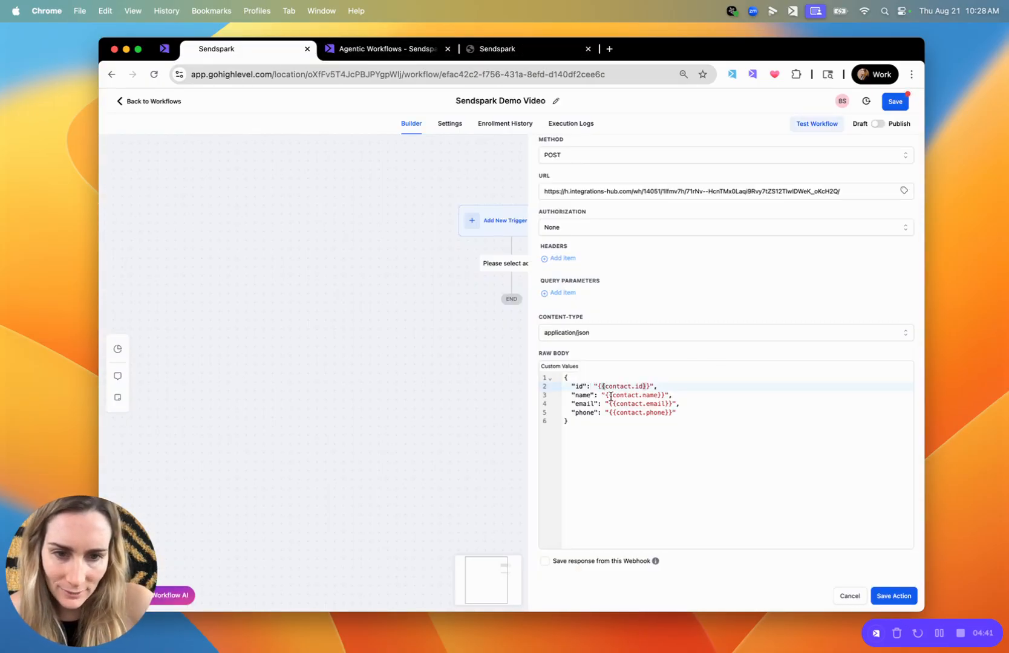
pyautogui.moveTo(676, 395); pyautogui.dragTo(604, 395)
pyautogui.press('BackSpace')
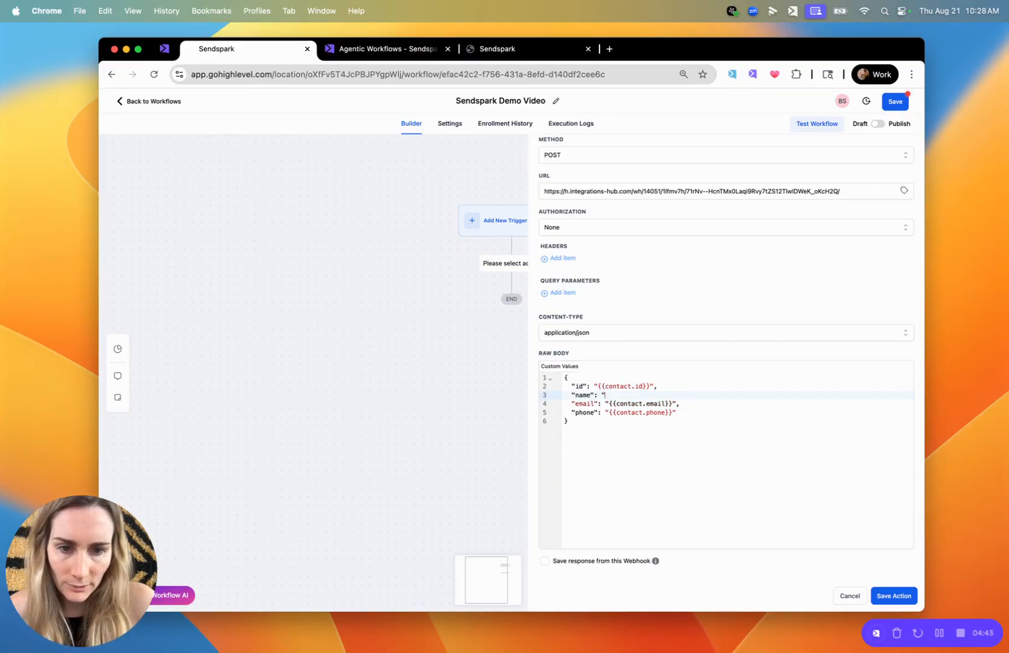
pyautogui.write('first')
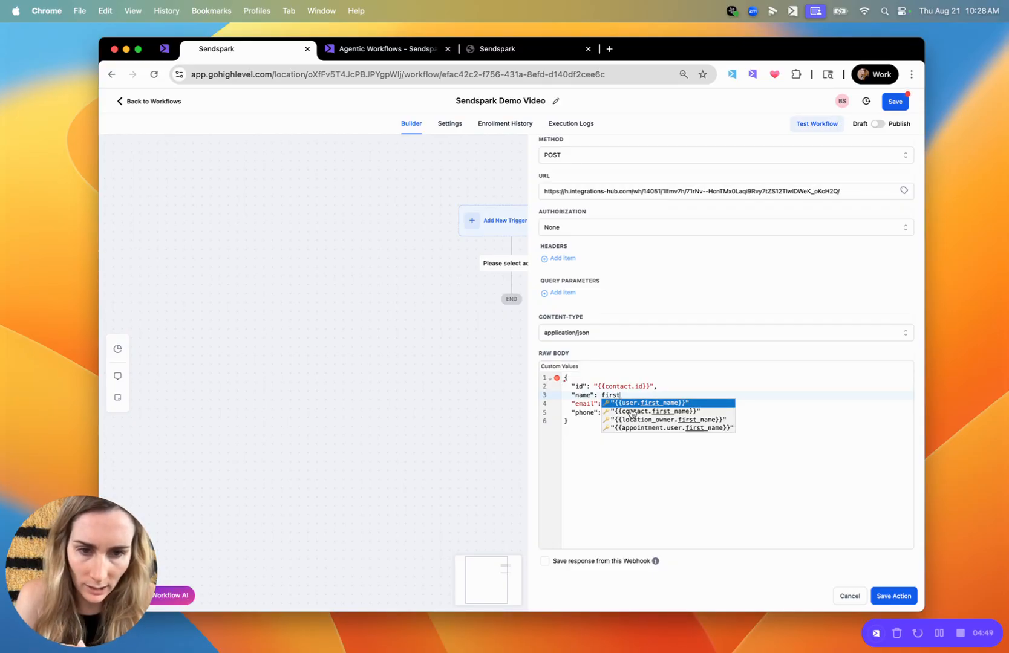
pyautogui.click(631, 412)
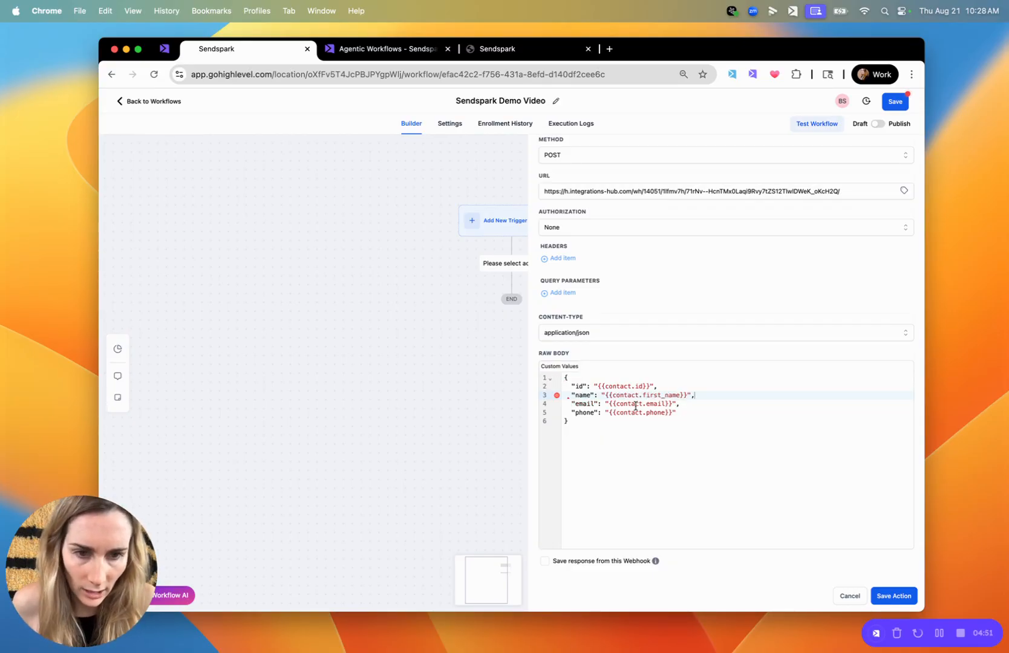
pyautogui.click(582, 389)
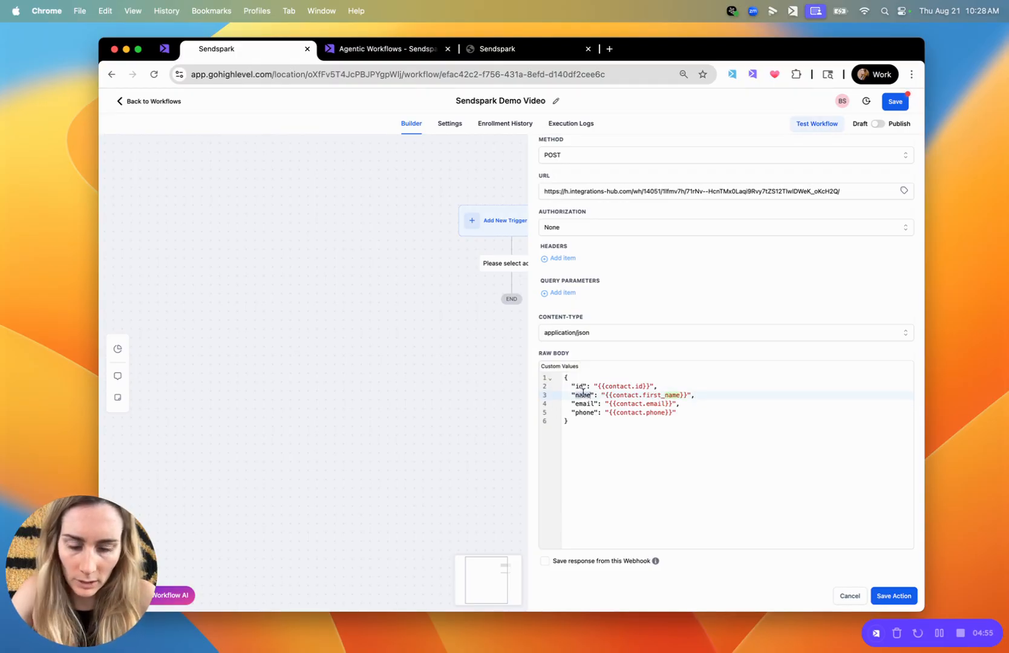
# In the webhook's raw body, rename the name key to firstname and add a backgroundUrl entry using {{contact.website}}
pyautogui.write('first')
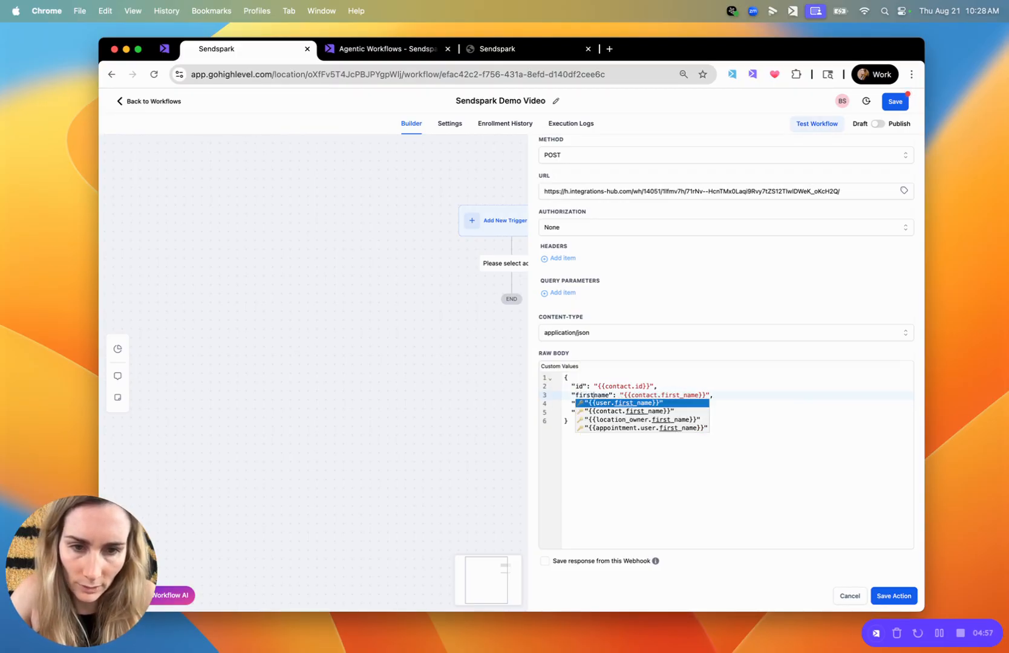
pyautogui.click(769, 398)
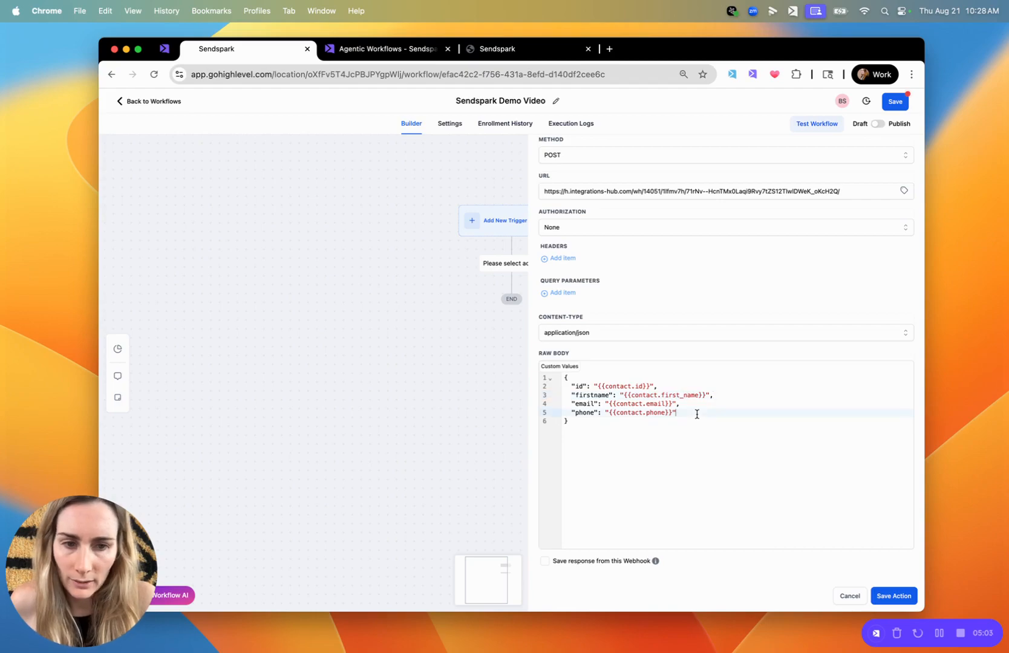
pyautogui.press('Return')
pyautogui.write('"backgroundUrl":')
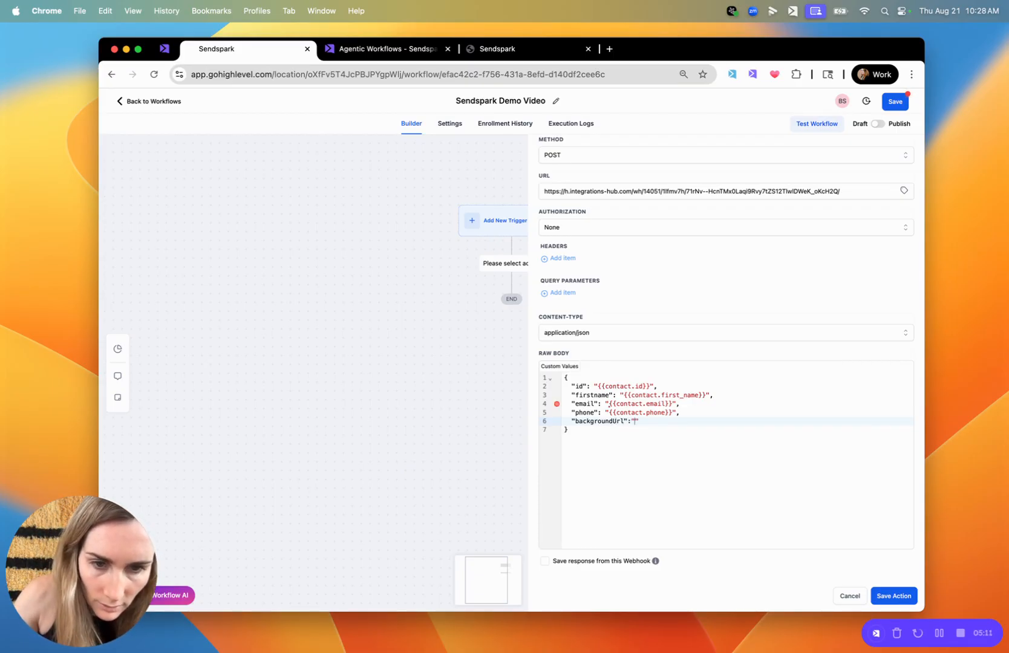
pyautogui.write('bs')
pyautogui.press('Return')
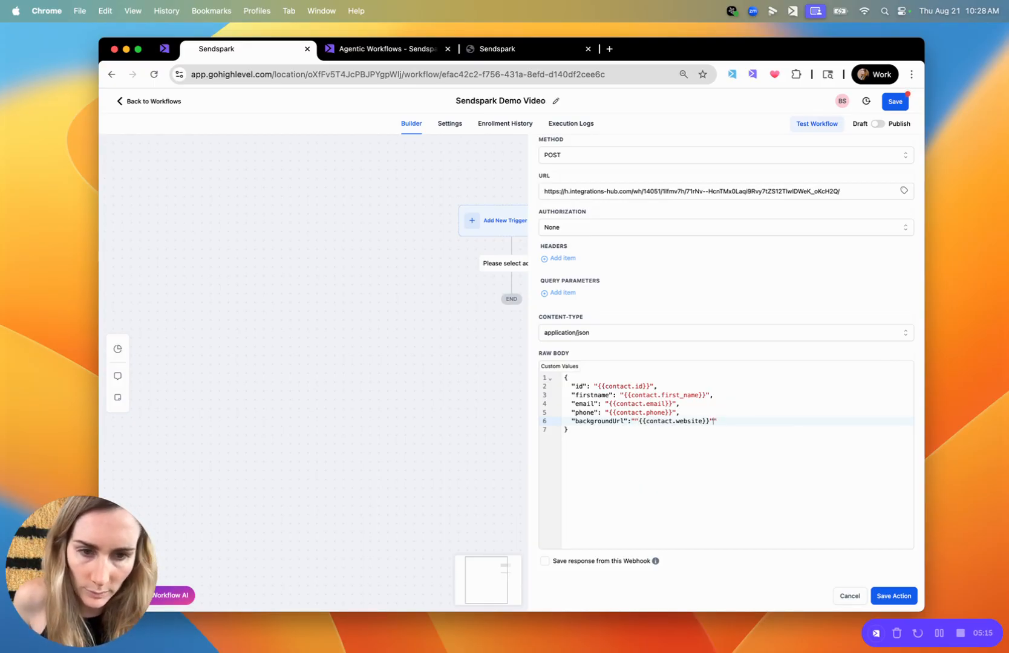
# Correct the quotation marks around the backgroundUrl value so it reads "{{contact.website}}", and save the Custom Webhook action
pyautogui.click(636, 420)
pyautogui.press('BackSpace')
pyautogui.click(744, 416)
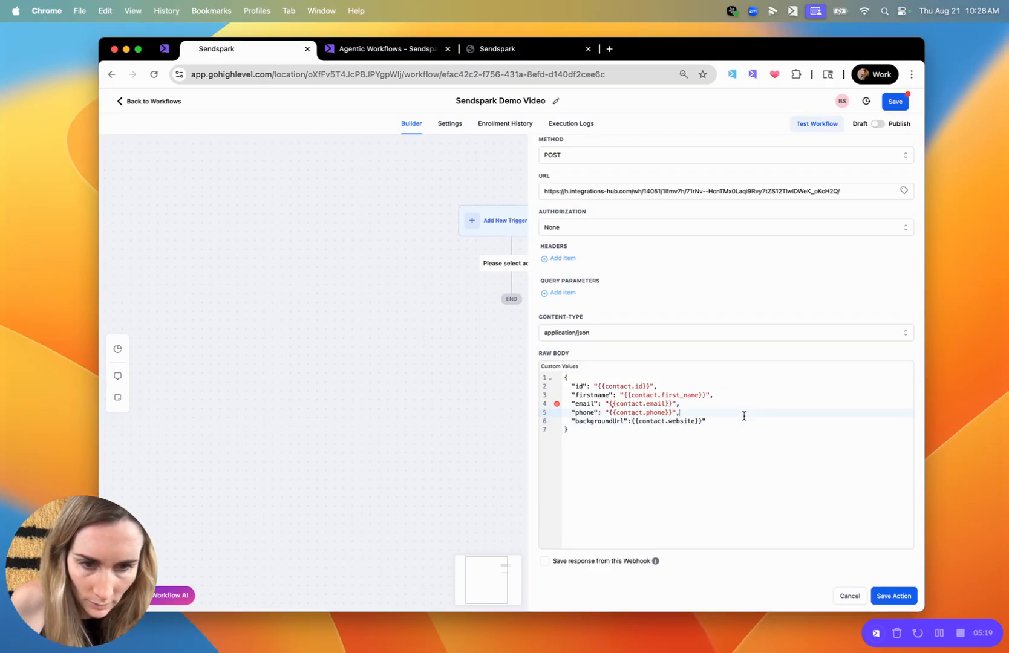
pyautogui.click(627, 421)
pyautogui.write(':"')
pyautogui.press('BackSpace')
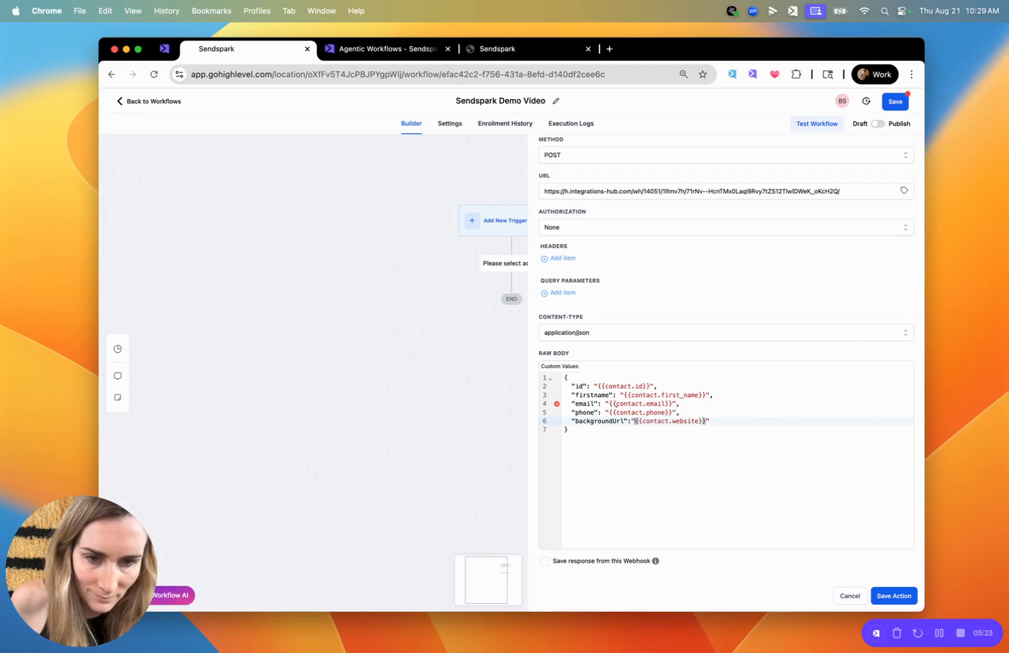
pyautogui.click(700, 432)
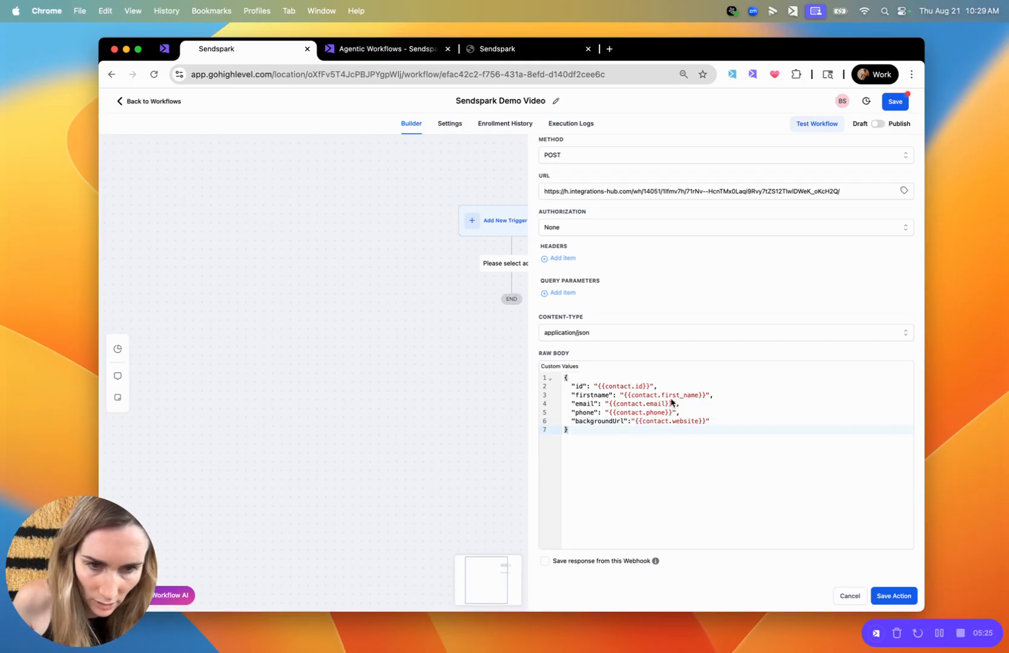
pyautogui.click(900, 597)
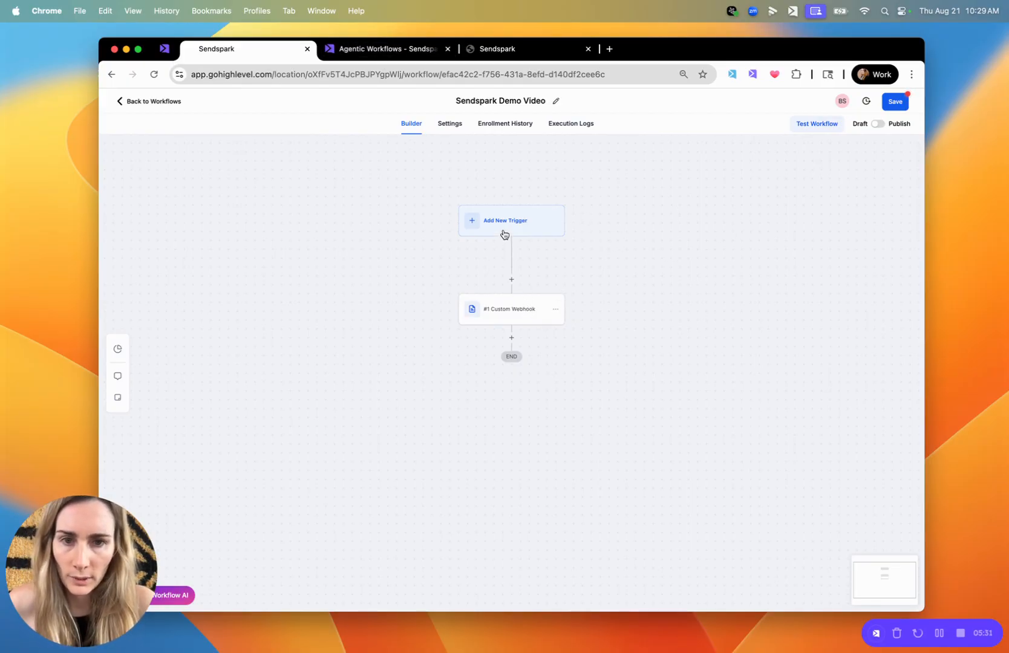
# Set the webhook catcher in Sendspark's HighLevel Demo automation to wait for the webhook, and return to the HighLevel workflow
pyautogui.click(404, 51)
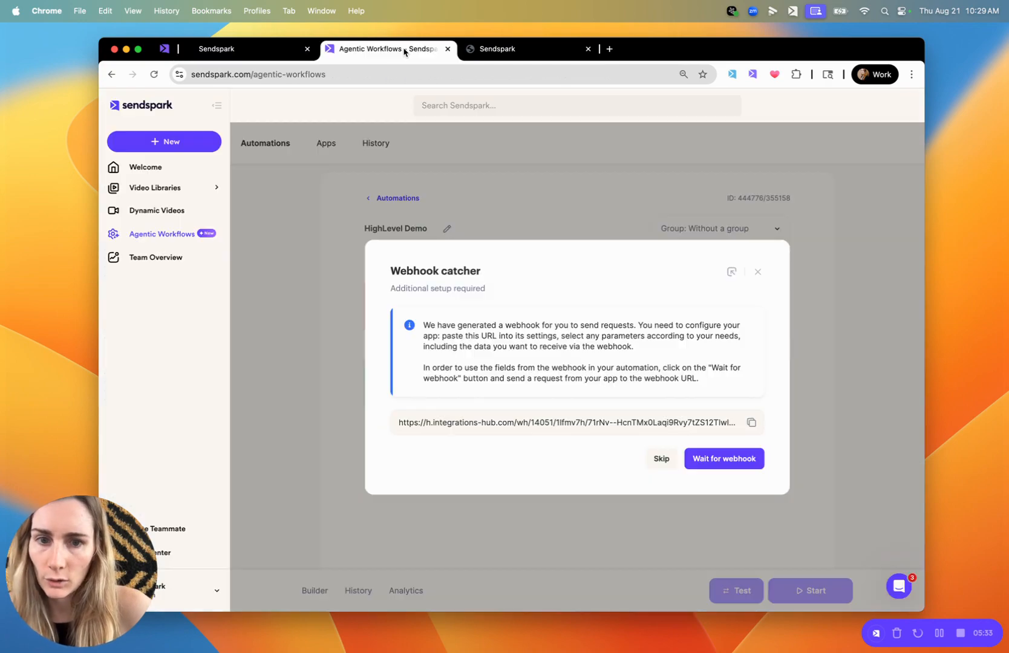
pyautogui.click(738, 464)
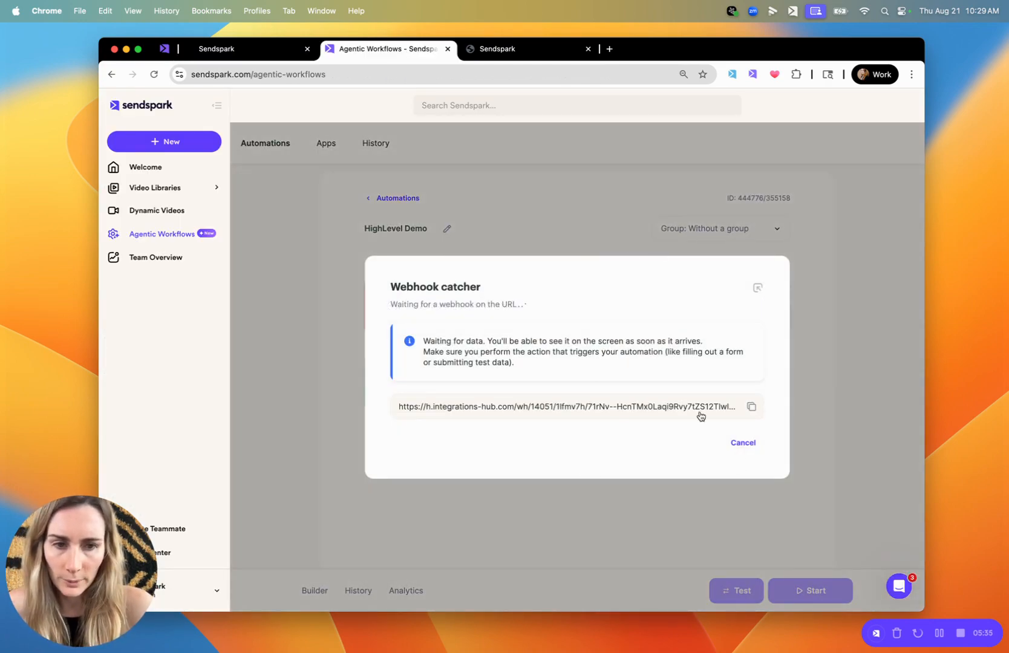
pyautogui.click(233, 48)
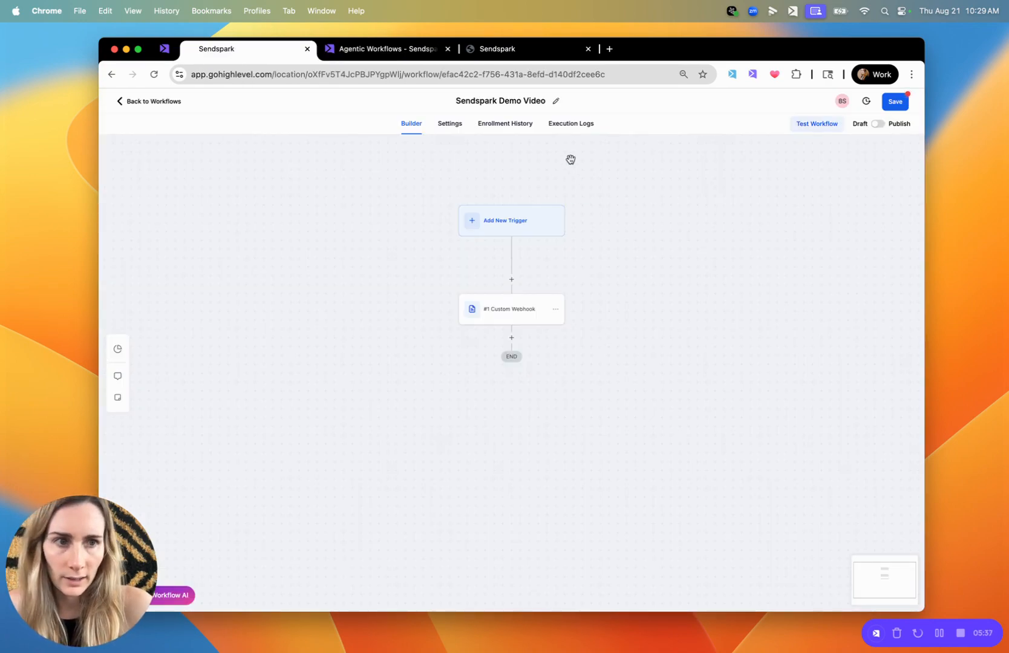
# Try to run a workflow test for the first listed contact, and check the enrollment history for it
pyautogui.click(814, 127)
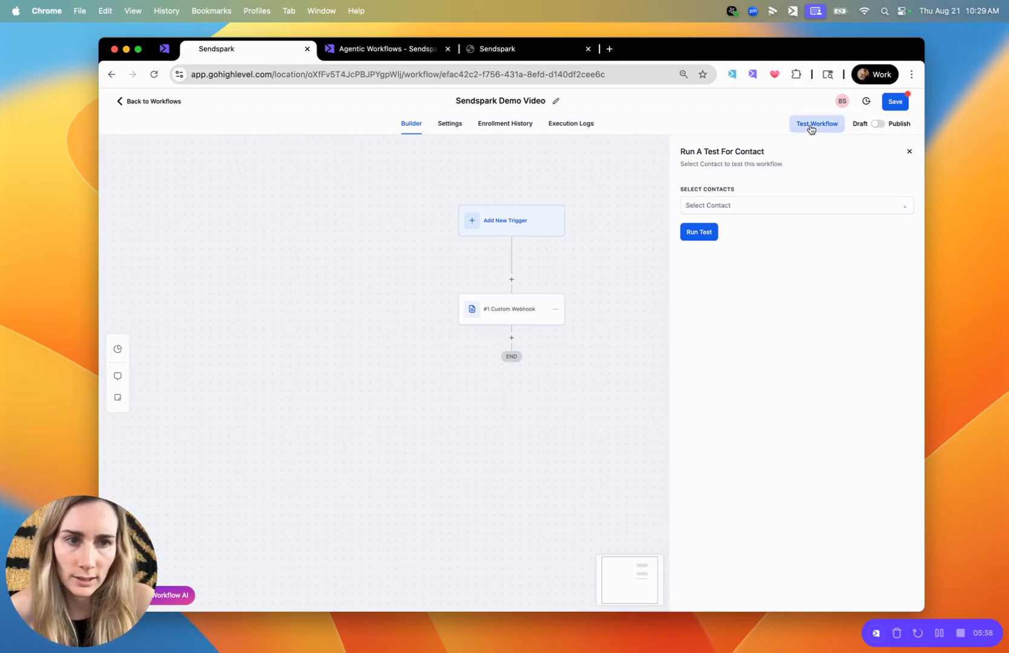
pyautogui.click(738, 205)
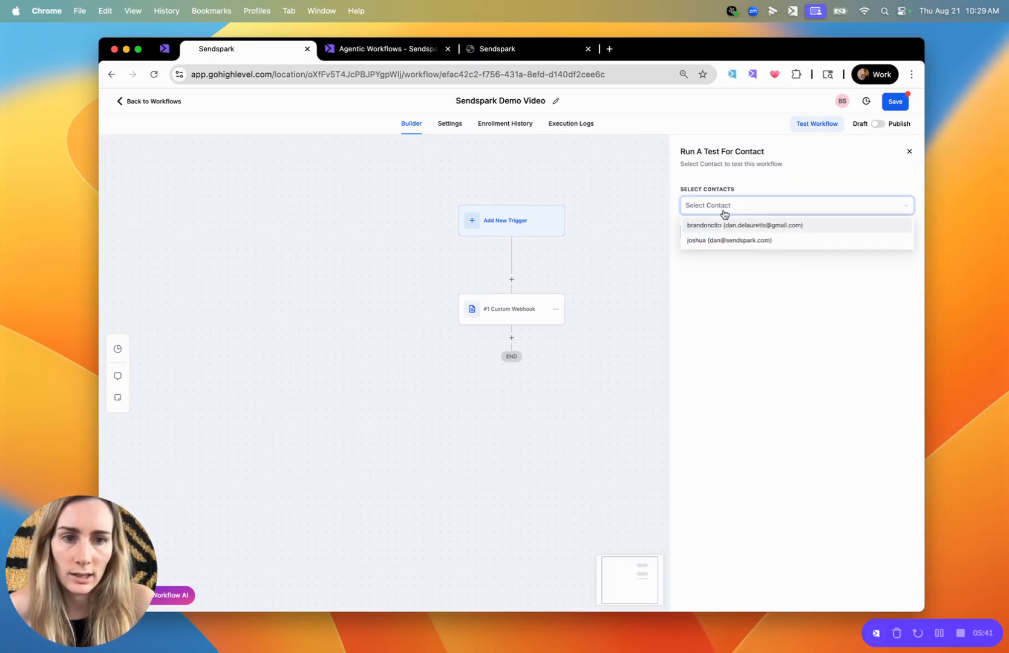
pyautogui.click(707, 227)
pyautogui.click(785, 330)
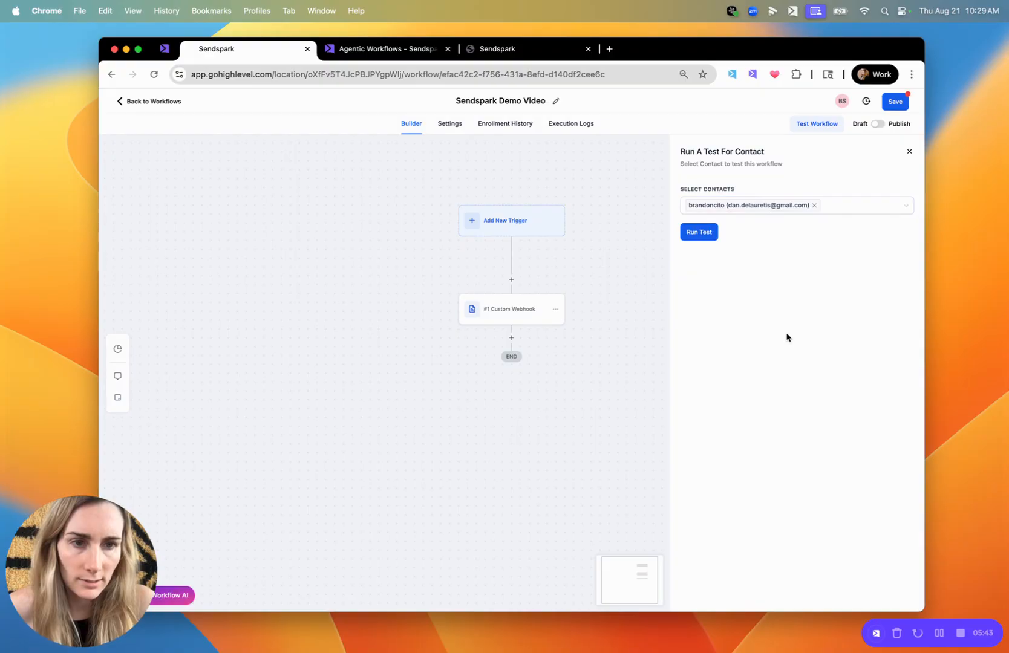
pyautogui.click(699, 231)
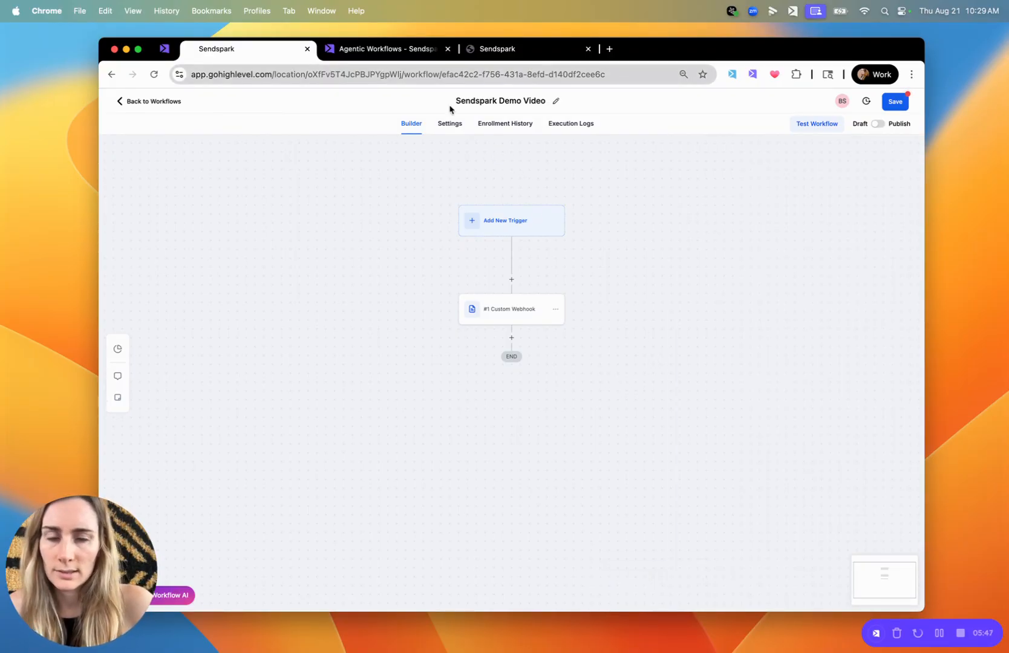
pyautogui.click(505, 125)
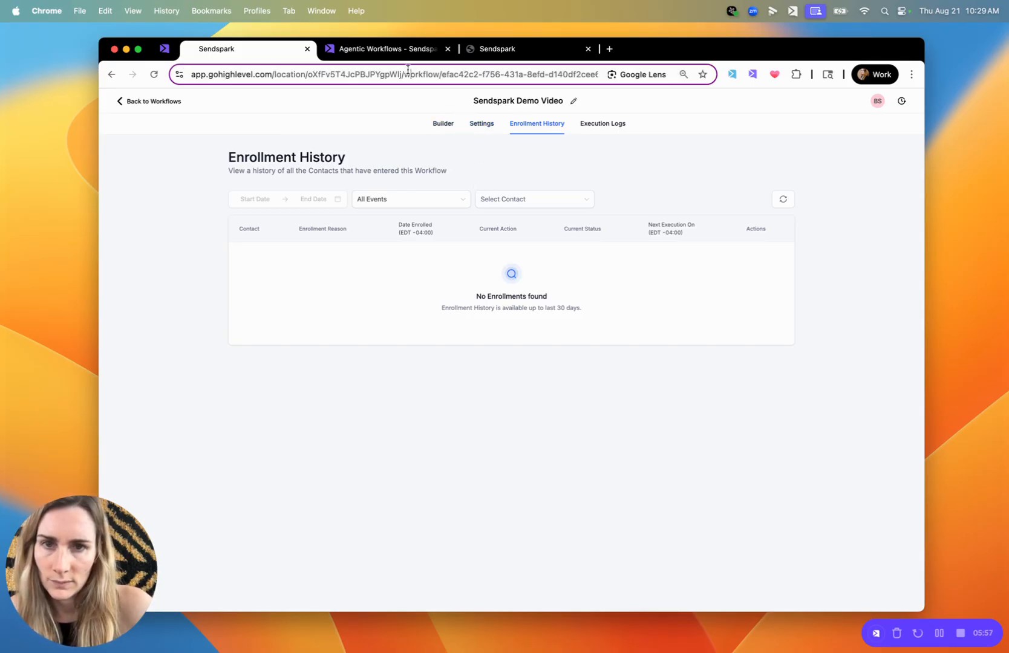
pyautogui.press('super+r')
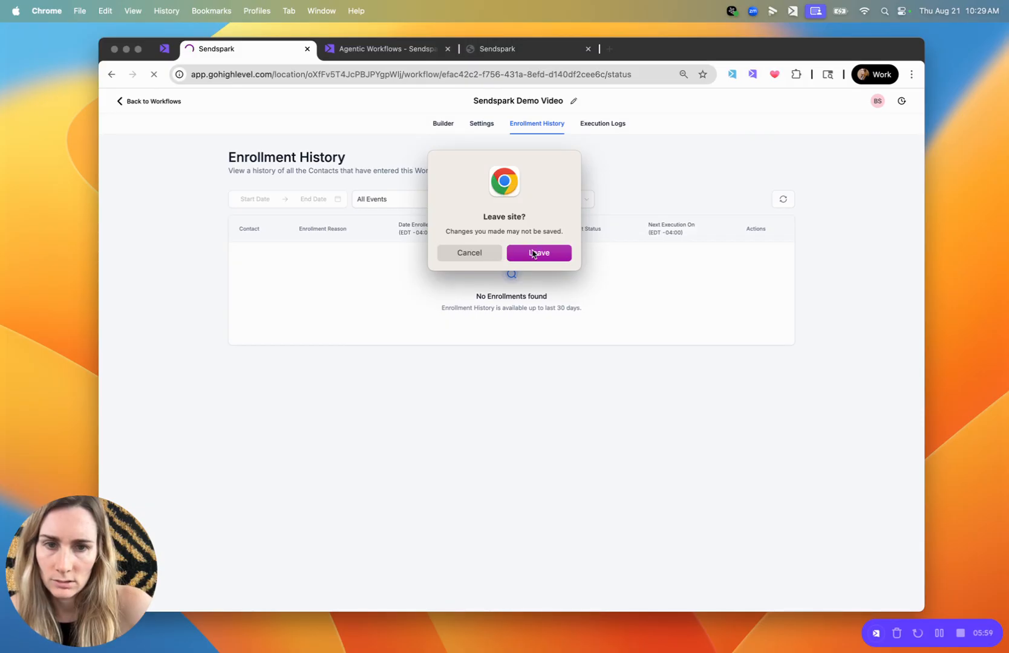
pyautogui.click(495, 255)
pyautogui.click(482, 125)
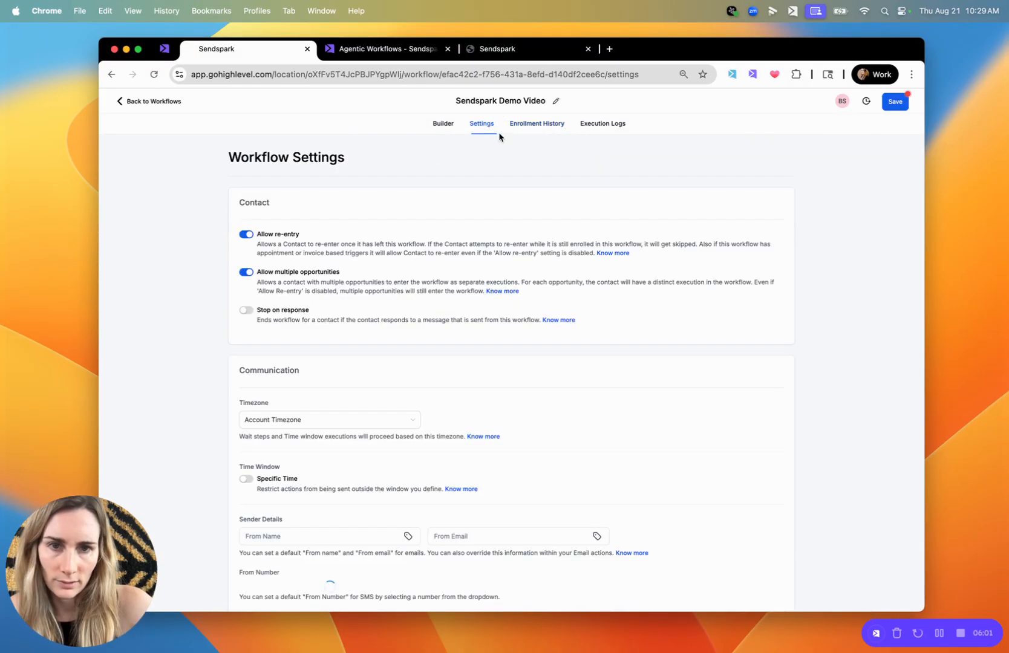
# Save the Sendspark Demo Video workflow, run a test for the second listed contact, and check its enrollment history
pyautogui.click(451, 126)
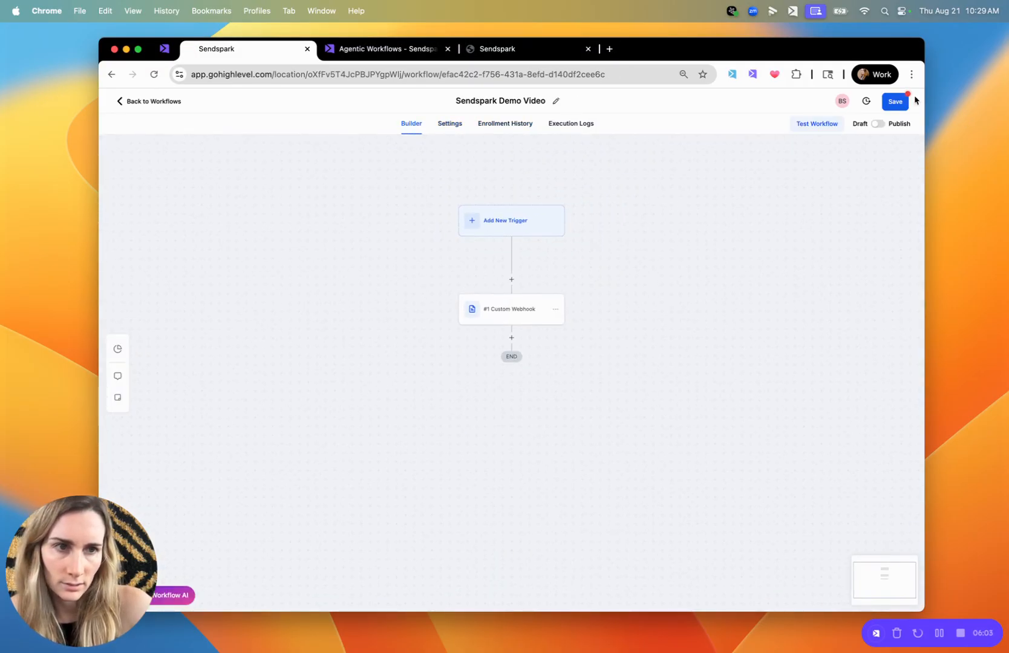
pyautogui.click(894, 101)
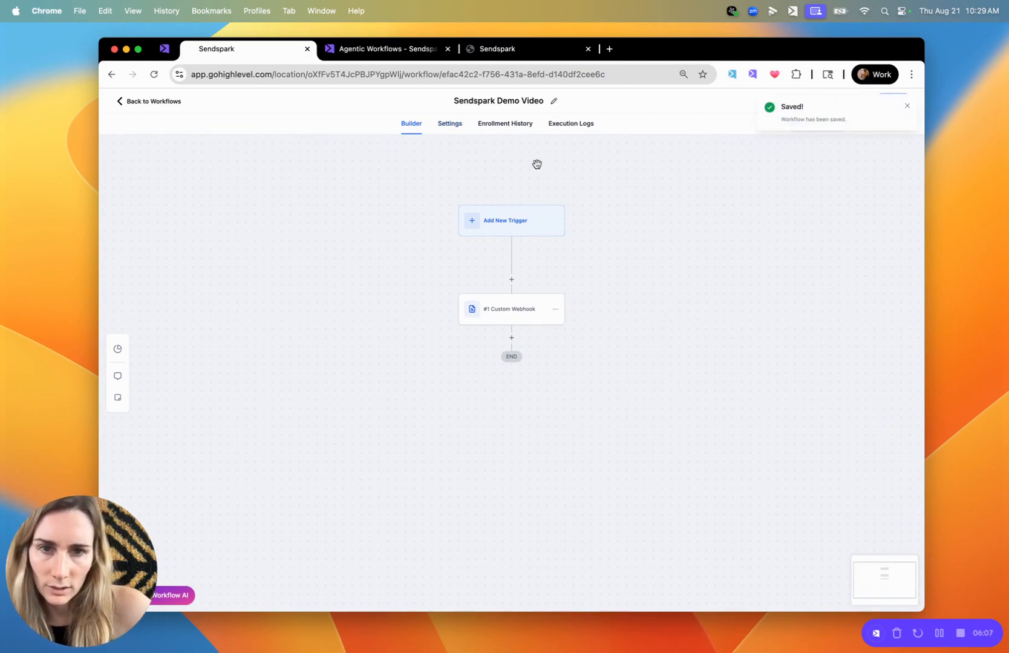
pyautogui.click(820, 124)
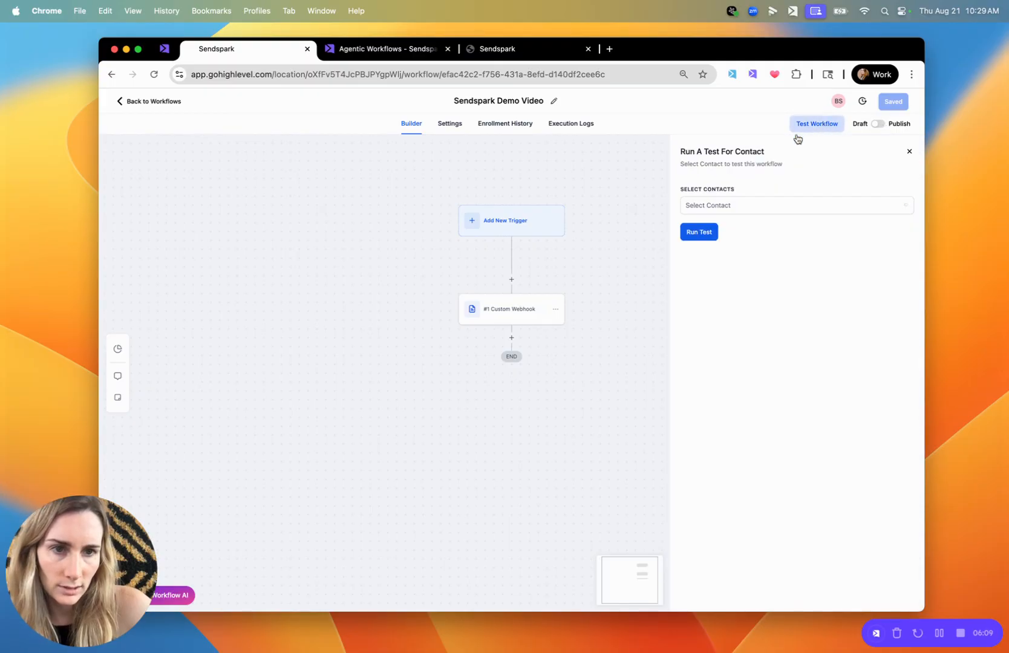
pyautogui.click(706, 211)
pyautogui.click(711, 240)
pyautogui.click(709, 233)
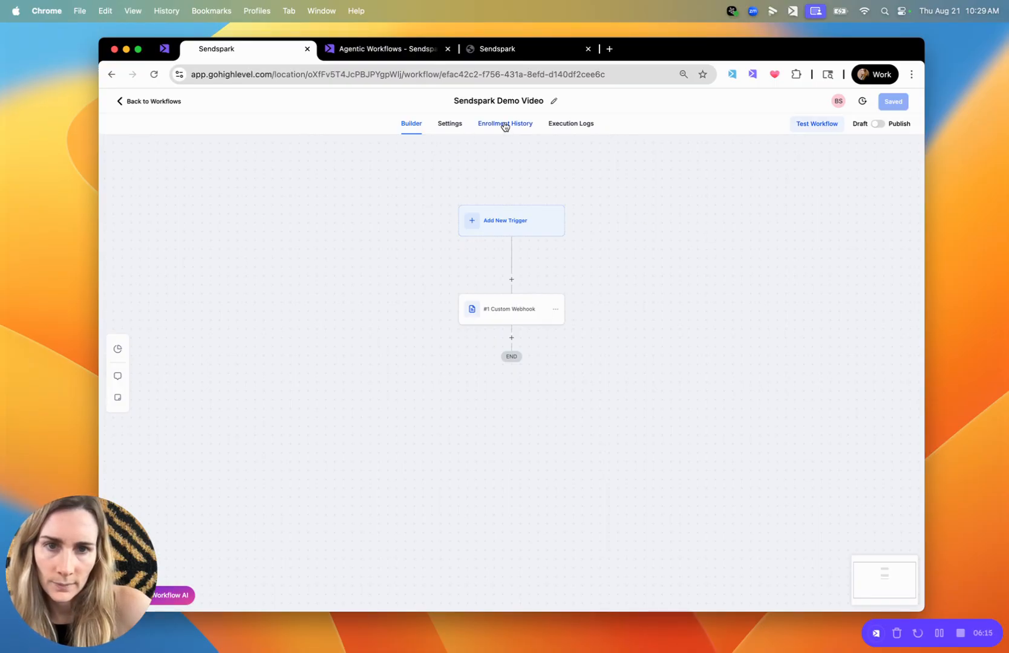
pyautogui.click(504, 124)
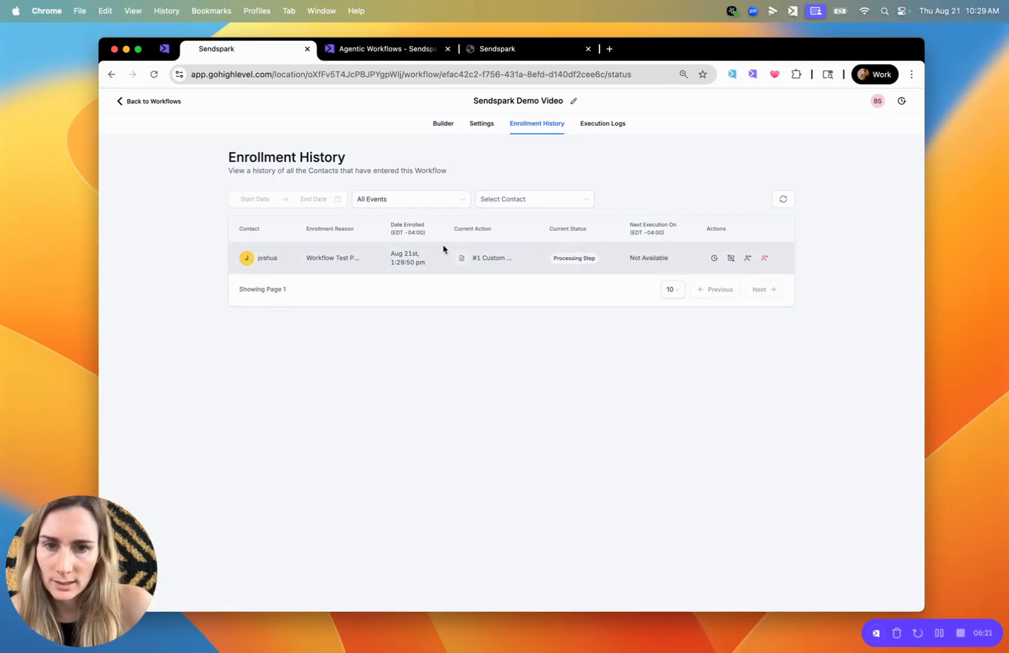
# Switch to Sendspark, close the received webhook data, and add a Sendspark action that performs Create dynamic video
pyautogui.click(402, 49)
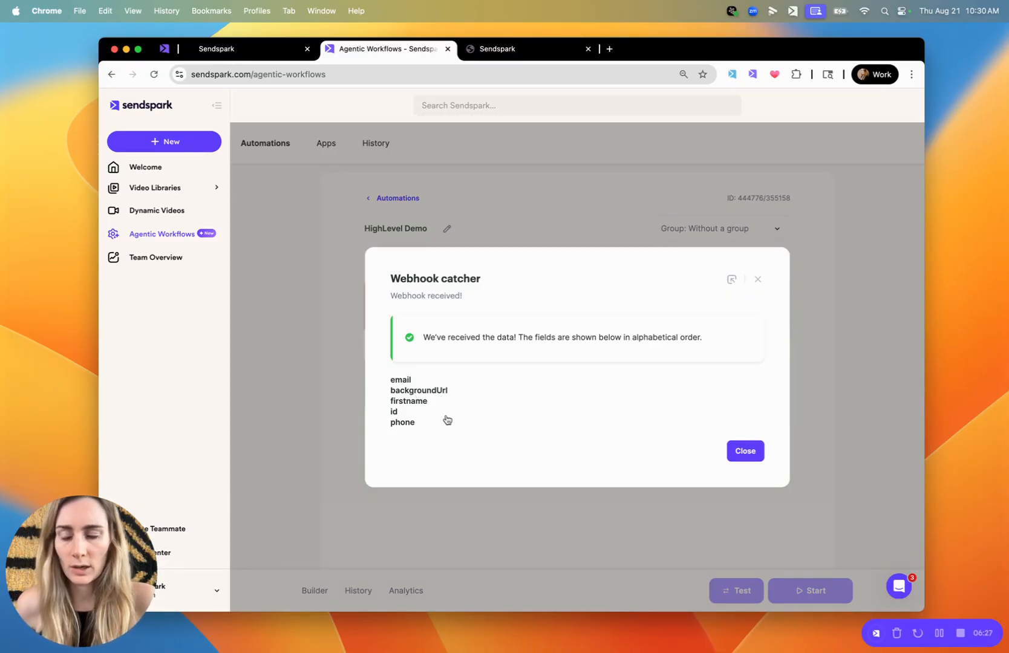
pyautogui.click(745, 452)
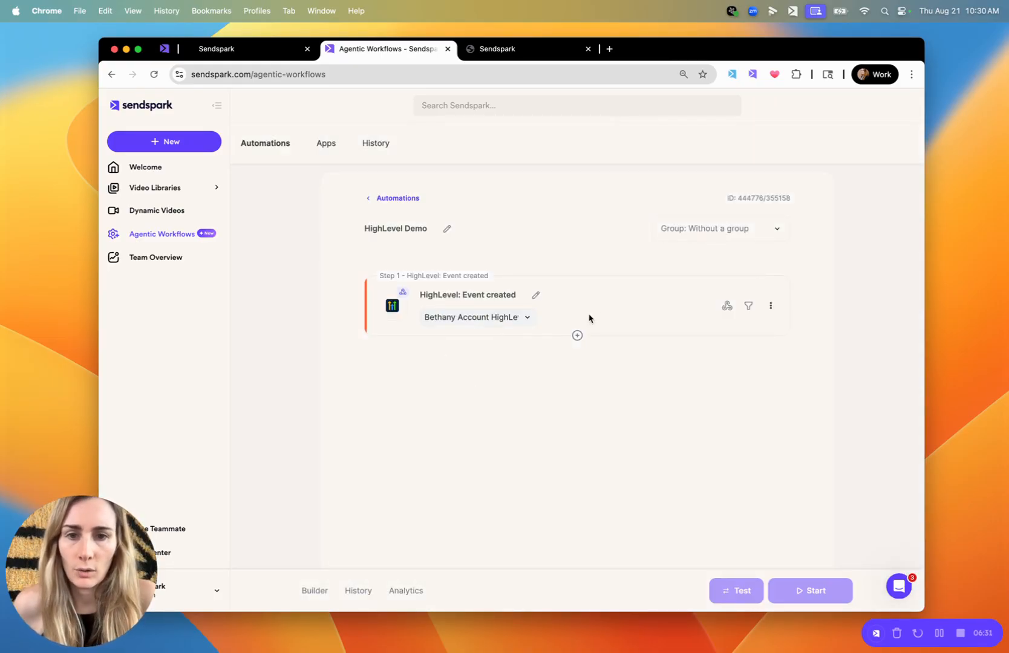
pyautogui.click(577, 335)
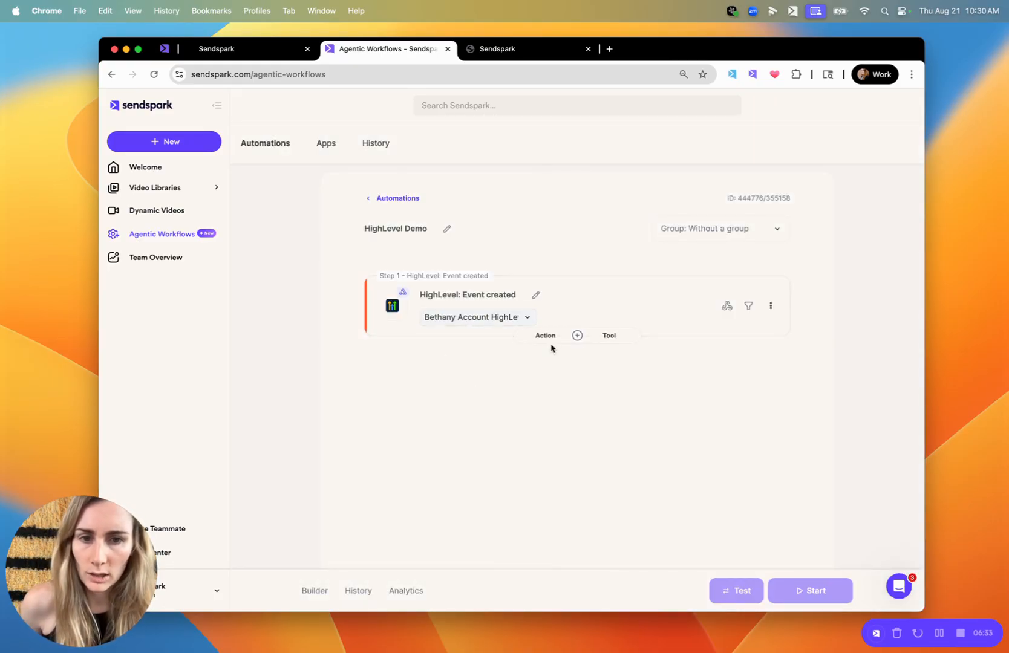
pyautogui.click(546, 335)
pyautogui.click(510, 342)
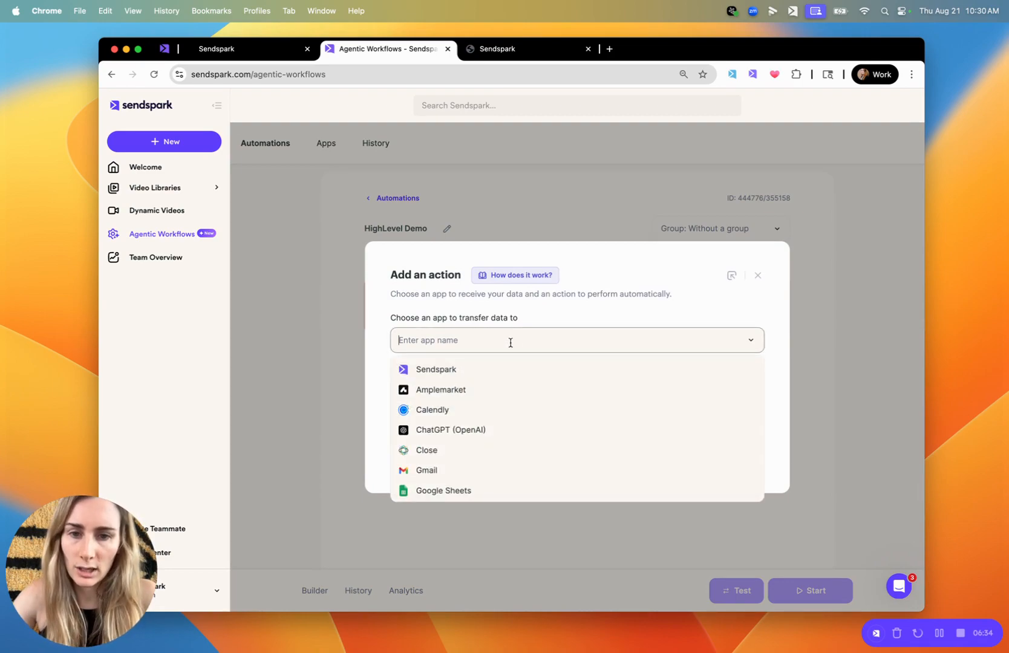
pyautogui.click(474, 375)
pyautogui.click(457, 401)
pyautogui.click(451, 446)
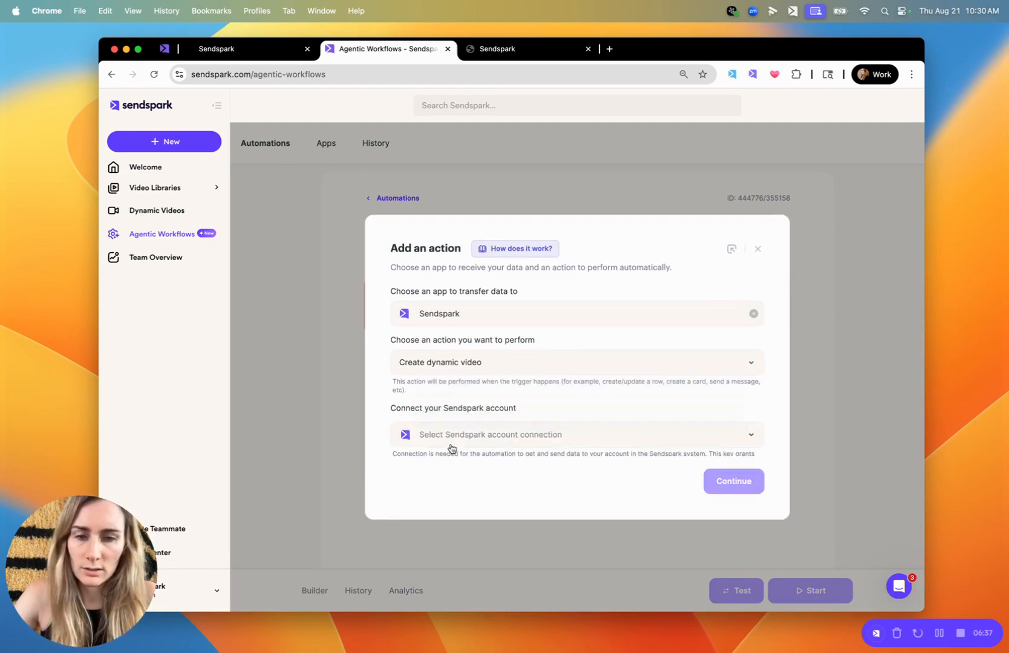
# Find and select the account owner's Sendspark connection for the action, and continue to its field settings
pyautogui.click(491, 429)
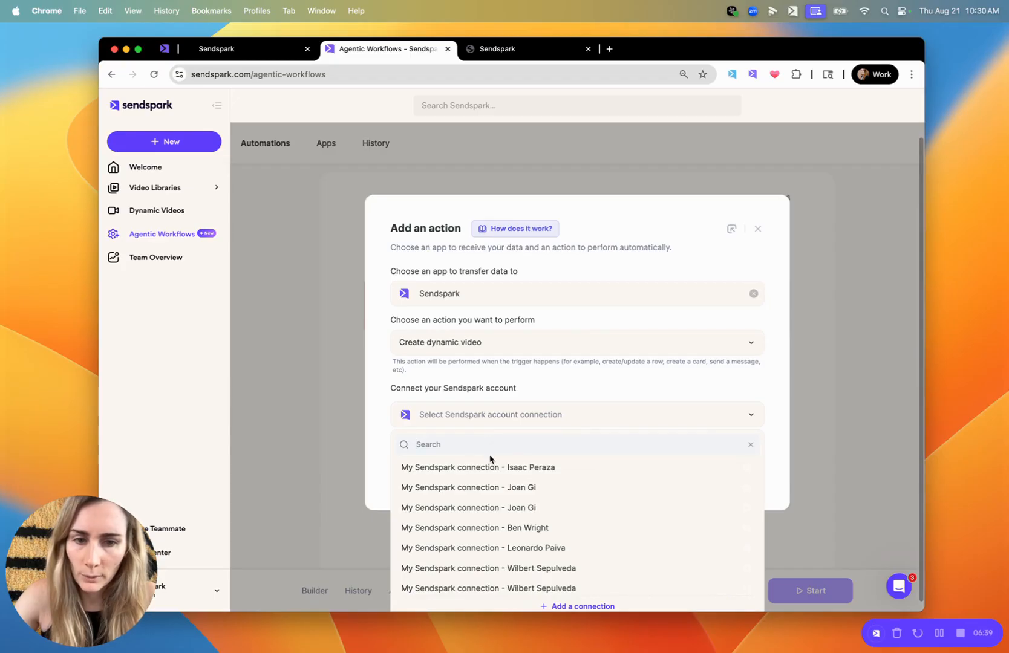
pyautogui.write('beth')
pyautogui.click(520, 482)
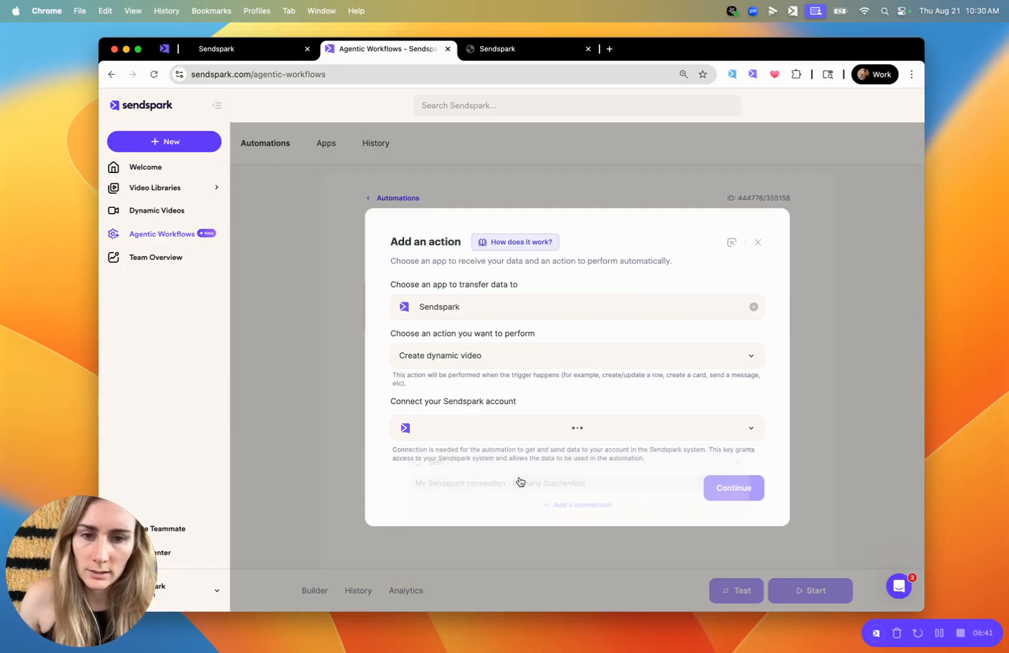
pyautogui.click(726, 481)
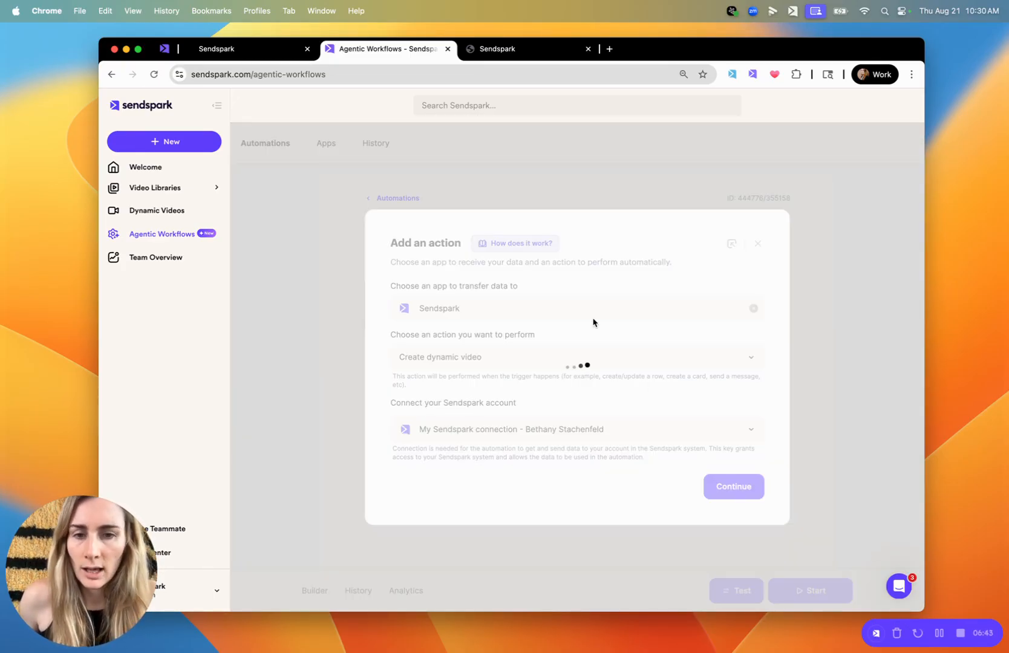
# Refresh the dynamic video campaign list, search for the HighLevel campaign, and choose Sendspark HighLevel Demo as the Dynamic Video Campaign ID
pyautogui.click(445, 288)
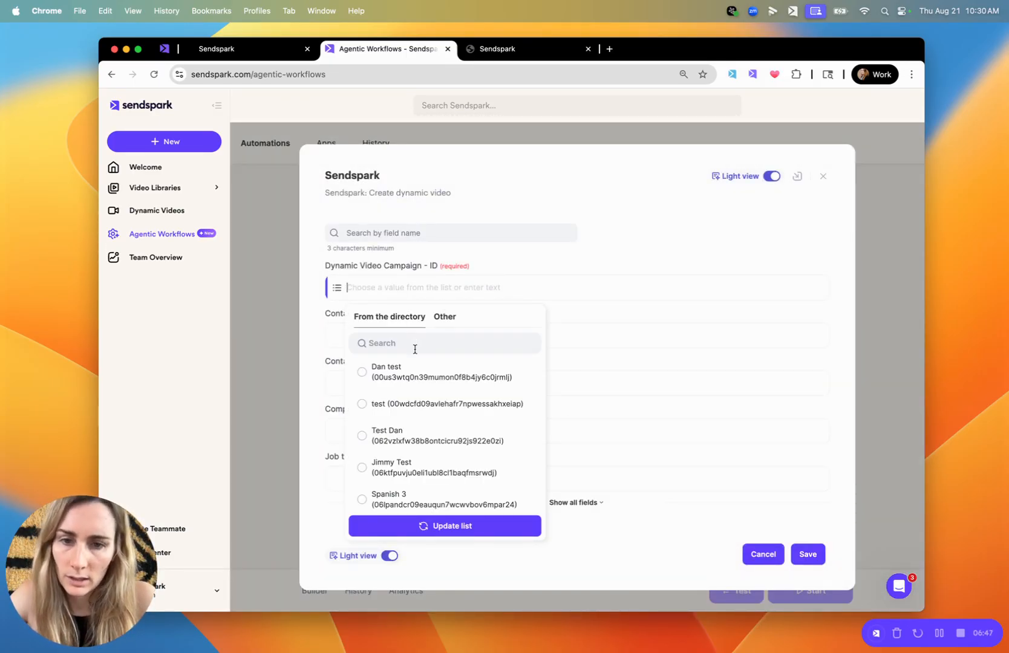
pyautogui.click(445, 529)
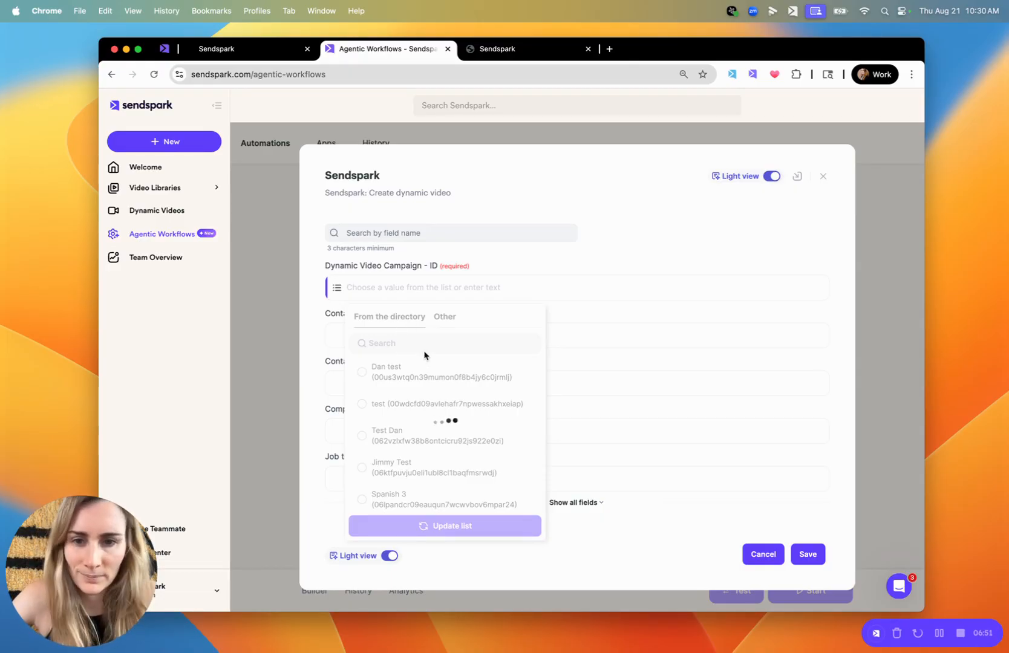
pyautogui.click(165, 52)
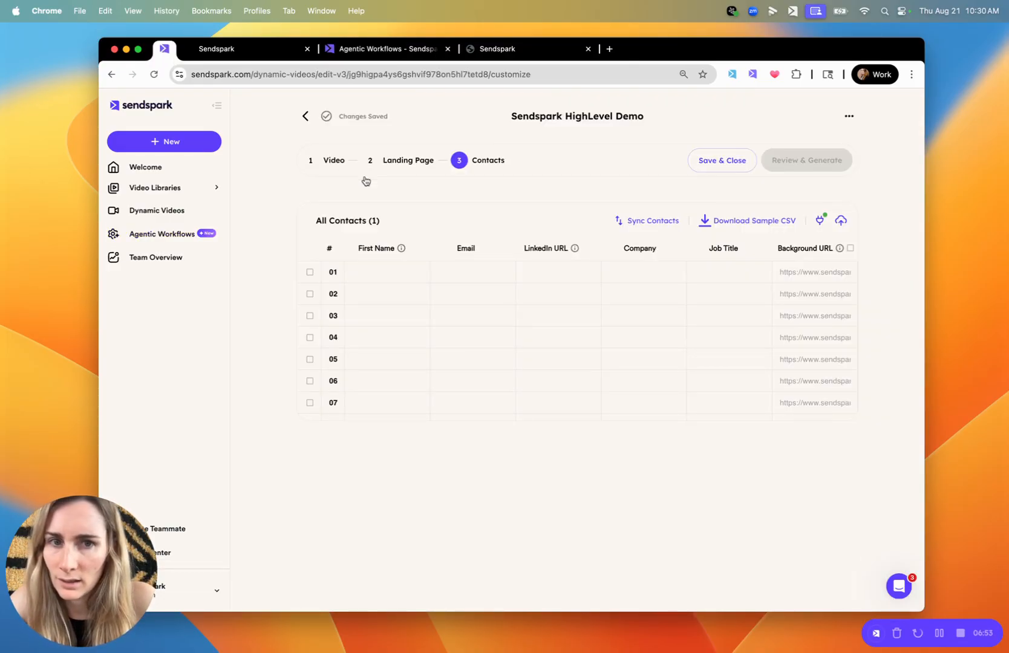
pyautogui.click(371, 52)
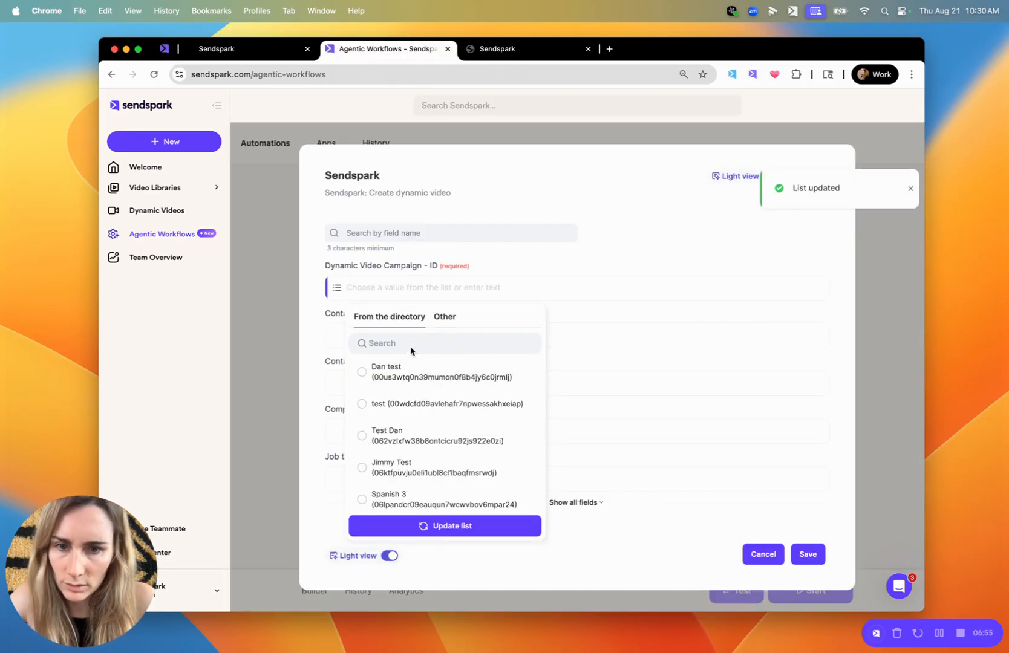
pyautogui.write('highlevel')
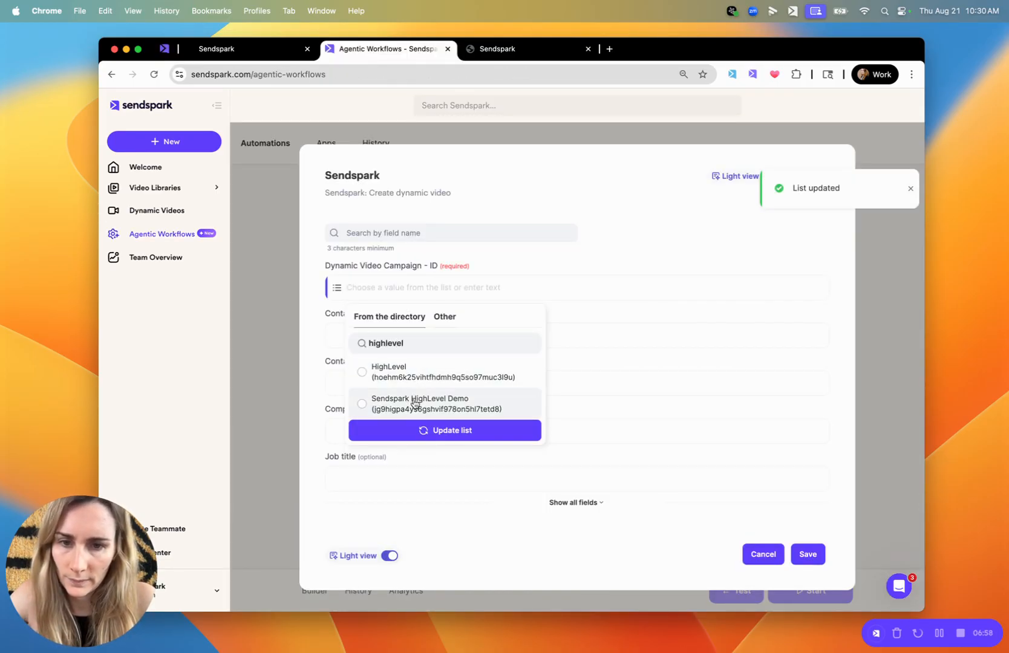
pyautogui.click(415, 404)
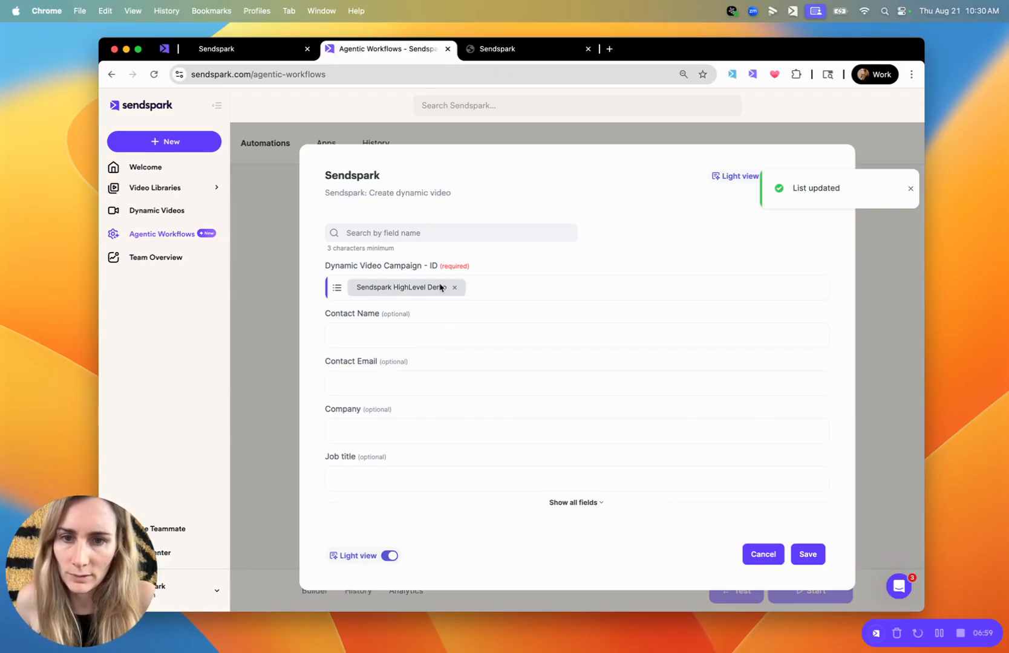
# Map Contact Name to firstname and Contact Email to email from the HighLevel Event created step
pyautogui.click(390, 337)
pyautogui.click(495, 390)
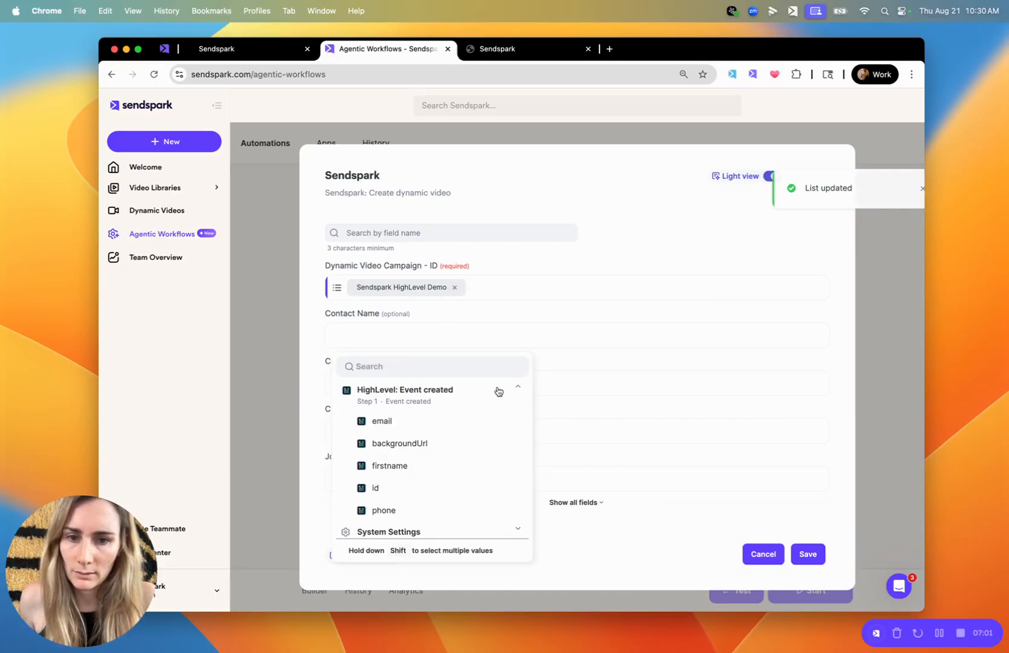
pyautogui.click(410, 466)
pyautogui.click(390, 381)
pyautogui.click(417, 444)
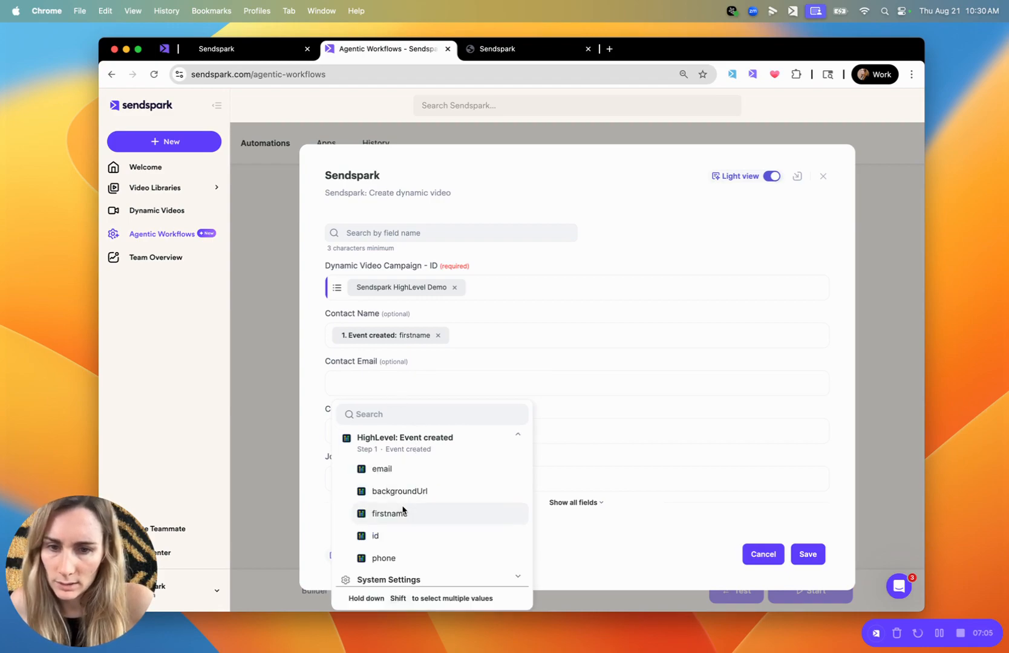
pyautogui.click(399, 475)
# Show all action fields, map Background Url to backgroundUrl from the HighLevel event, and save the Create dynamic video action
pyautogui.click(599, 503)
pyautogui.scroll(-2, 518, 493)
pyautogui.click(434, 481)
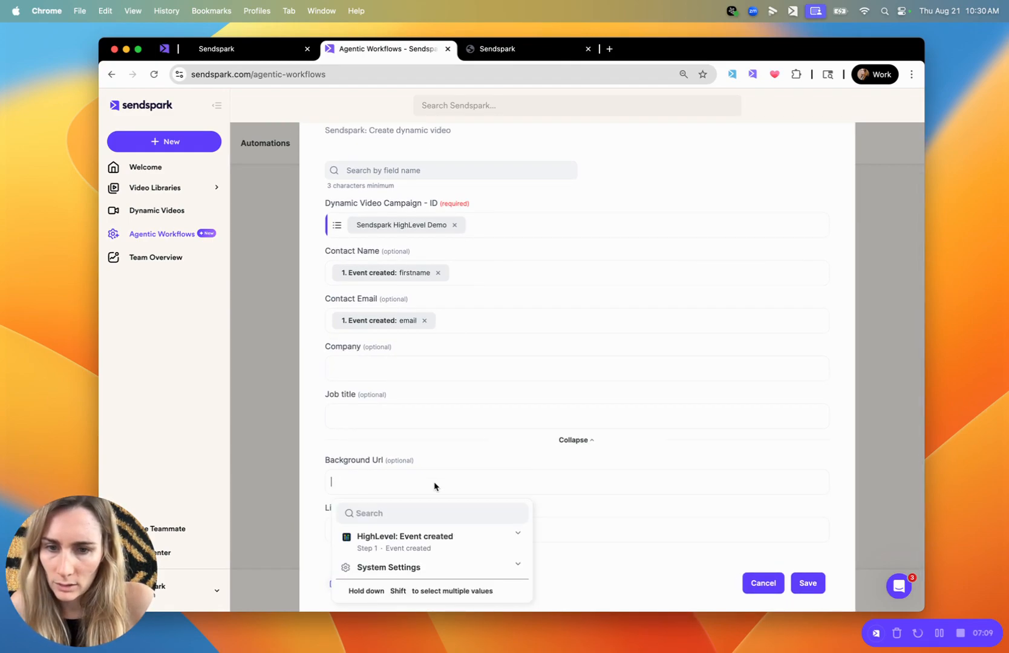
pyautogui.click(455, 535)
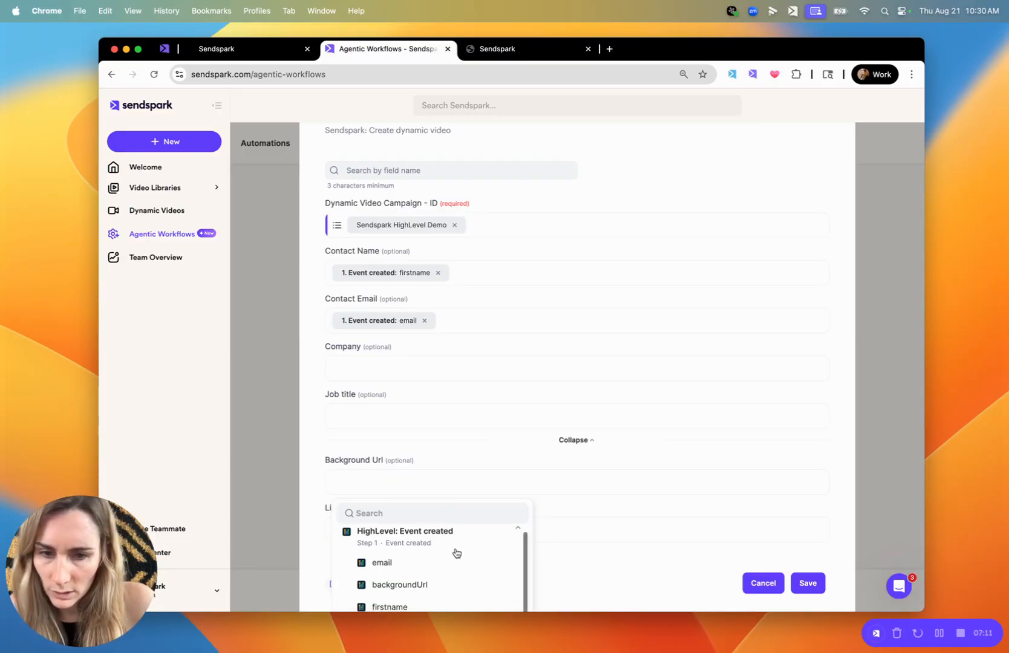
pyautogui.click(418, 583)
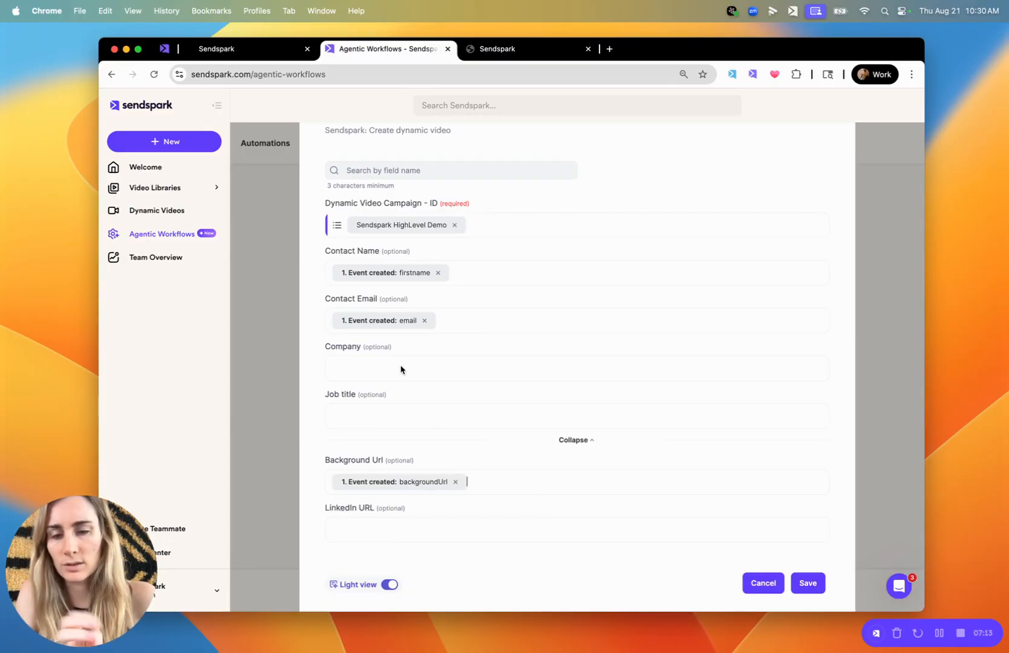
pyautogui.scroll(-1, 437, 422)
pyautogui.click(808, 559)
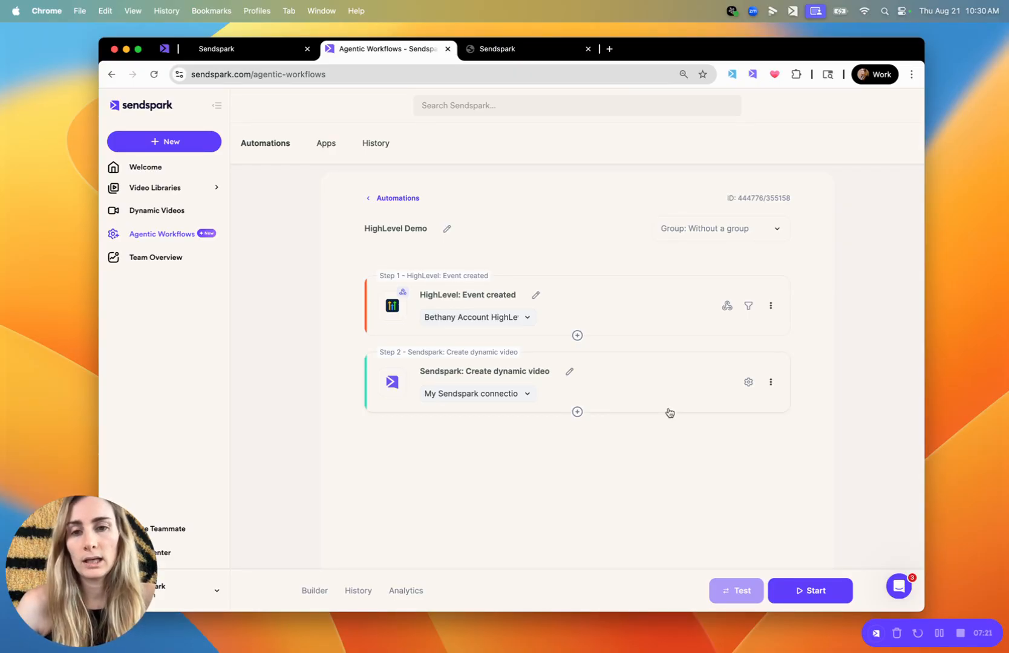
# Review the Sendspark Demo Video workflow in HighLevel's builder and return to the Sendspark automation
pyautogui.click(228, 51)
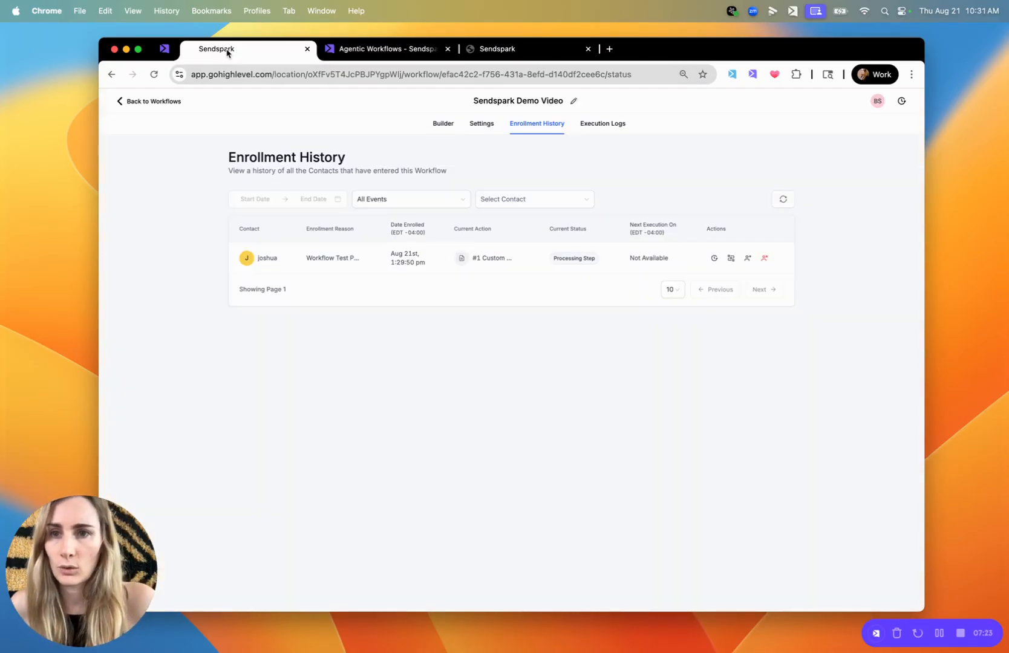
pyautogui.click(448, 124)
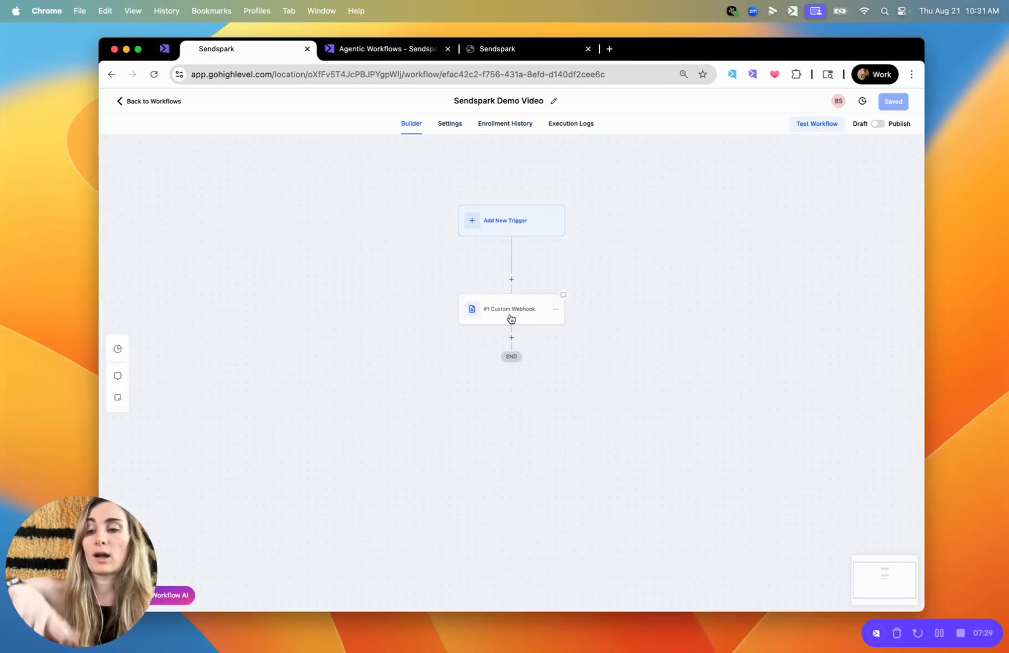
pyautogui.click(372, 53)
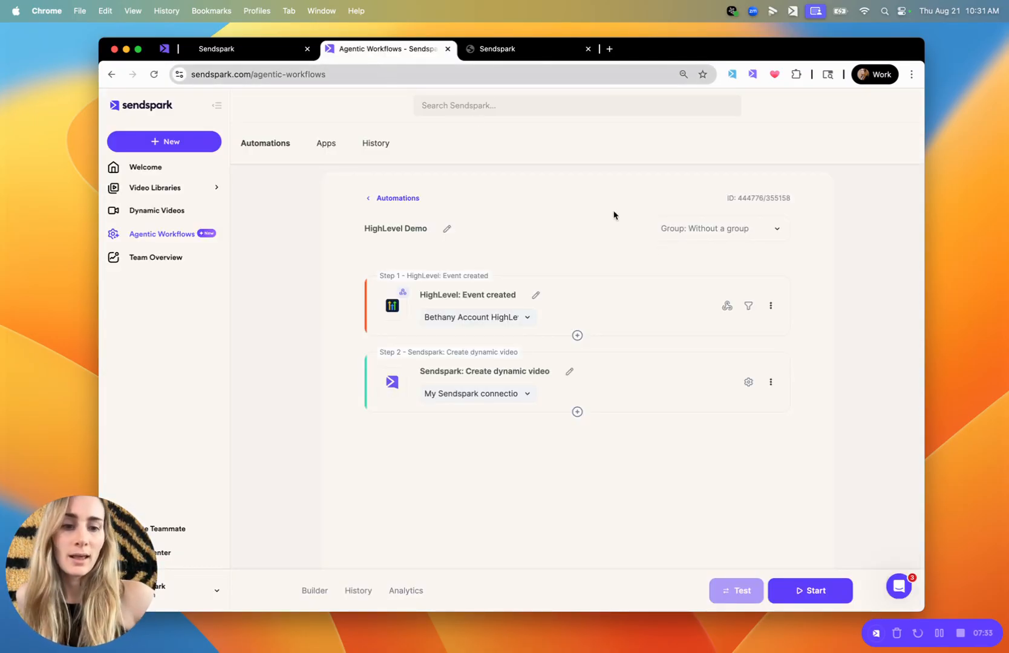
# Start the HighLevel Demo automation and pause it again
pyautogui.click(815, 590)
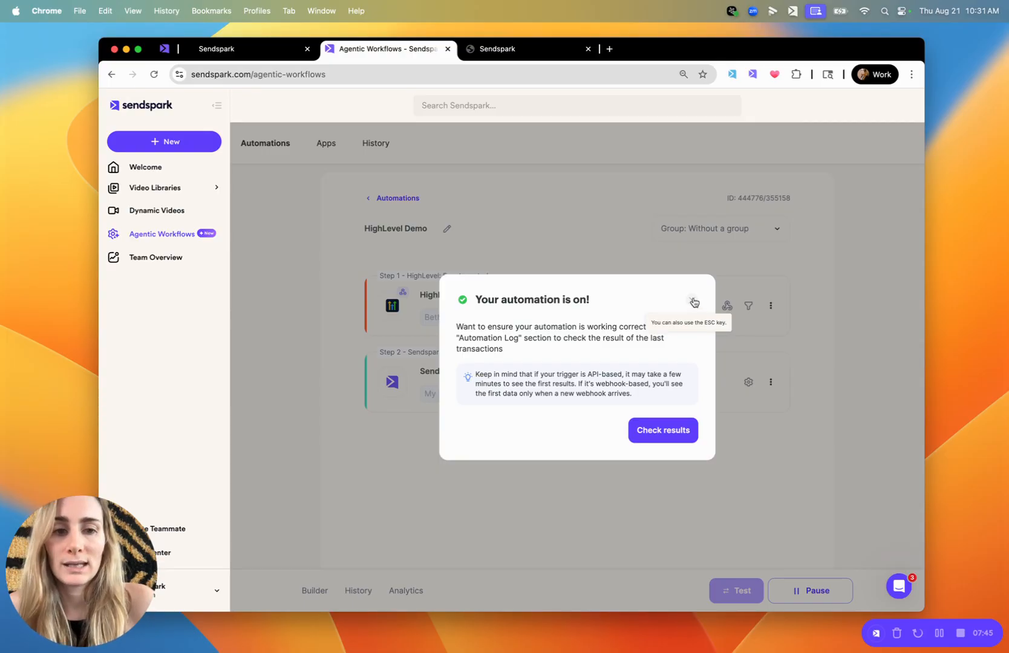
pyautogui.click(693, 301)
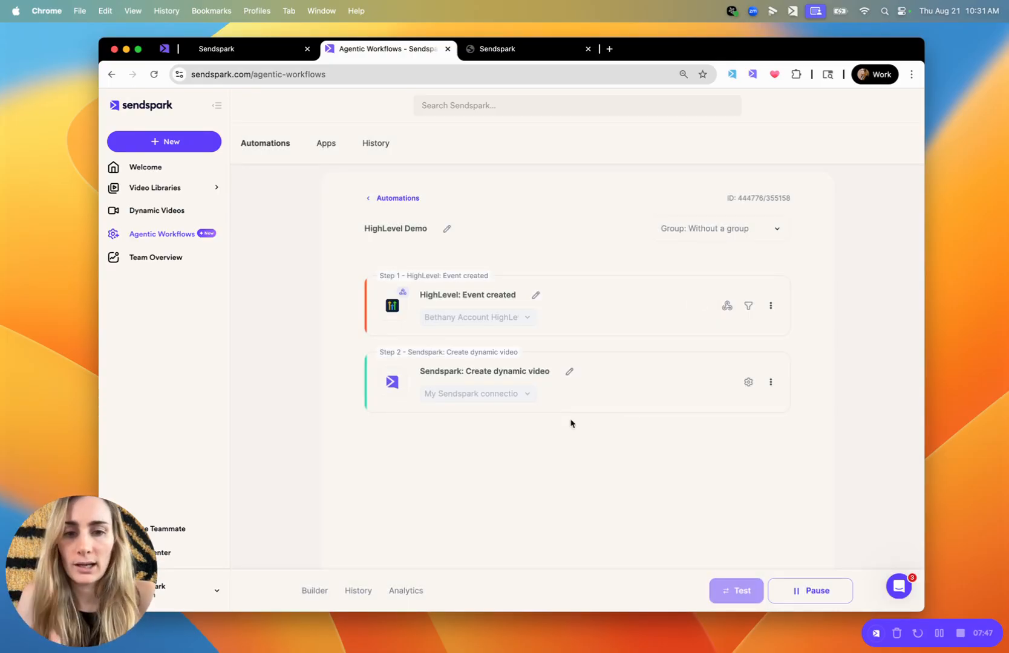
pyautogui.click(808, 599)
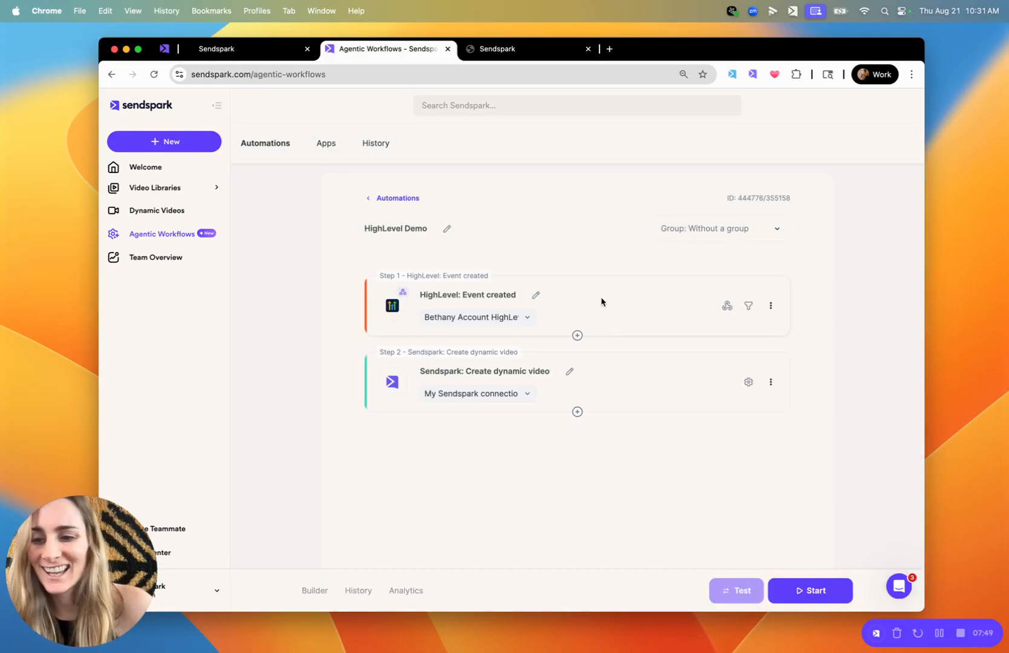
# Add a HighLevel action after the Create dynamic video step that performs Update a Contact
pyautogui.click(577, 412)
pyautogui.click(550, 414)
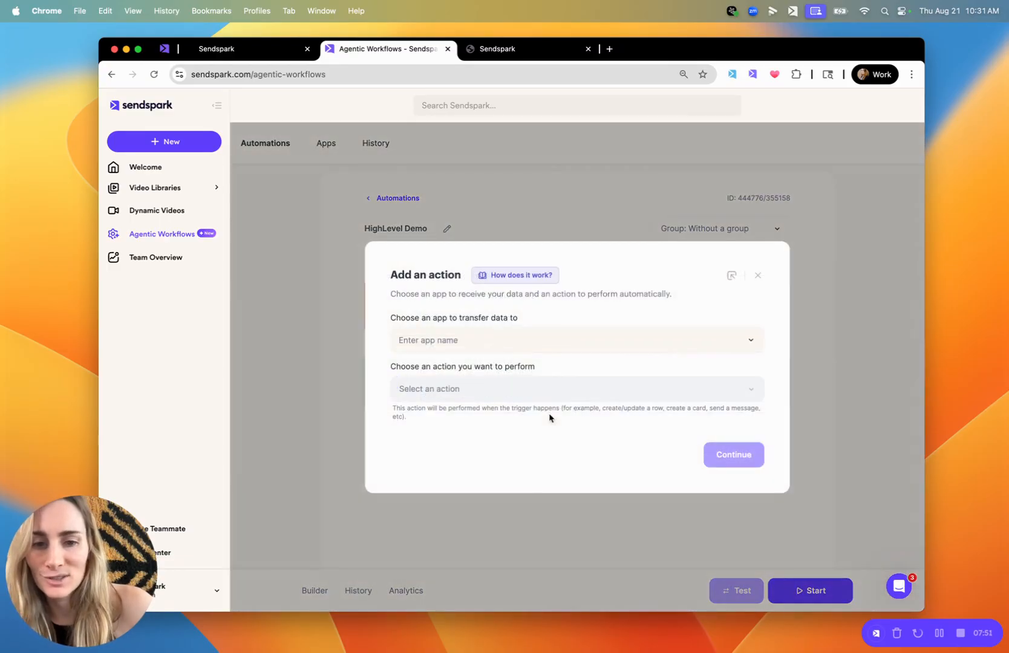
pyautogui.click(465, 348)
pyautogui.write('high')
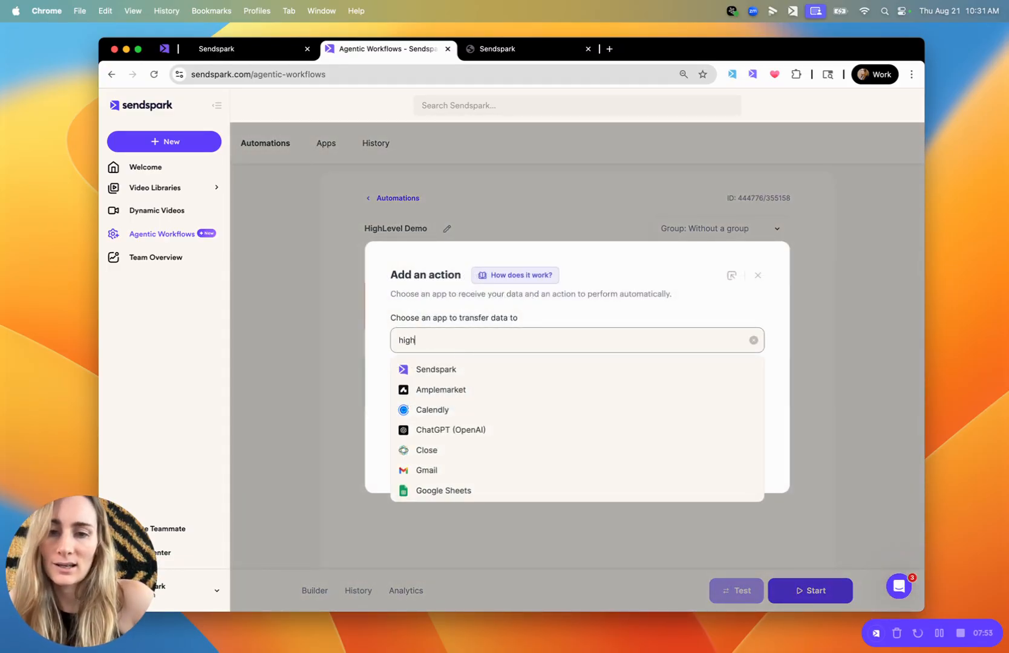
pyautogui.click(454, 366)
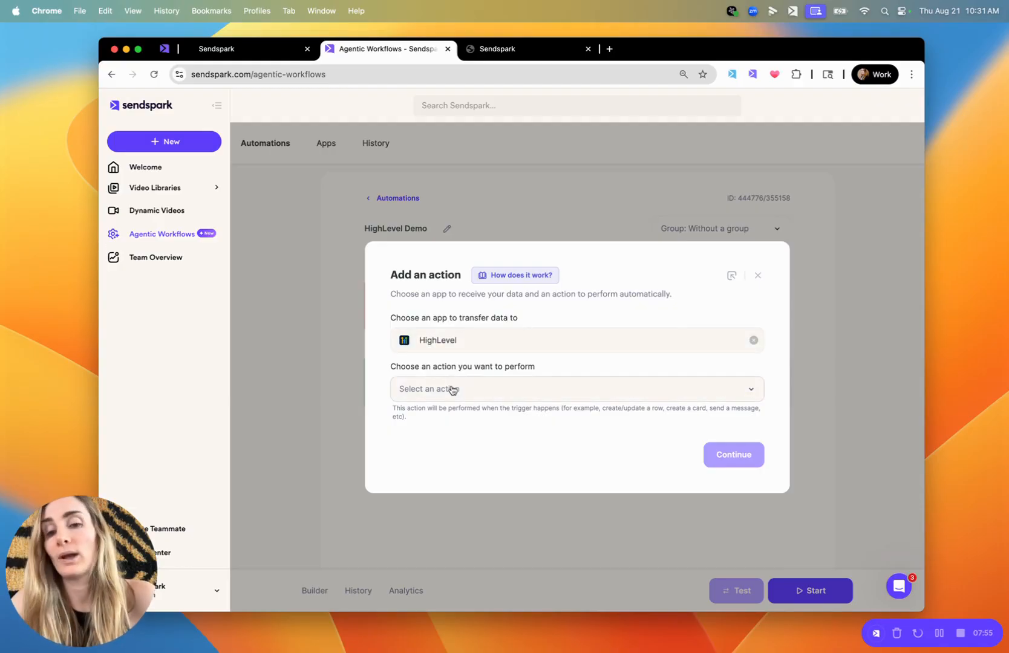
pyautogui.click(453, 390)
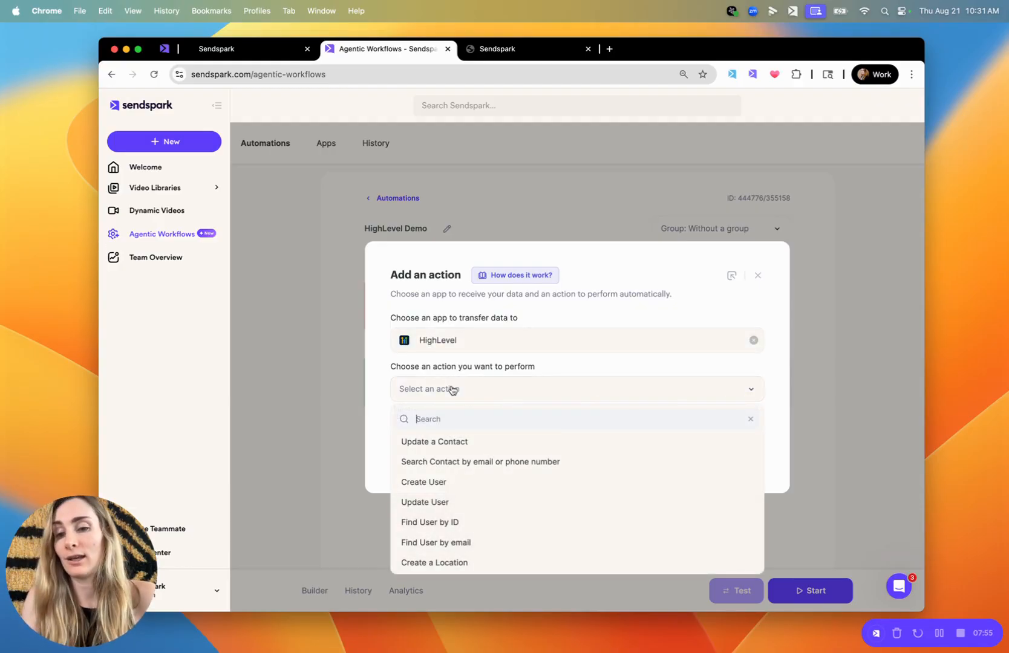
pyautogui.click(430, 442)
# Select the account owner's HighLevel connection for the Update a Contact action and continue to its field settings
pyautogui.click(504, 435)
pyautogui.click(458, 464)
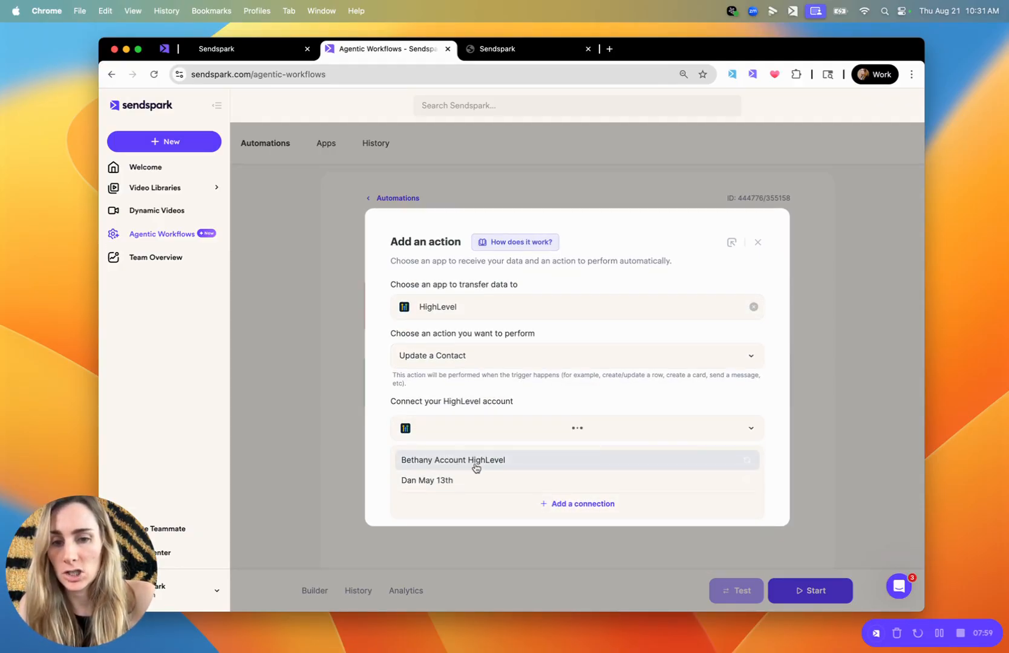
pyautogui.click(724, 484)
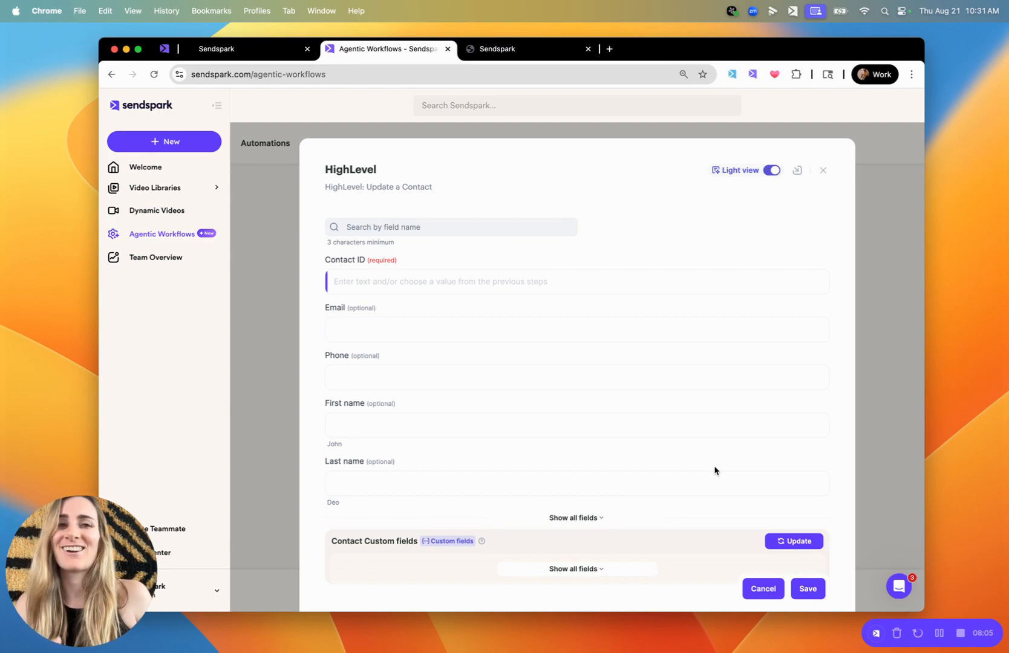
# Find and map the required Contact ID field to Contact ID from the Create dynamic video step
pyautogui.click(507, 280)
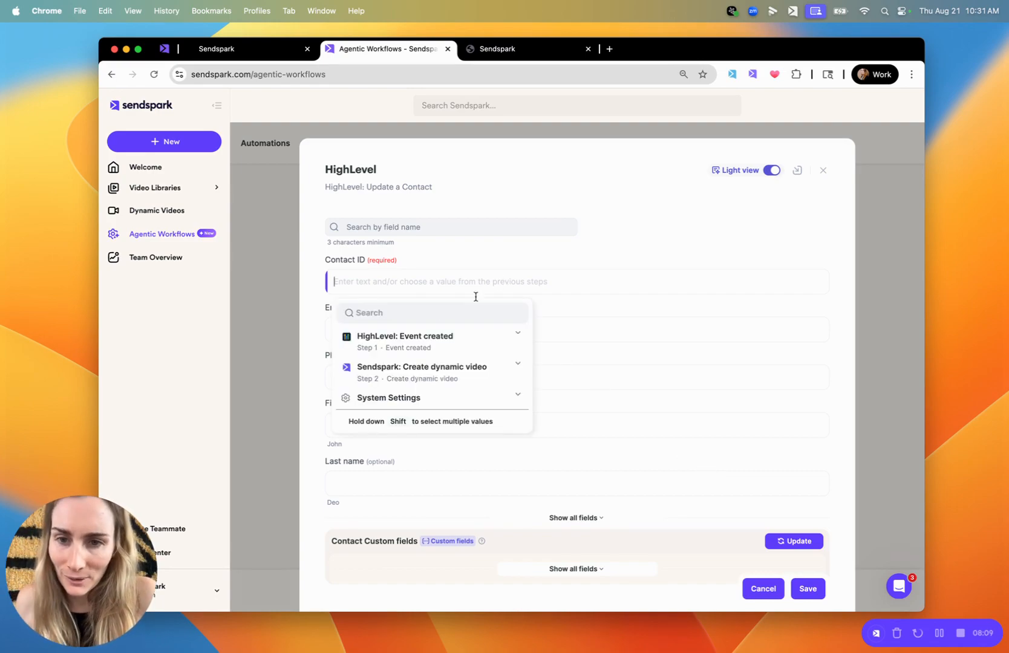
pyautogui.click(419, 311)
pyautogui.write('cont')
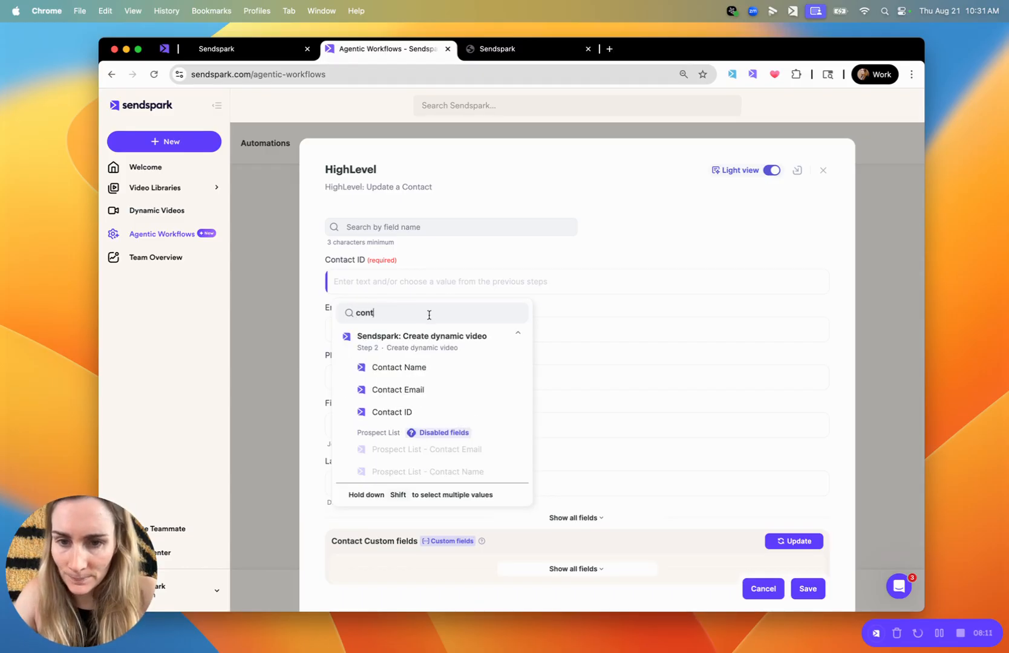
pyautogui.click(408, 414)
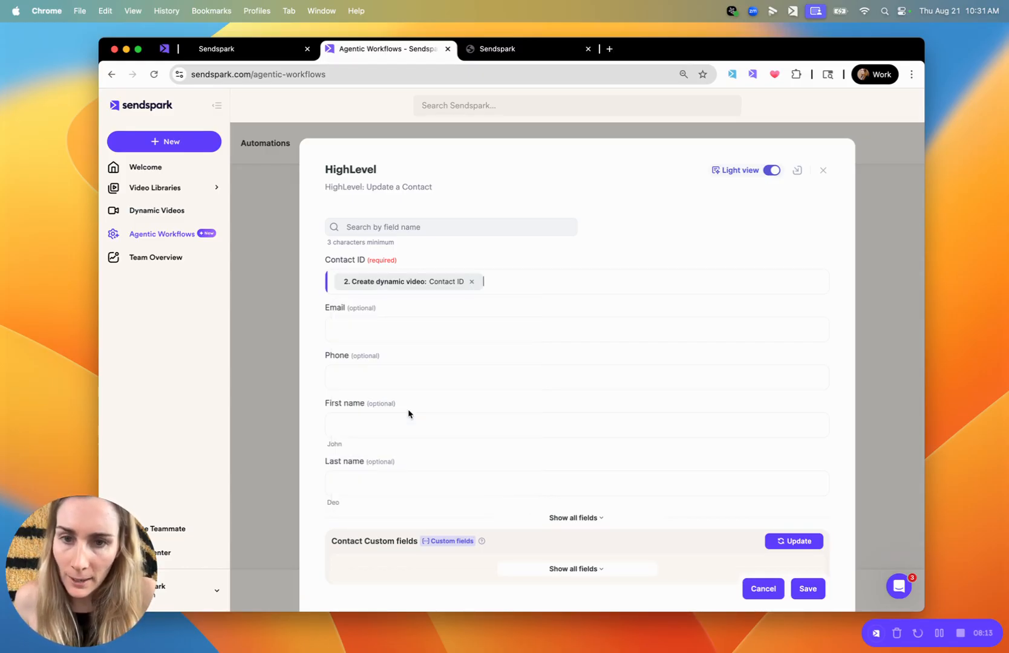
# Expand the contact custom fields and open the value choices for the VideoLink field
pyautogui.scroll(-3, 550, 394)
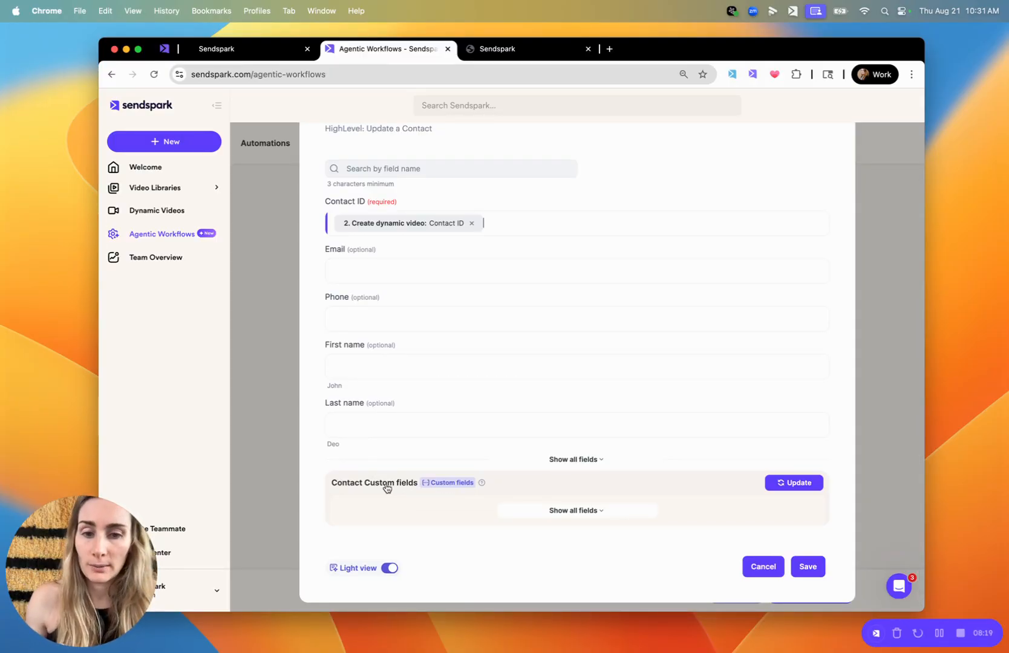
pyautogui.click(594, 509)
pyautogui.scroll(-5, 594, 510)
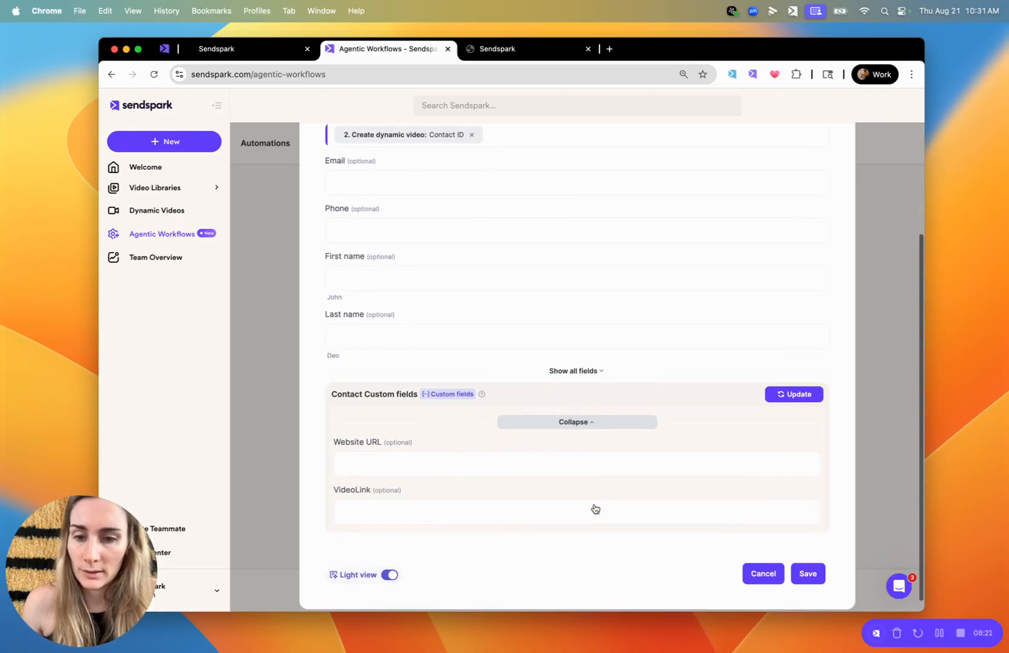
pyautogui.click(364, 501)
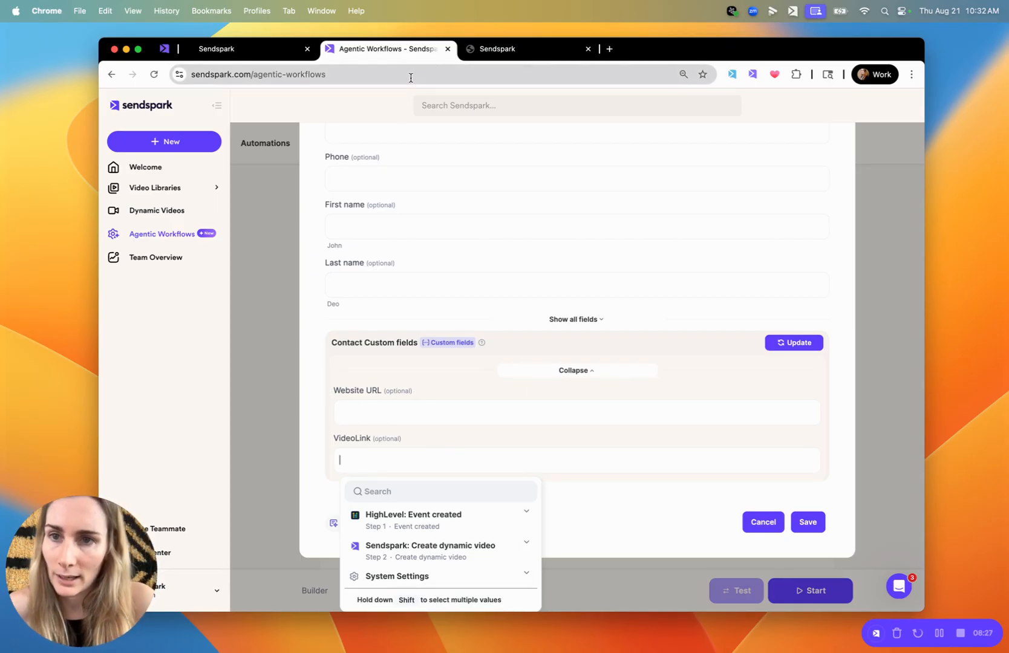
# Switch to HighLevel's custom field settings and start a new Single Line custom field
pyautogui.click(498, 51)
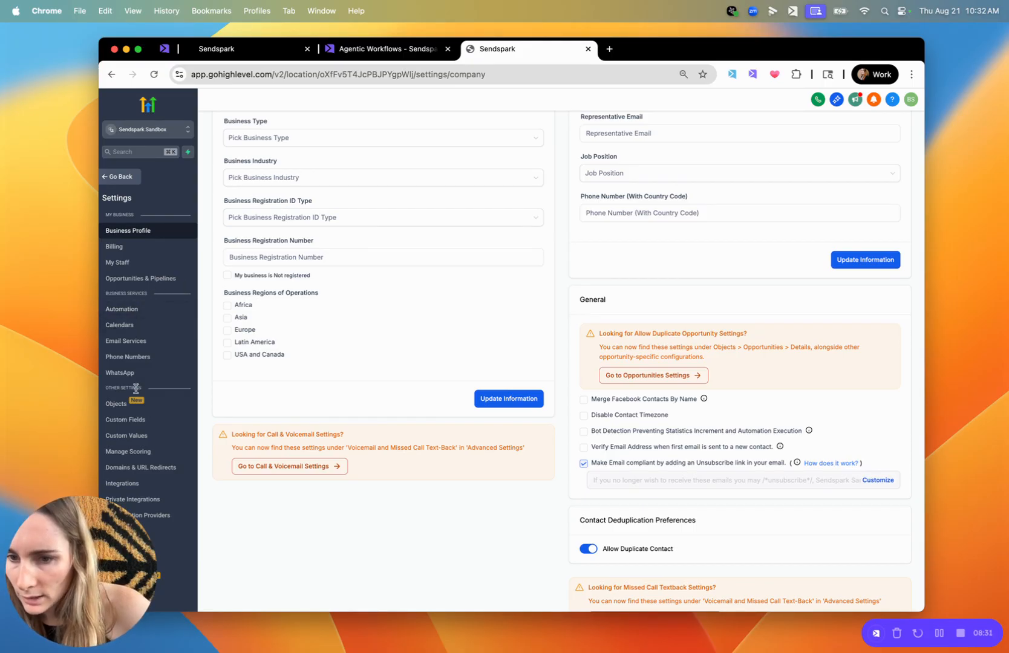
pyautogui.click(135, 424)
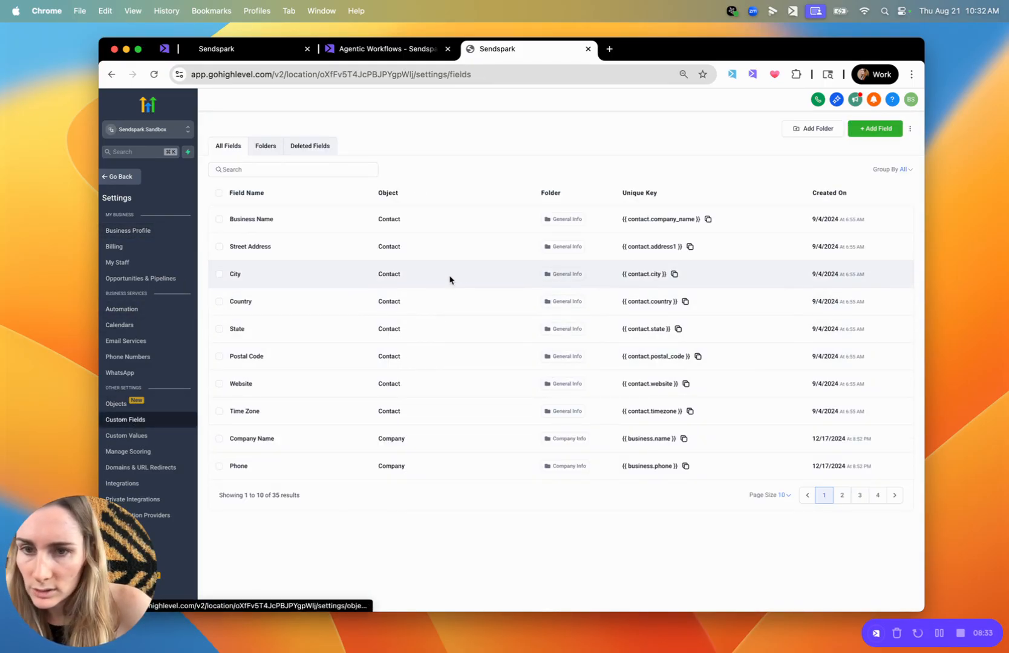
pyautogui.click(883, 124)
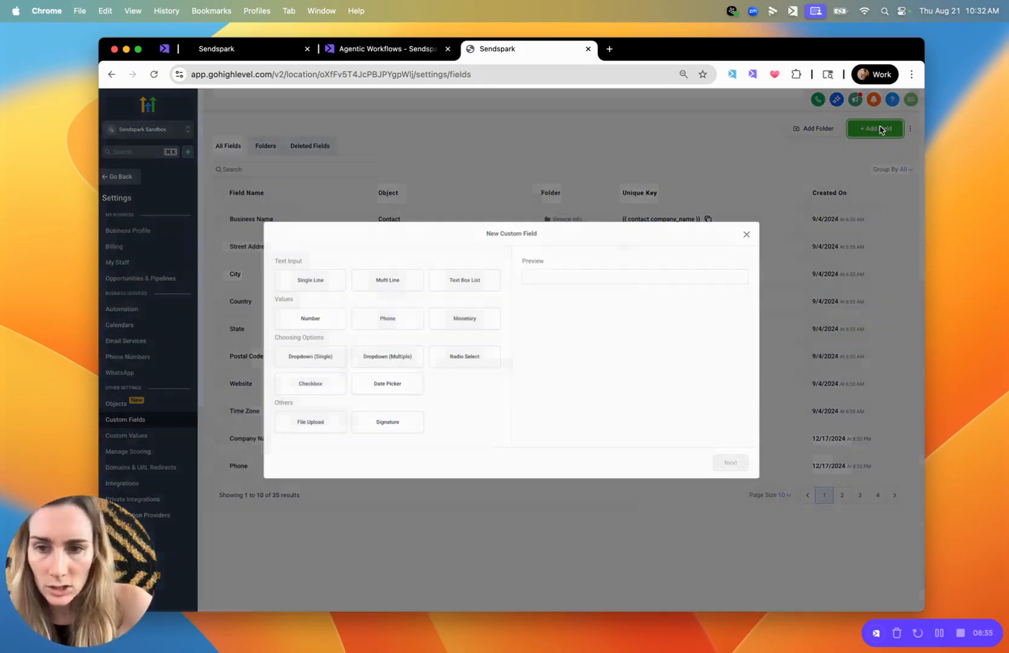
pyautogui.click(302, 287)
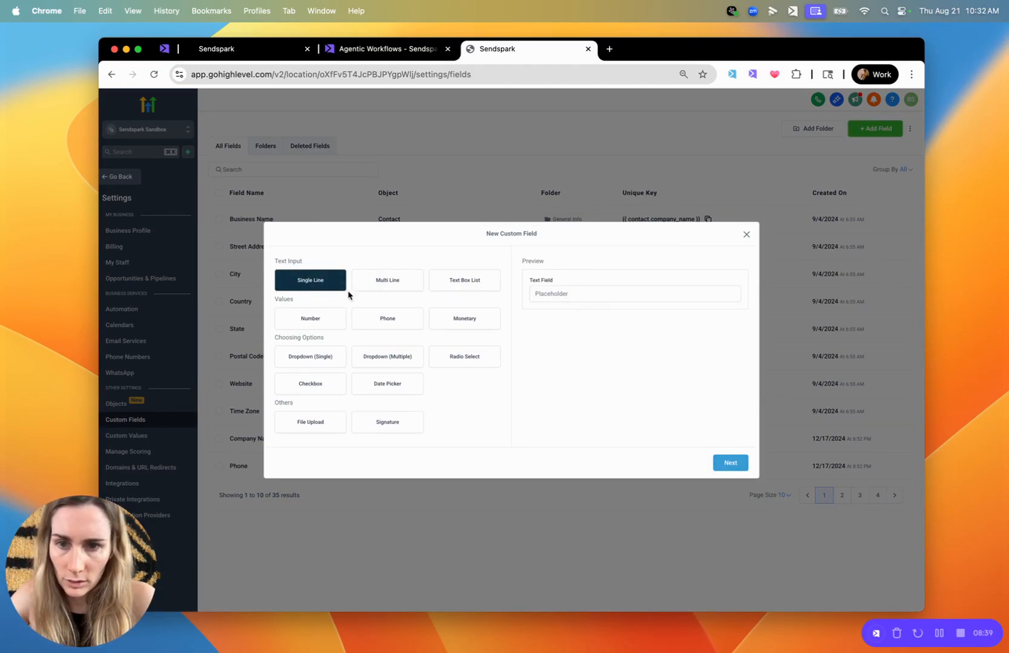
pyautogui.click(731, 464)
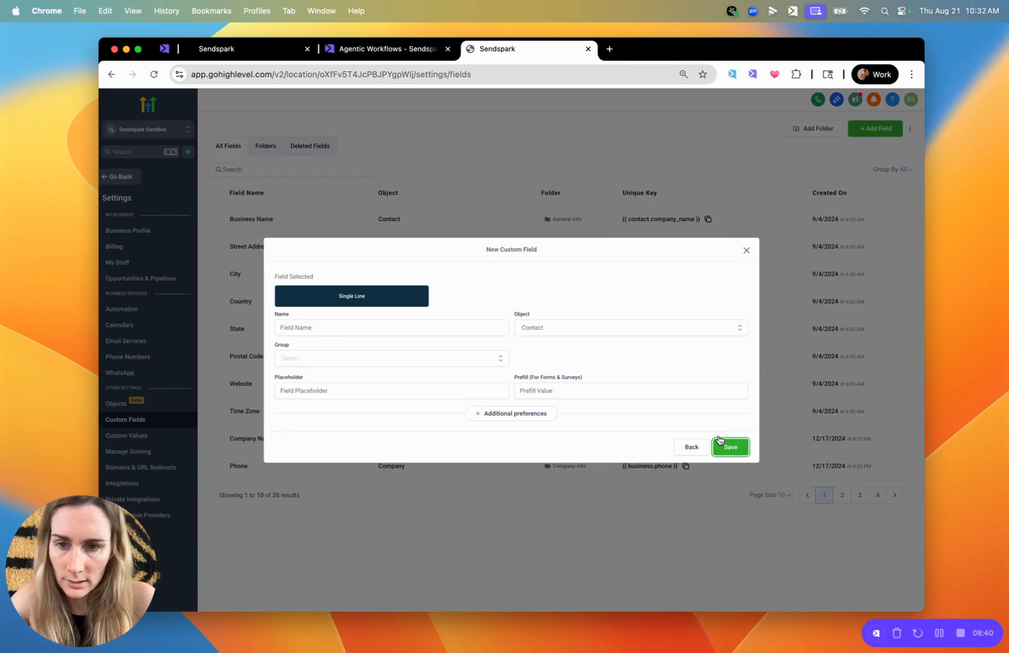
# Name the custom field Sendspark Email Embed Snippet, assign it to the Contact group and save it
pyautogui.click(384, 329)
pyautogui.write('Sendspark Email Embed Snippet')
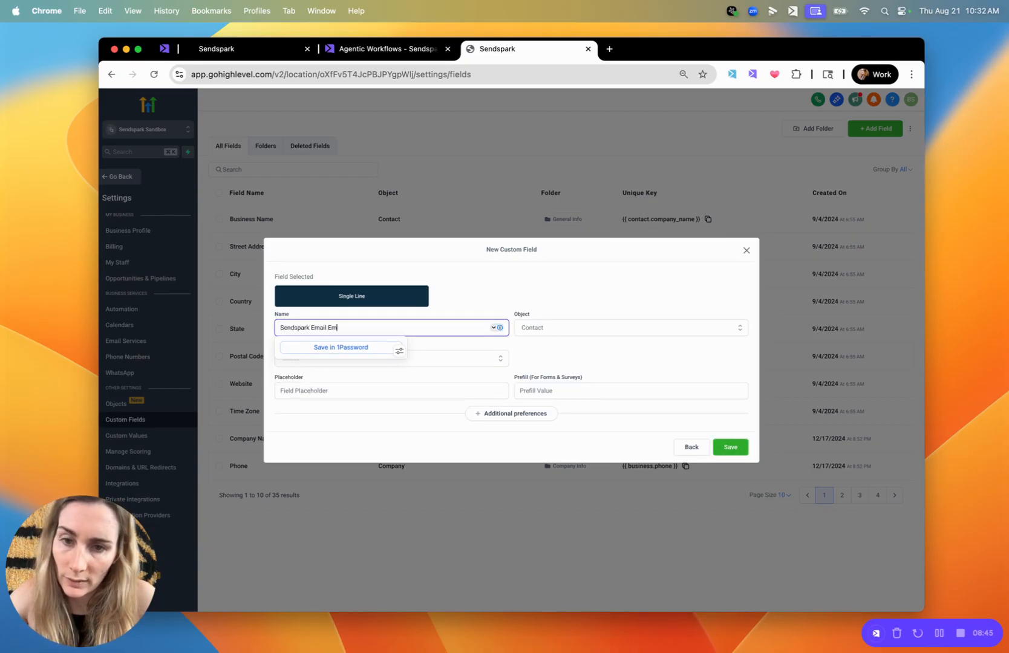
pyautogui.click(457, 299)
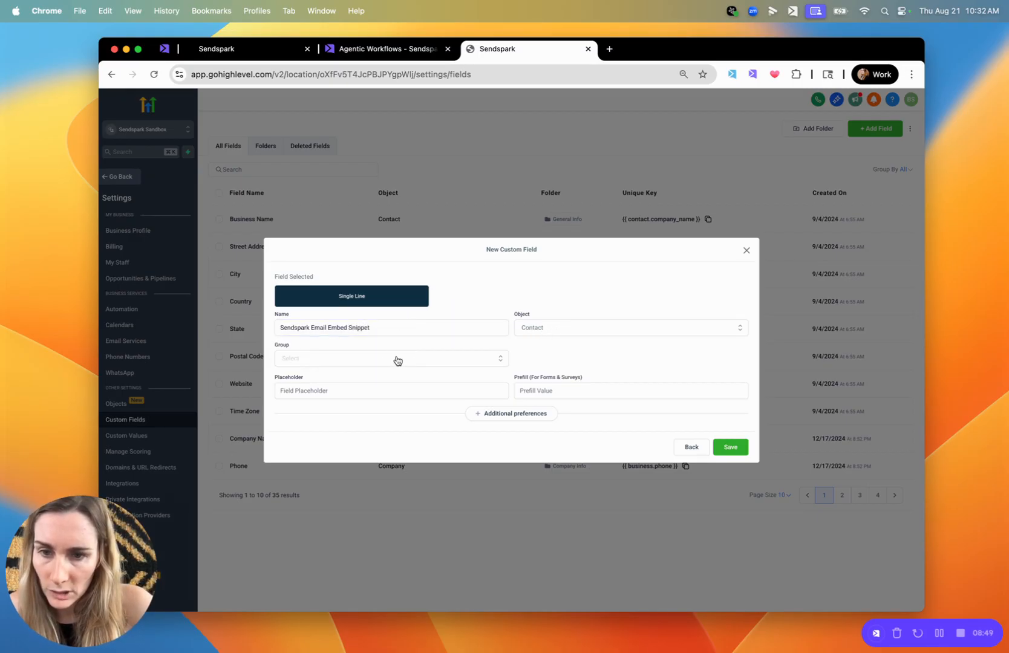
pyautogui.click(738, 451)
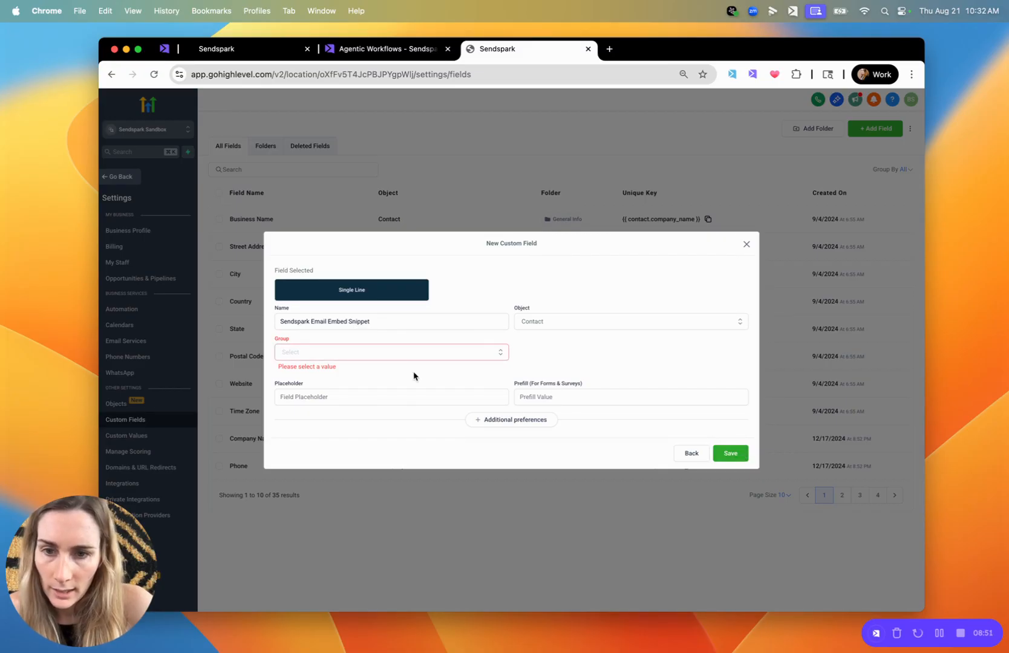
pyautogui.click(390, 352)
pyautogui.click(354, 370)
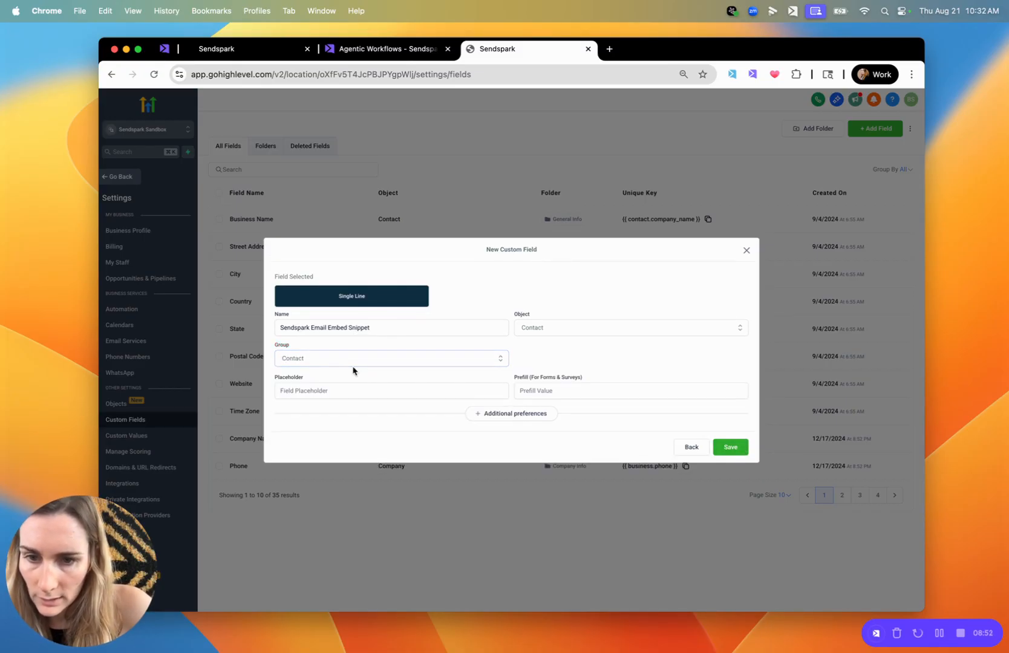
pyautogui.click(731, 448)
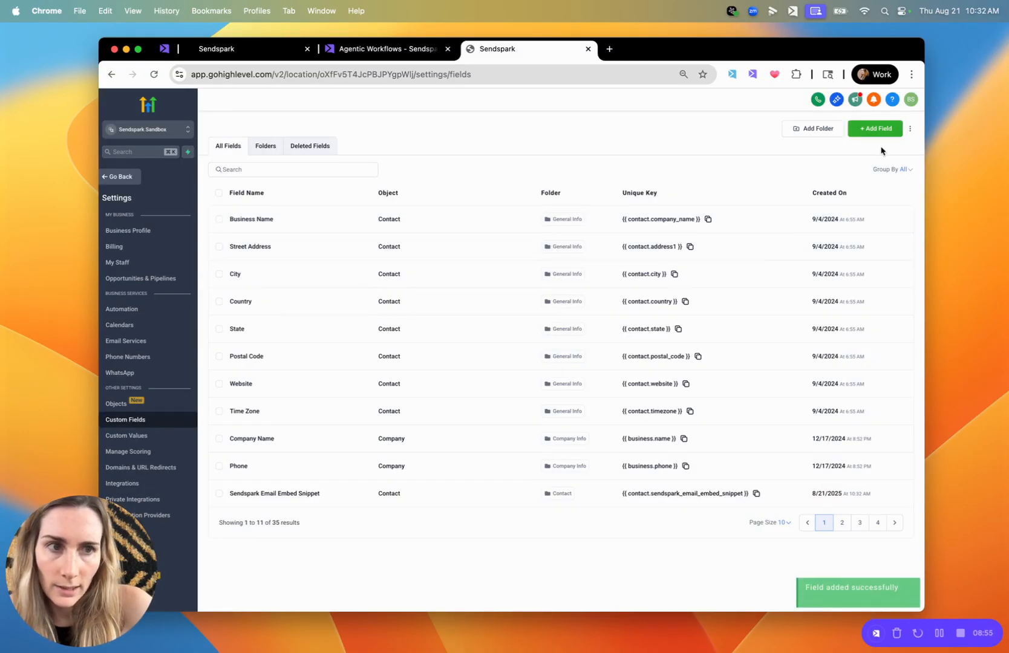
# Create another Single Line custom field named Sendspark Video Link in the Contact group and save it
pyautogui.click(875, 129)
pyautogui.click(318, 280)
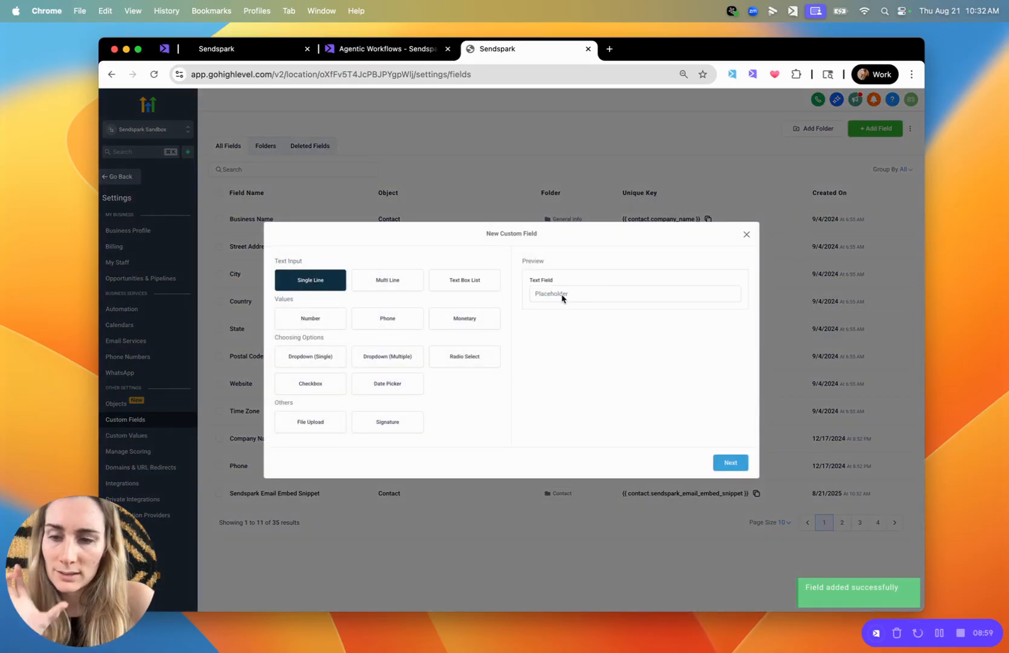
pyautogui.click(729, 461)
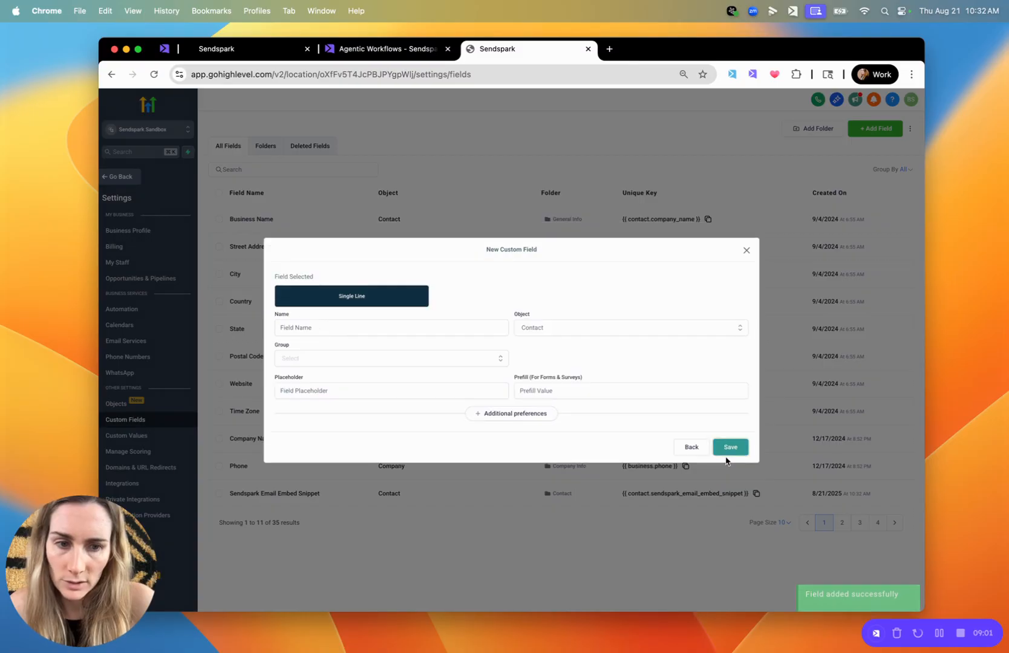
pyautogui.click(313, 327)
pyautogui.write('Sendspark Video Link')
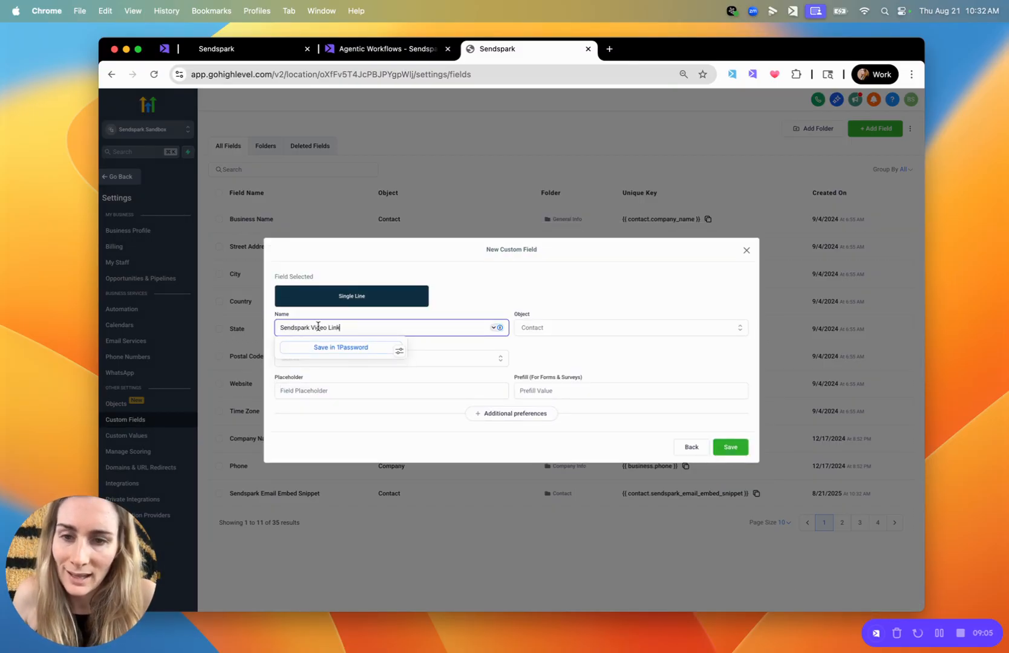
pyautogui.click(480, 359)
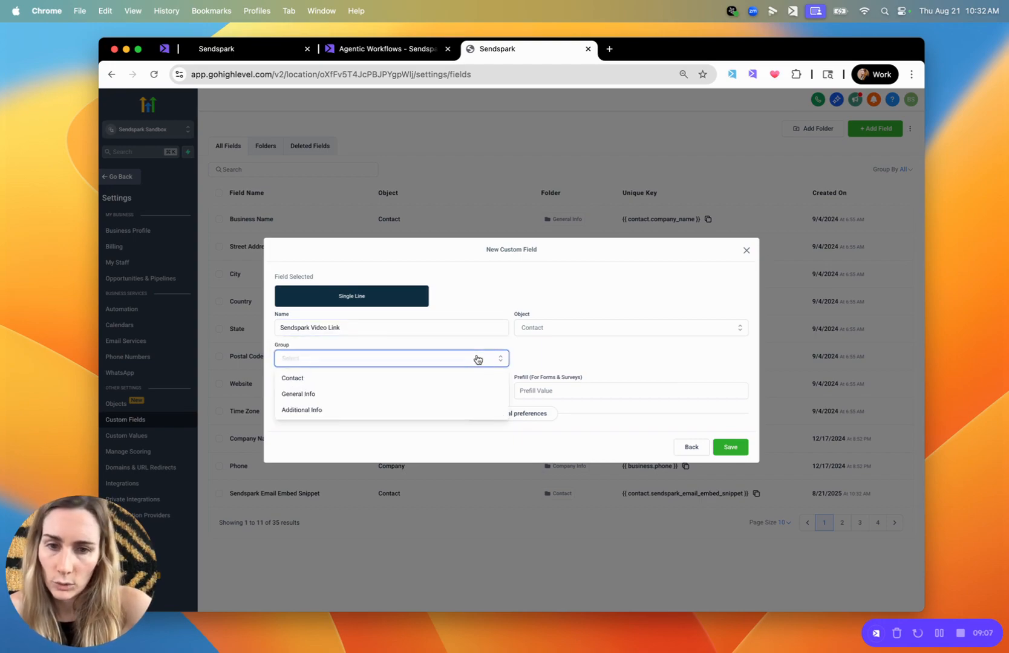
pyautogui.click(422, 379)
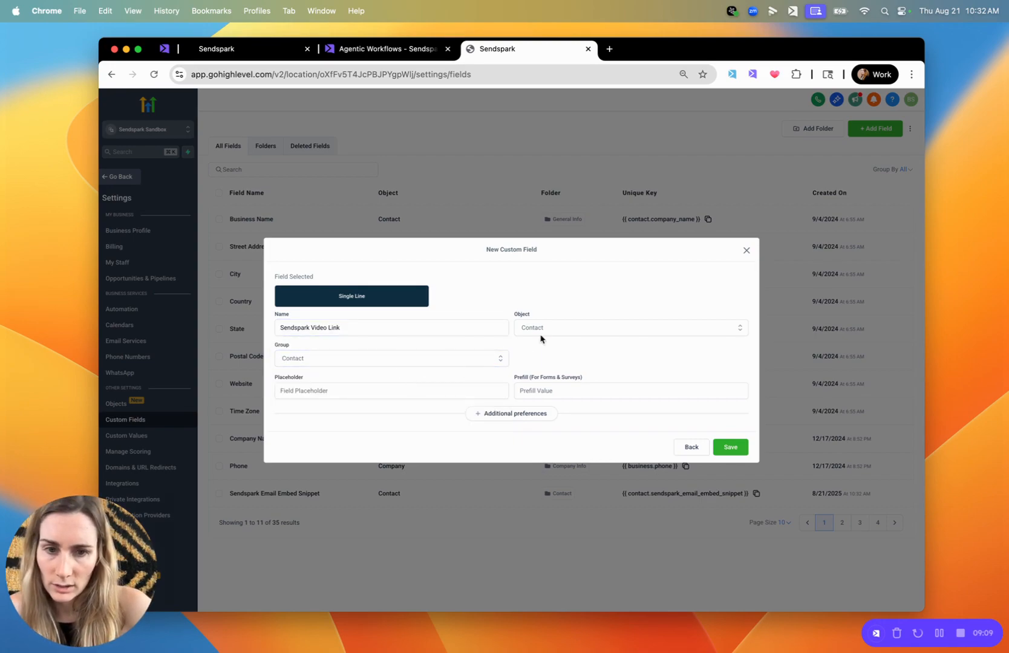
pyautogui.click(737, 447)
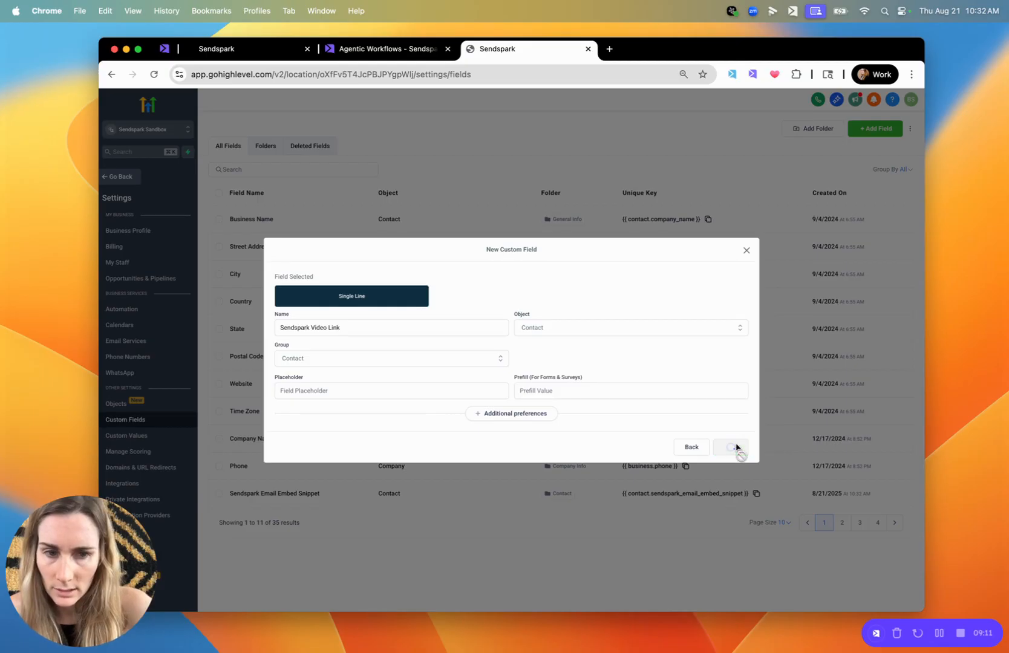
# Return to the Sendspark automation and refresh the contact custom fields of the Update a Contact action
pyautogui.click(351, 50)
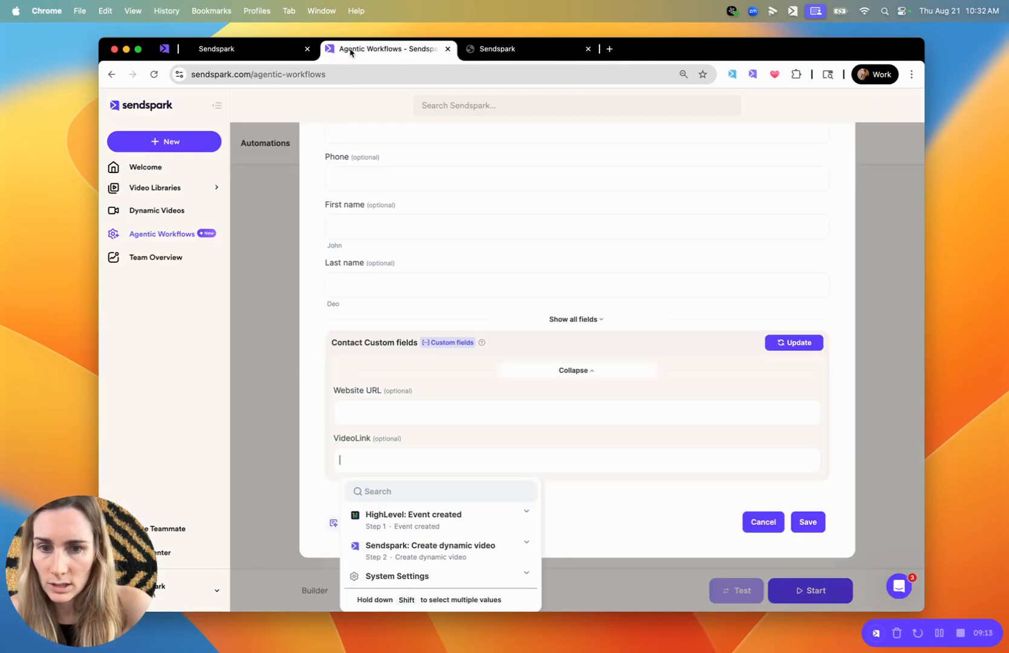
pyautogui.click(652, 510)
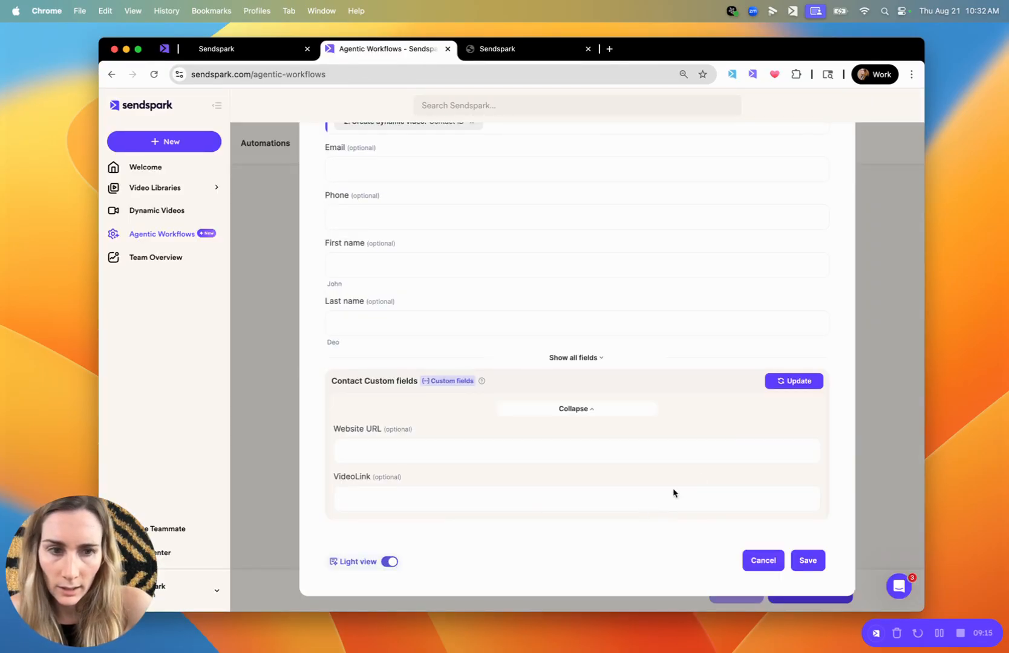
pyautogui.click(797, 381)
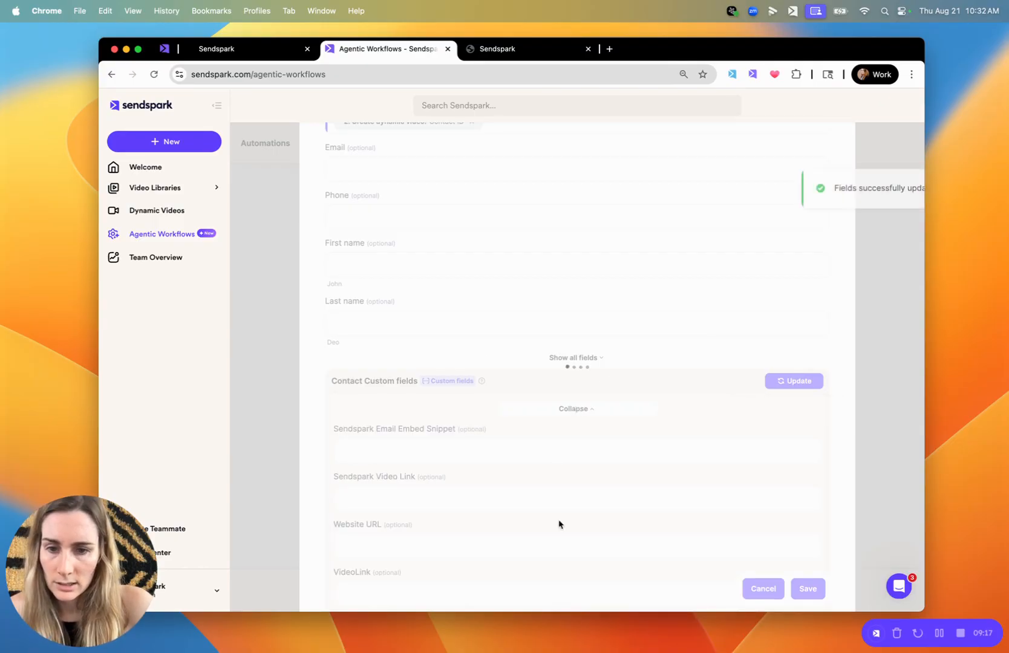
# Find and map the Sendspark Video Link field to Share Url from the Create dynamic video step
pyautogui.scroll(-2, 692, 505)
pyautogui.click(401, 426)
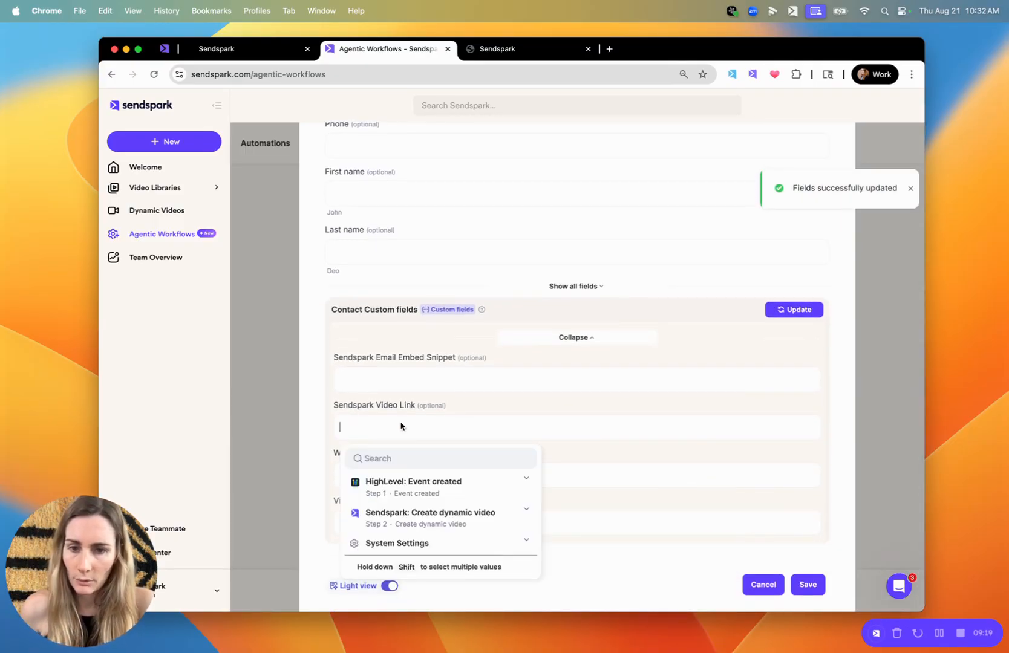
pyautogui.click(477, 525)
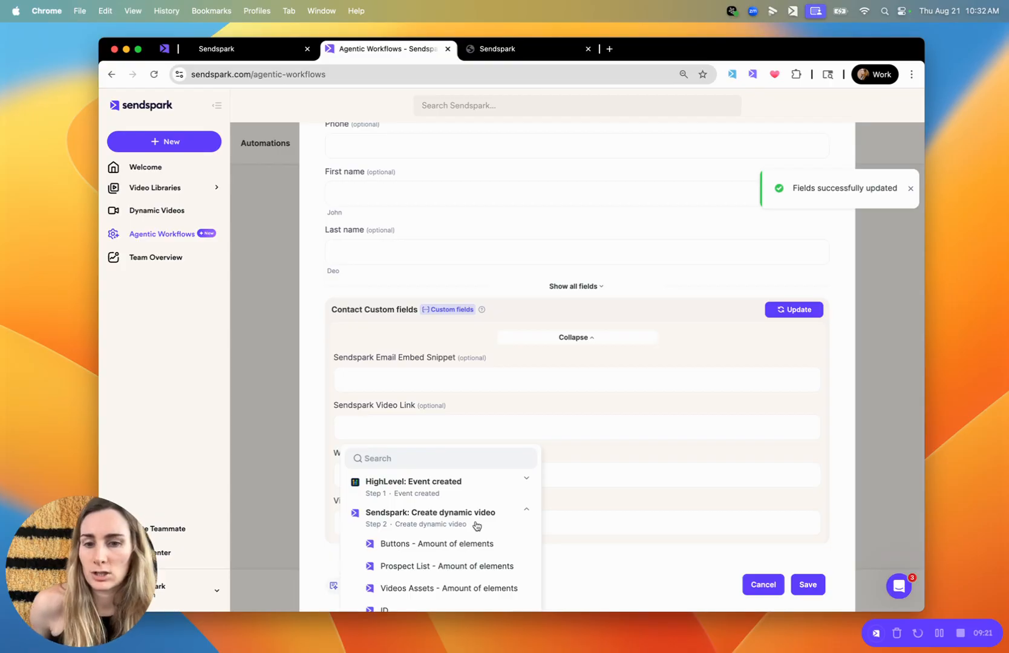
pyautogui.click(430, 463)
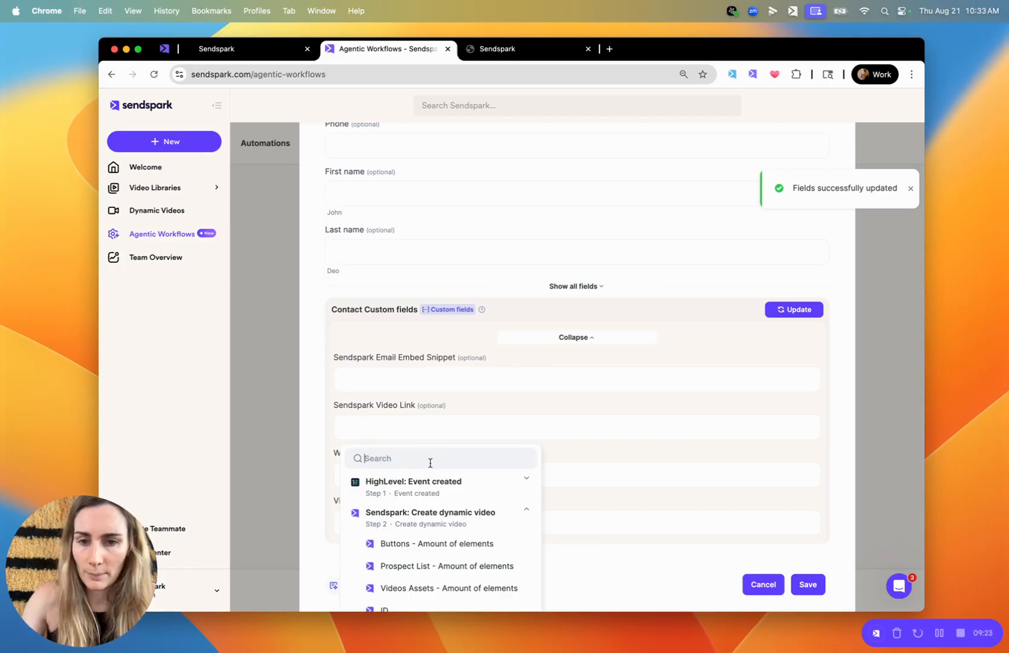
pyautogui.write('video')
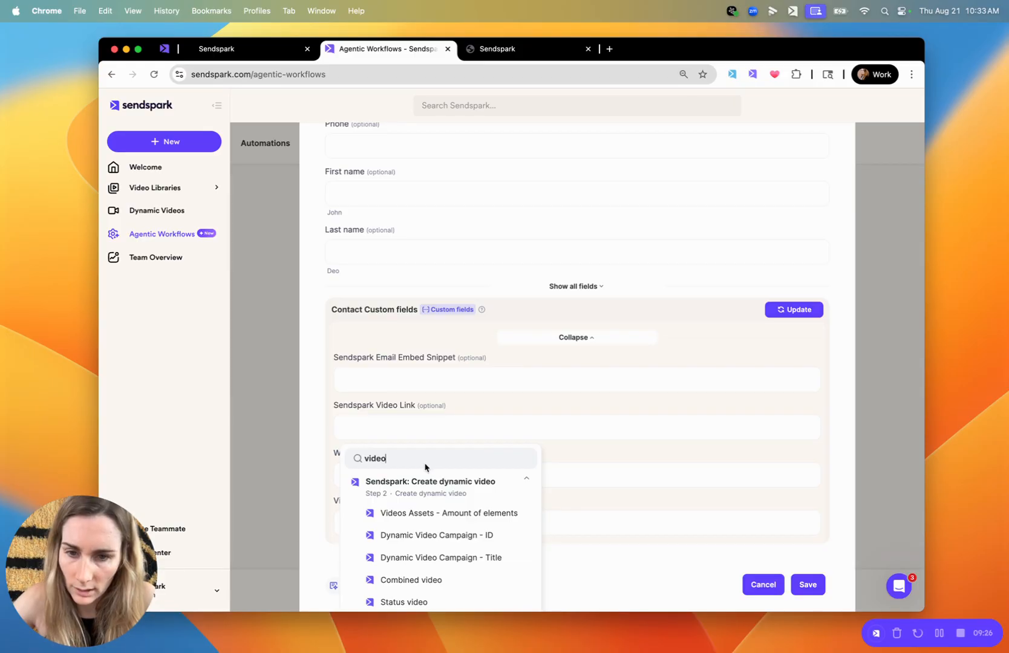
pyautogui.press('super+a')
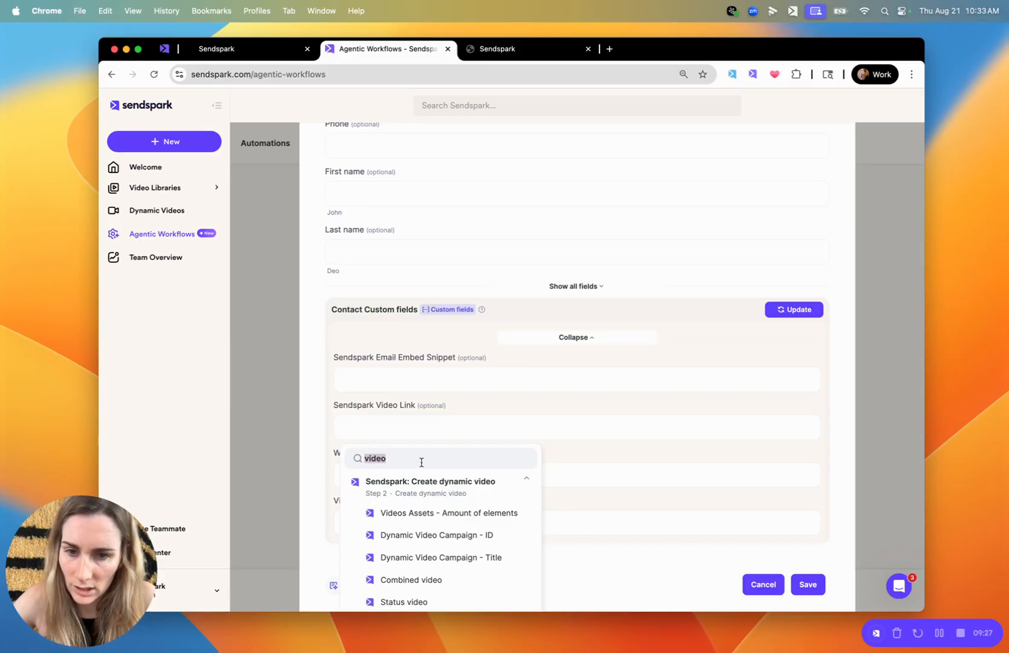
pyautogui.write('share')
pyautogui.click(417, 514)
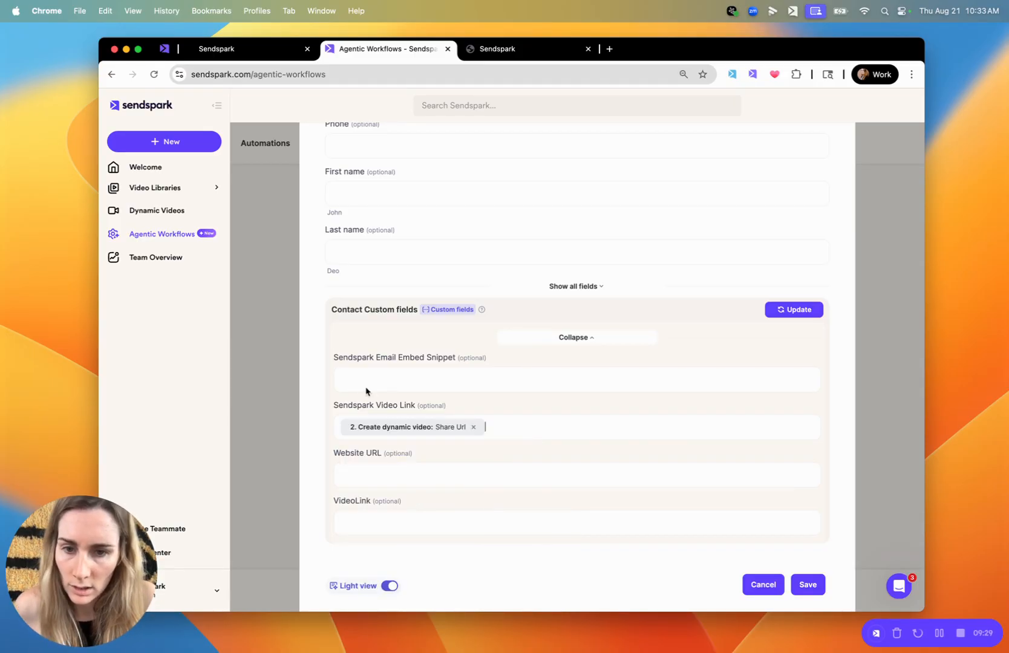
# Map the Sendspark Email Embed Snippet field to Email Embed HTML from the Create dynamic video step
pyautogui.scroll(-1, 522, 439)
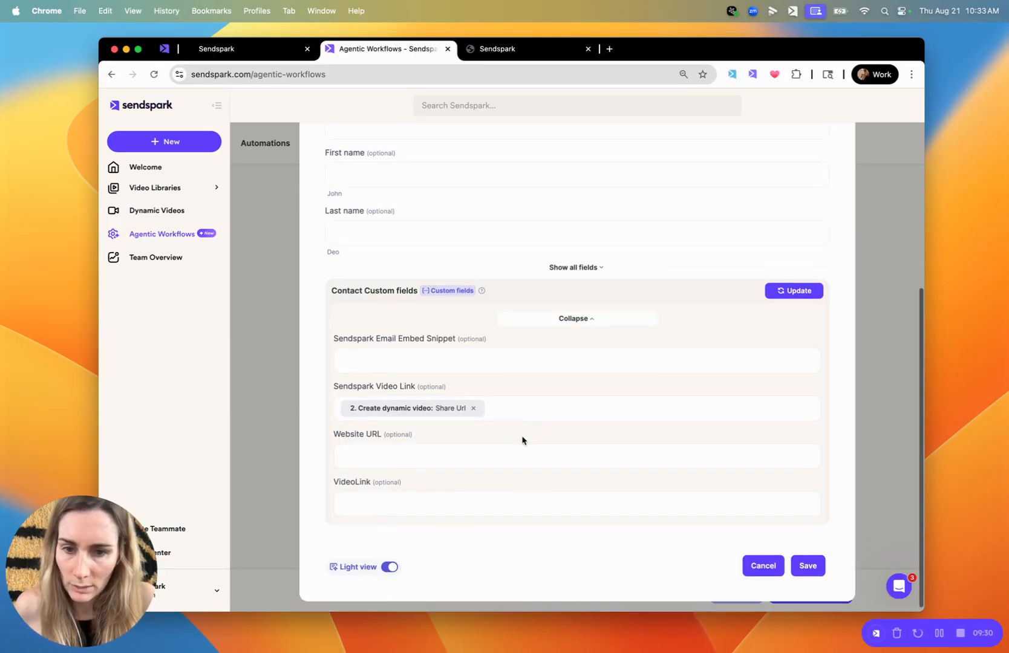
pyautogui.click(422, 357)
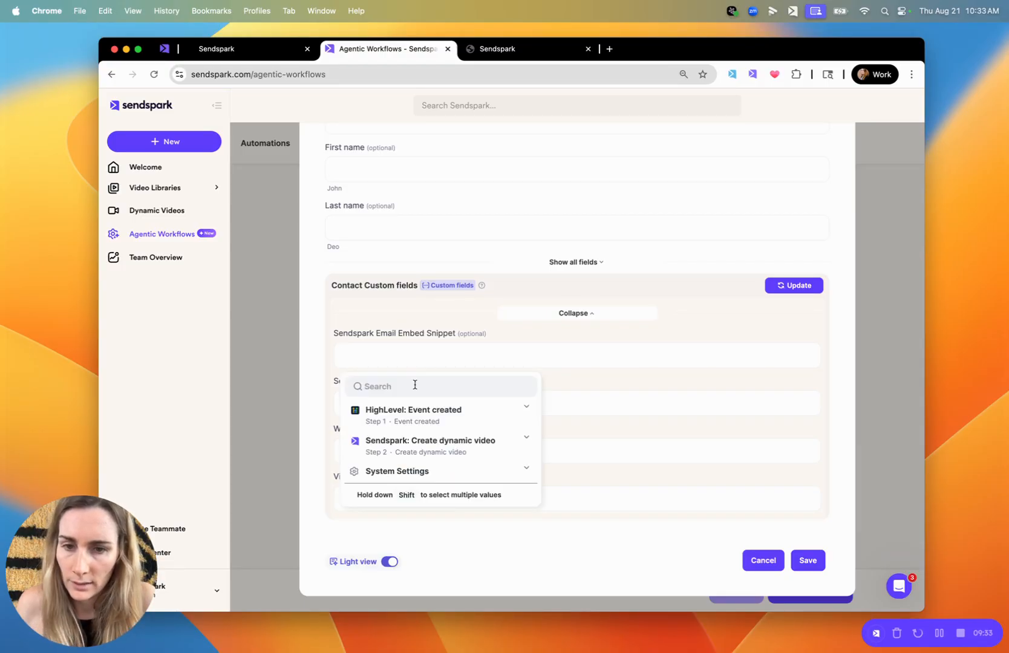
pyautogui.write('htm')
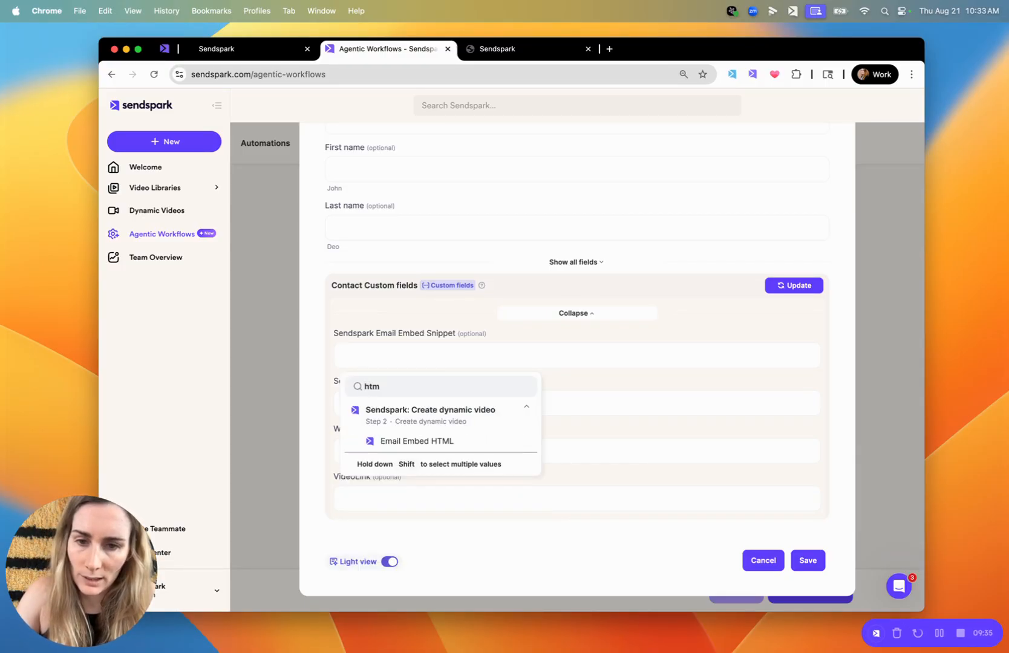
pyautogui.click(416, 440)
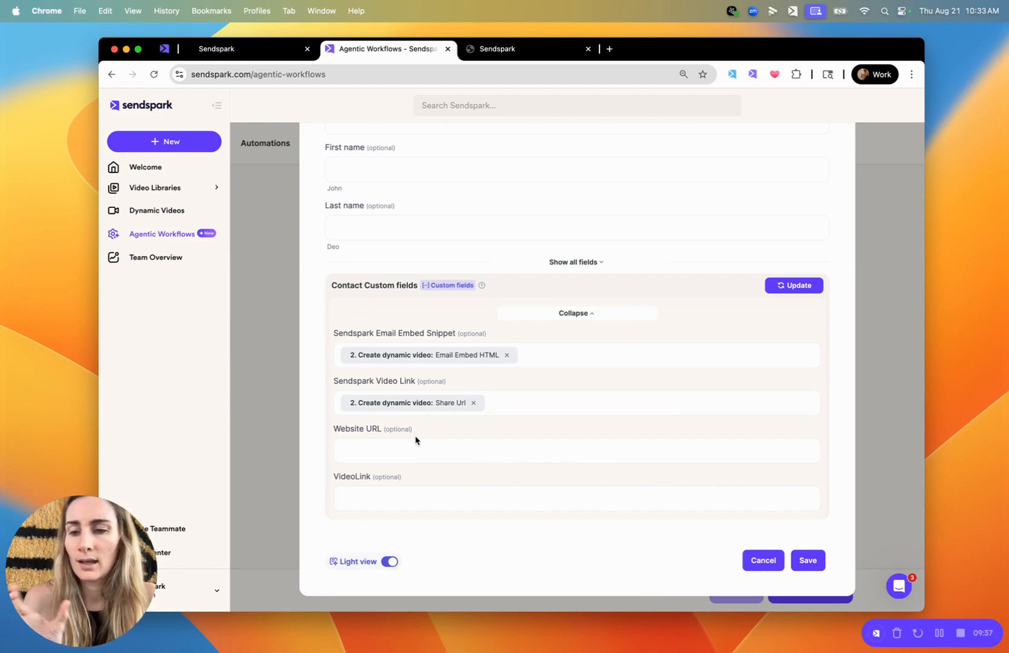
# Save the Update a Contact field settings, start the HighLevel Demo automation and open its results
pyautogui.click(808, 560)
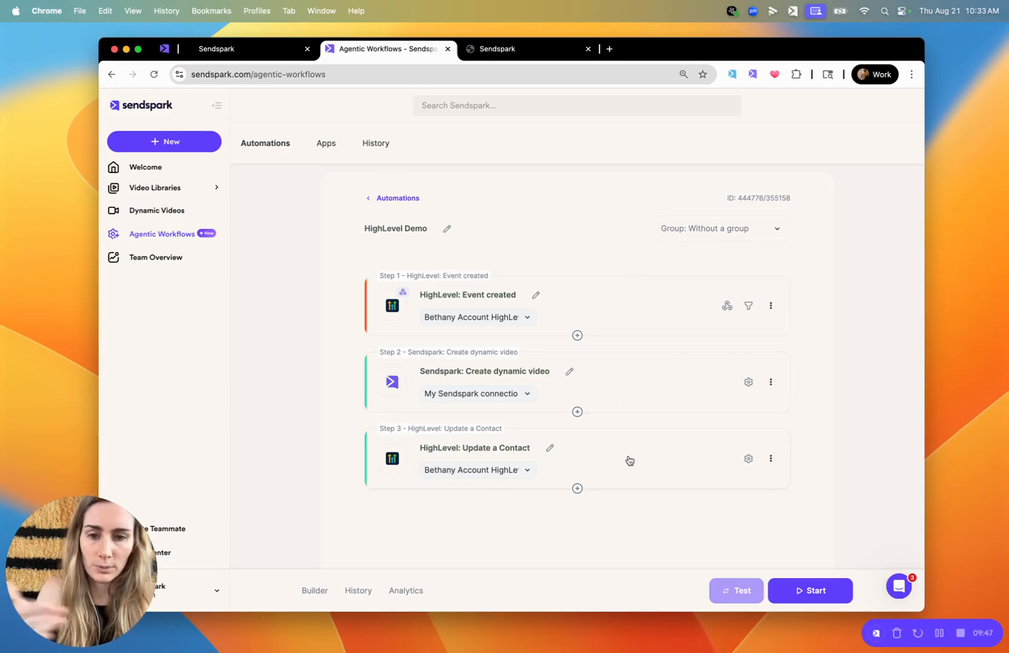
pyautogui.click(795, 595)
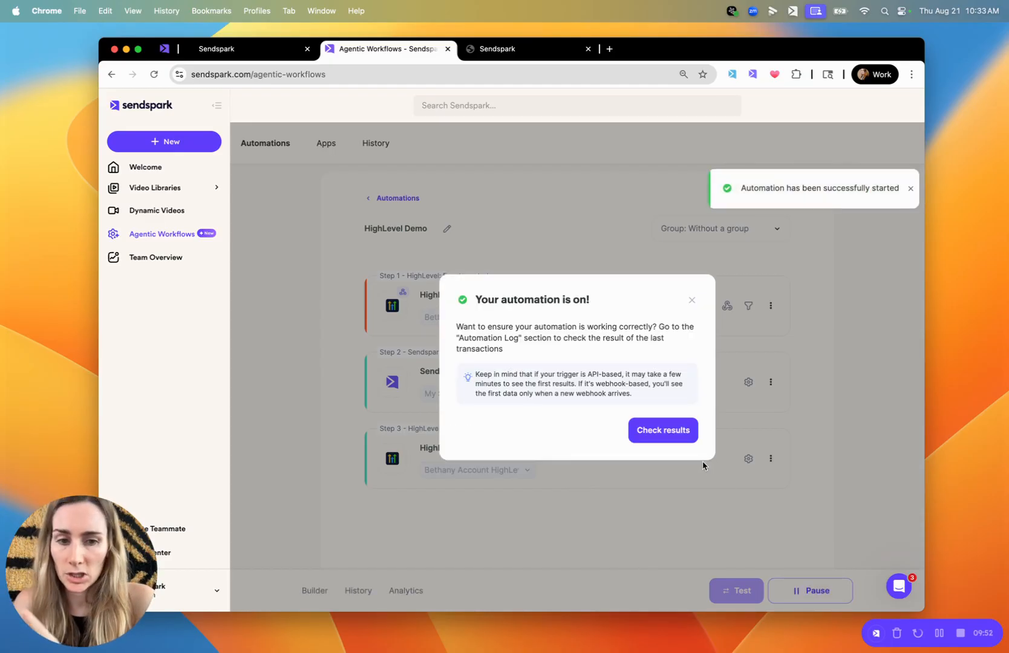
pyautogui.click(677, 442)
# Switch to the HighLevel Sendspark Demo Video workflow and add a Send Email action after the Custom Webhook
pyautogui.click(250, 48)
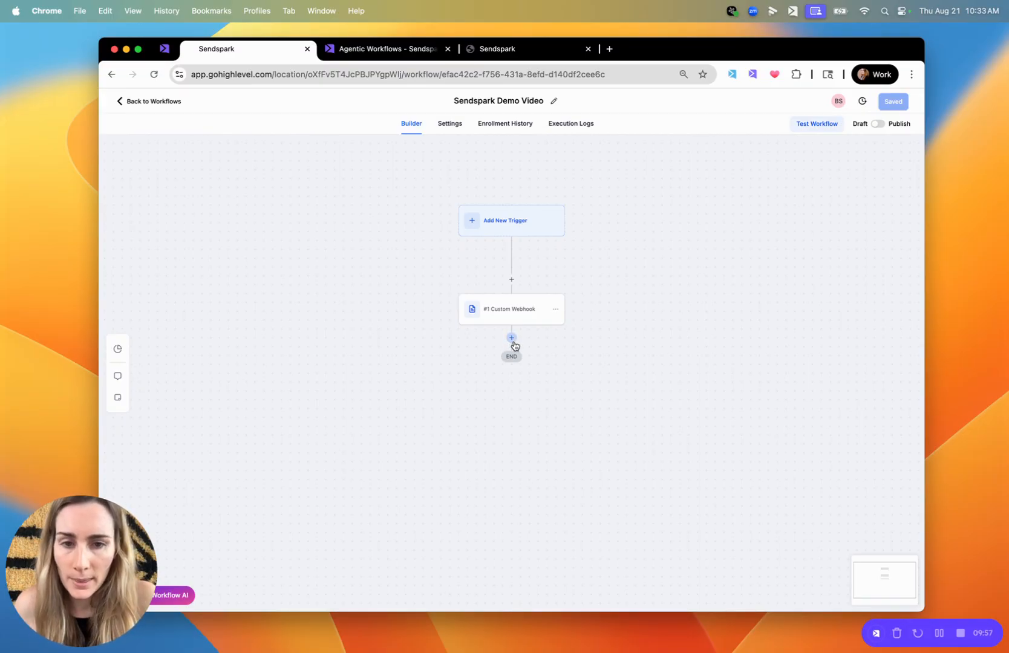
pyautogui.click(511, 339)
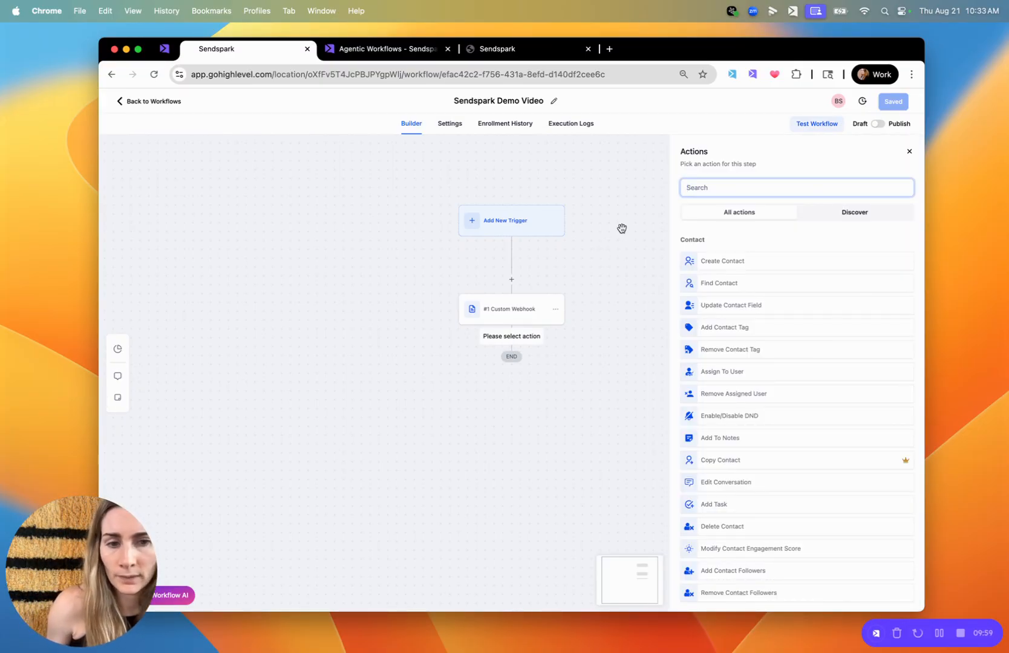
pyautogui.write('email')
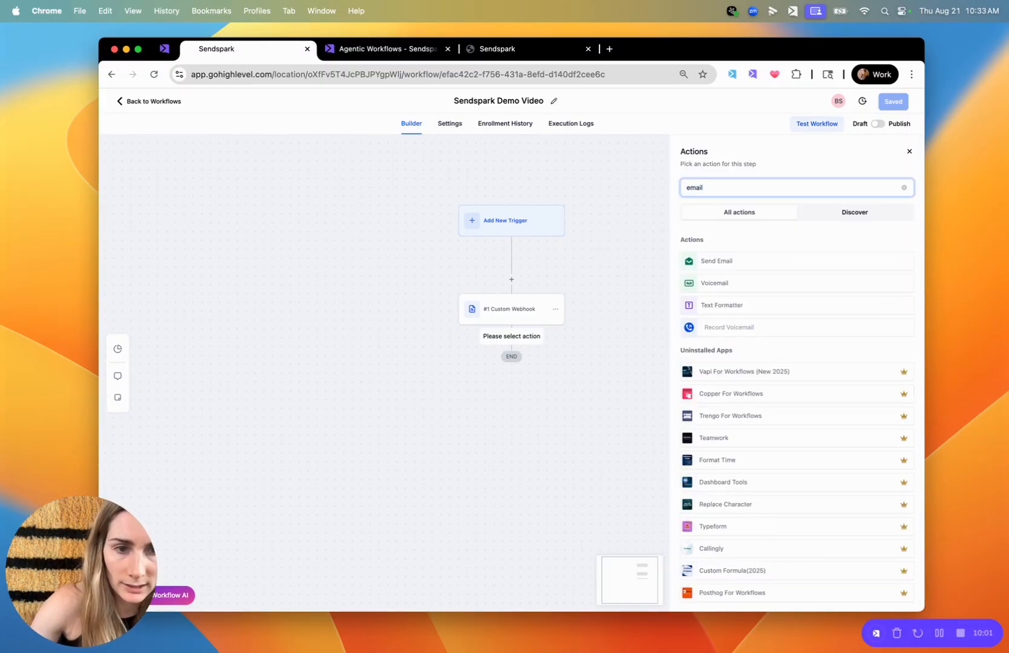
pyautogui.click(738, 263)
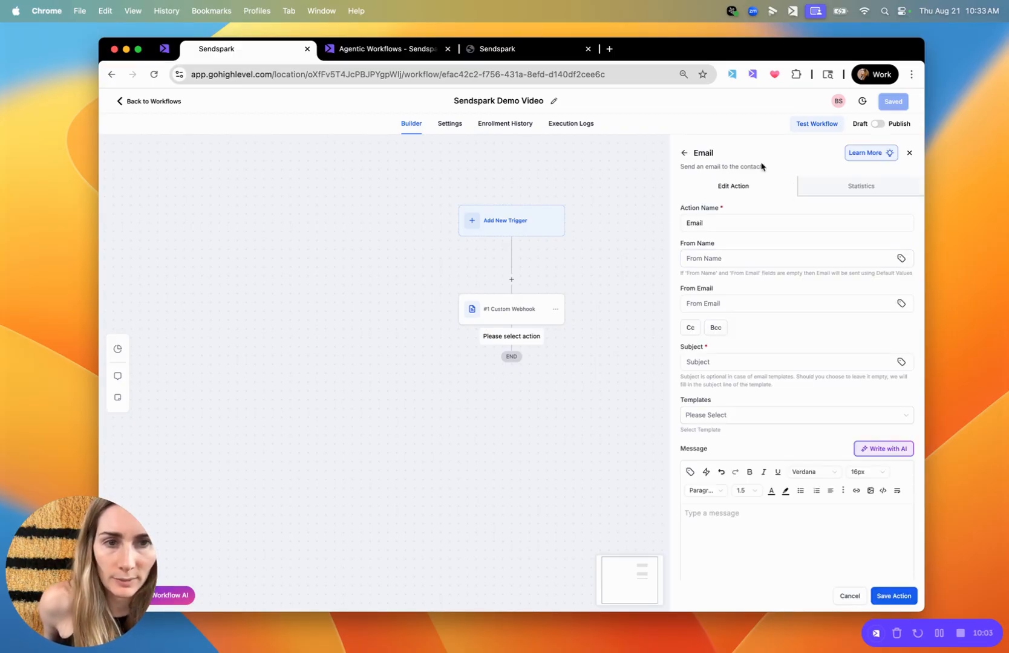
# Set the email's subject to "Sendspark Video"
pyautogui.click(715, 360)
pyautogui.write('Sendspark Vid')
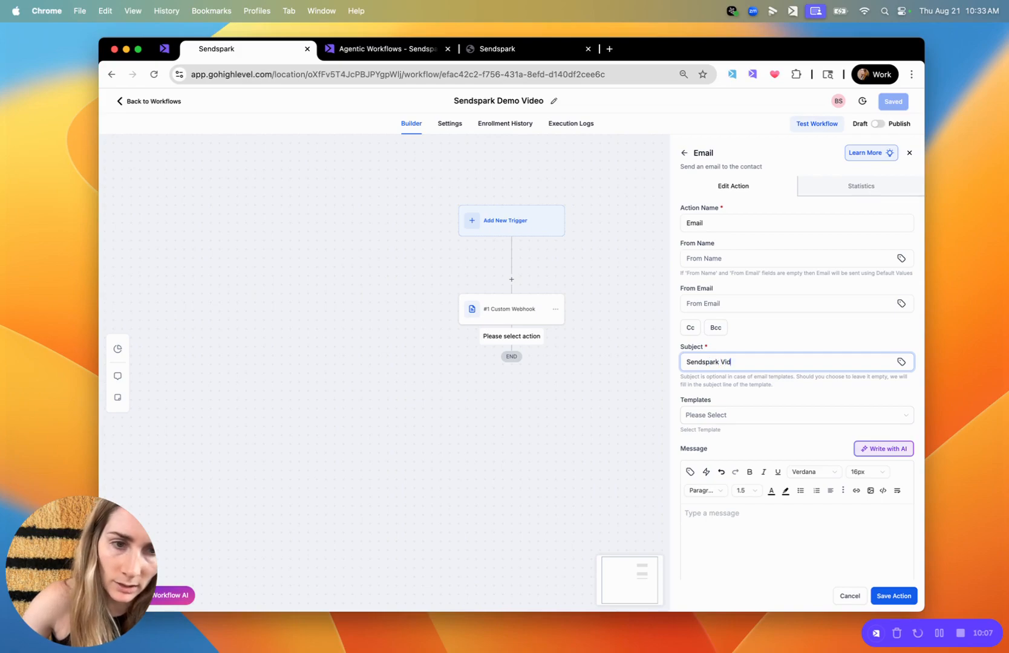
pyautogui.write('eo')
# Start the email message with the greeting "Hi", the contact's First Name merge field and a comma
pyautogui.scroll(-1, 723, 417)
pyautogui.click(708, 445)
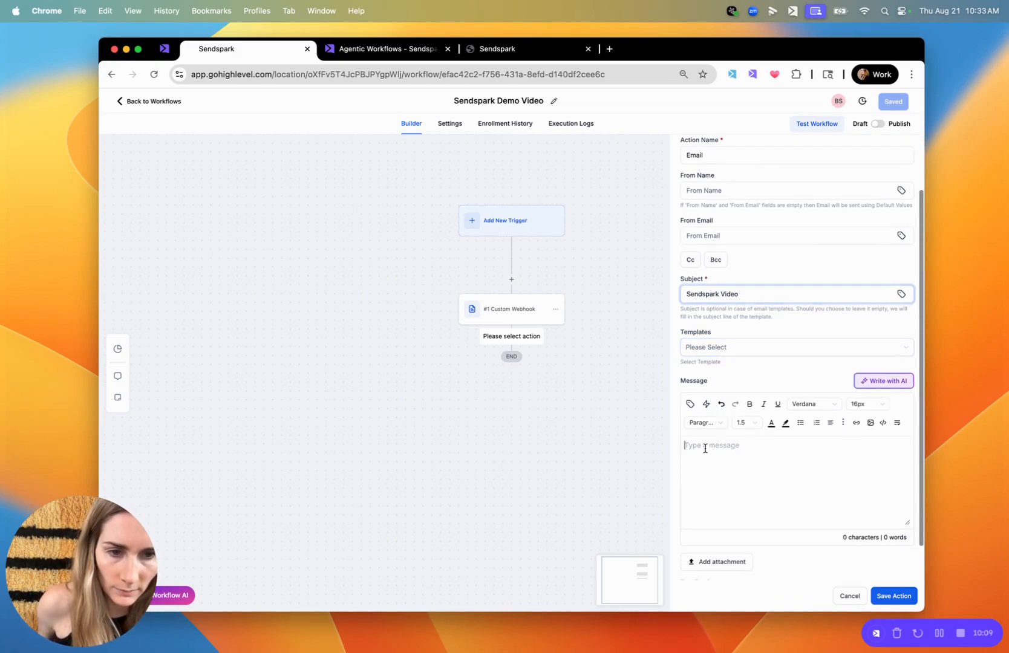
pyautogui.write('Hi')
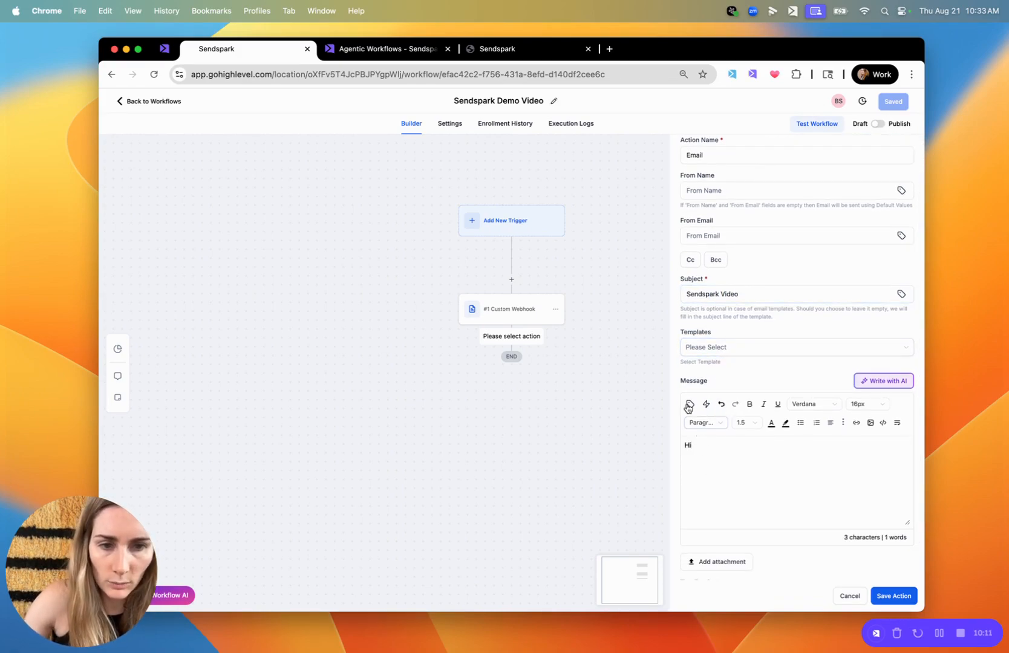
pyautogui.click(689, 408)
pyautogui.click(681, 200)
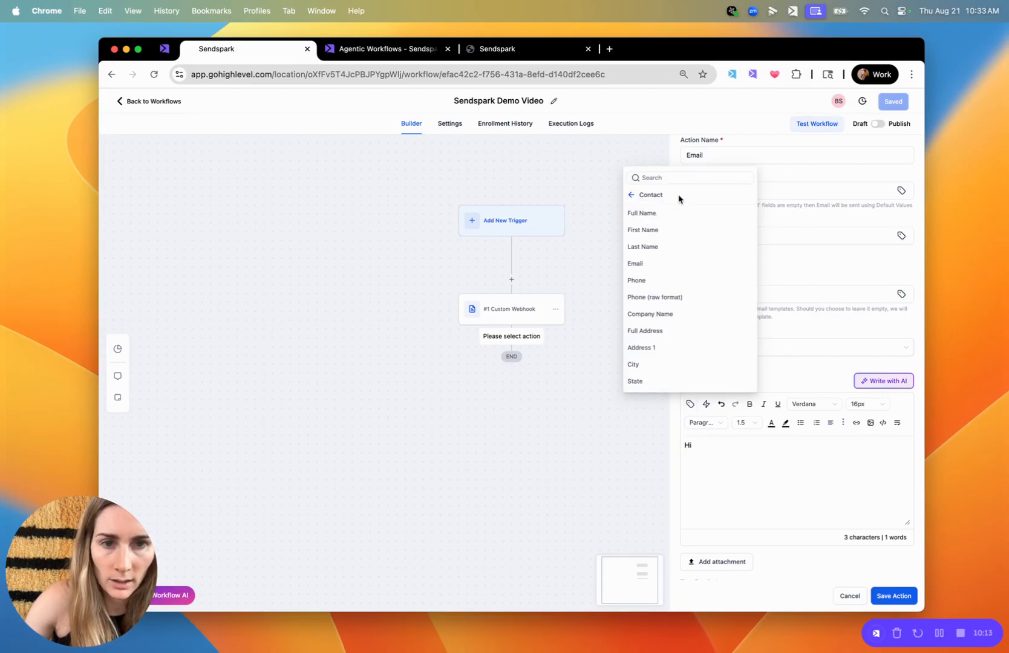
pyautogui.click(651, 229)
pyautogui.write(', ')
pyautogui.write("Her'e")
# Add the line "Here's your video -" below the greeting in the email message
pyautogui.press('BackSpace')
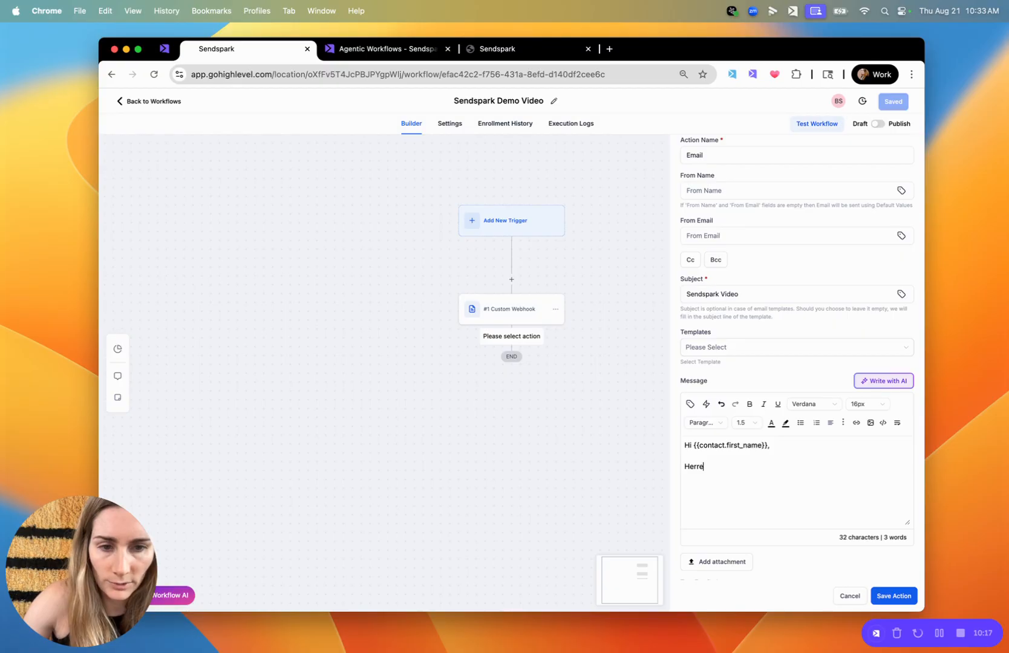
pyautogui.press('BackSpace')
pyautogui.press('BackSpace')
pyautogui.write("e's your video -")
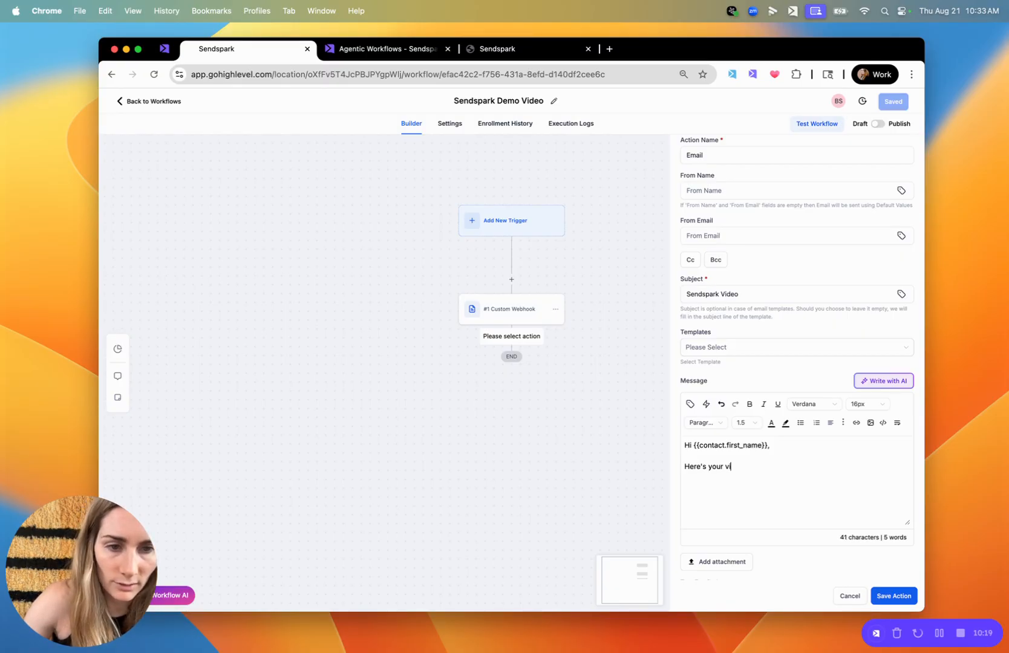
# Look for the Sendspark embed field among the message's merge fields, searching "htm" and "sendspark" and checking the contact's custom fields
pyautogui.click(690, 404)
pyautogui.click(660, 177)
pyautogui.write('htm')
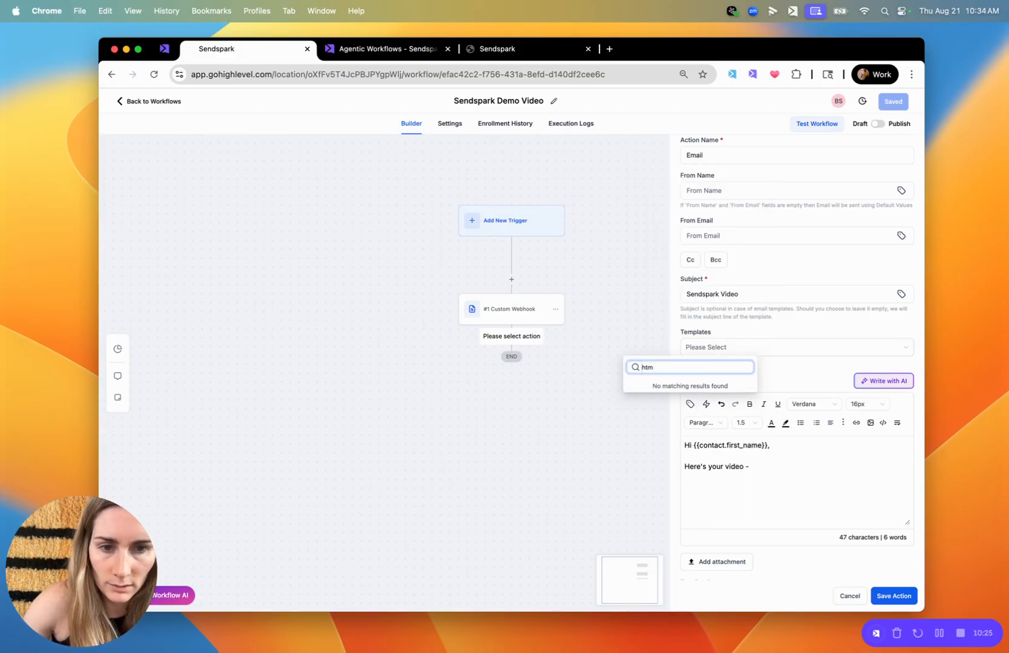
pyautogui.write('sendspark')
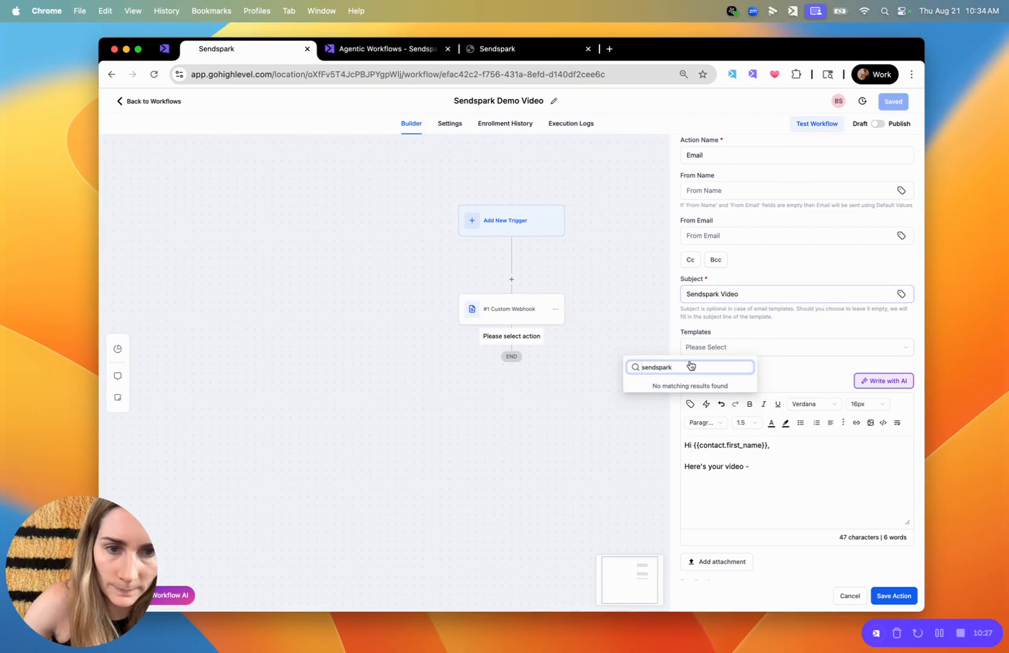
pyautogui.press('super+a')
pyautogui.press('BackSpace')
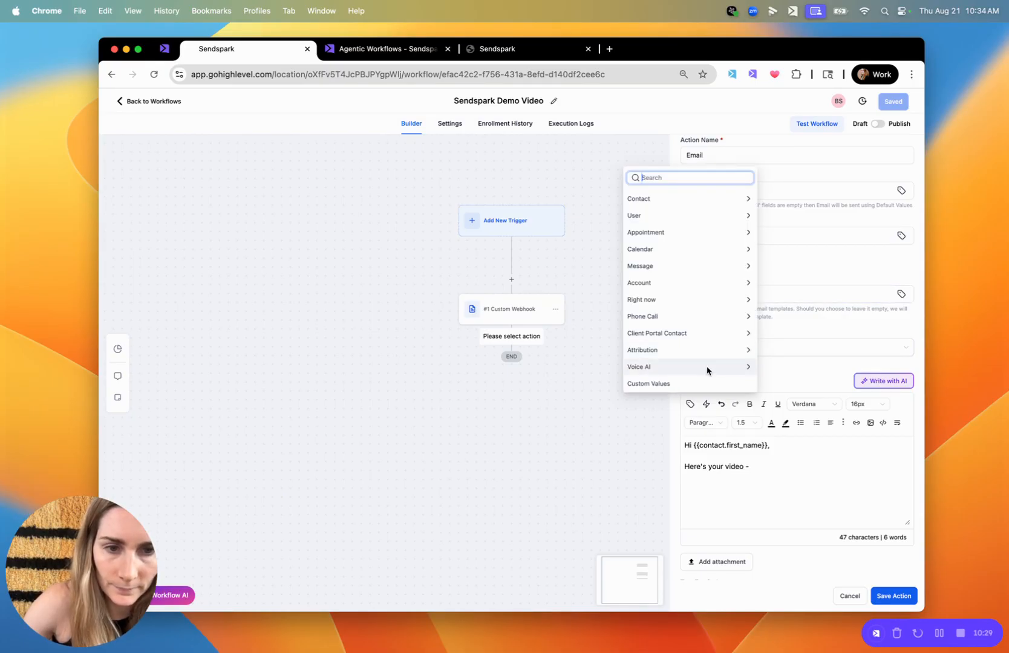
pyautogui.click(664, 198)
pyautogui.scroll(-5, 687, 322)
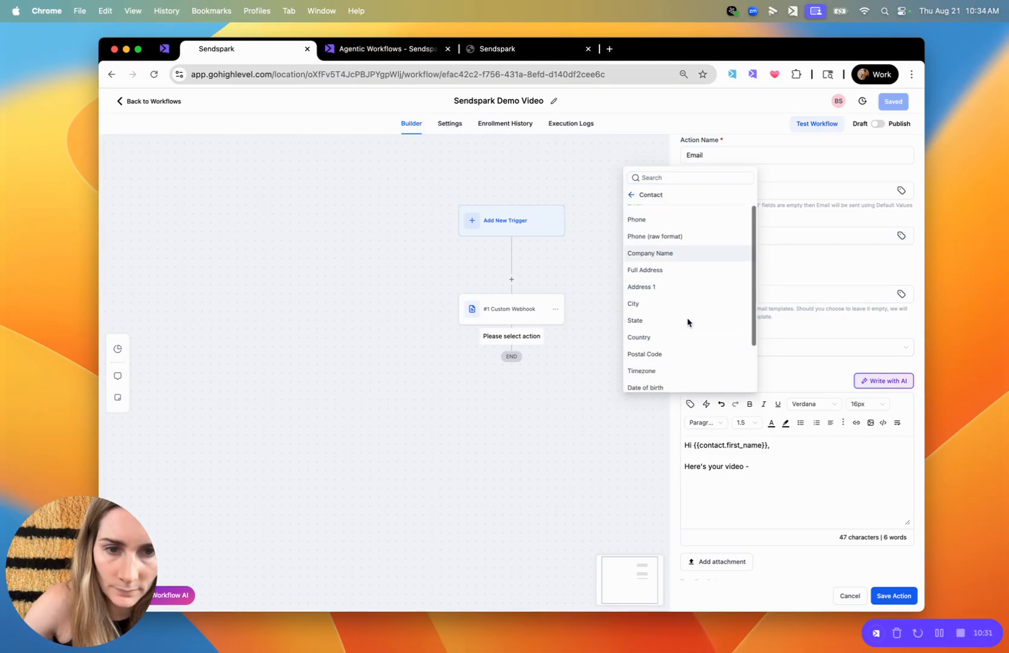
pyautogui.click(671, 382)
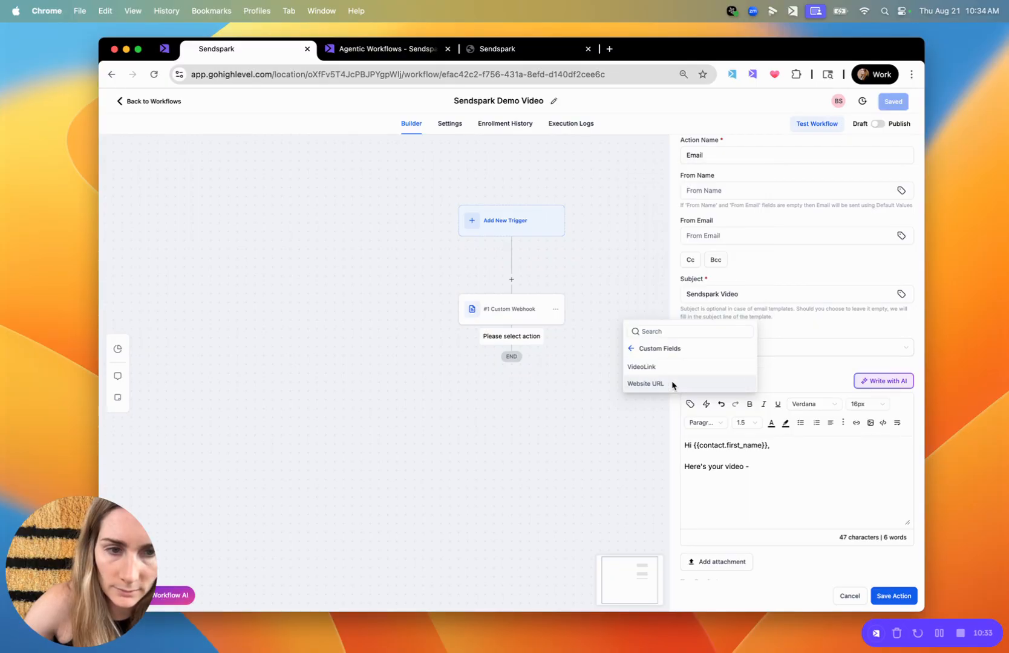
pyautogui.click(763, 474)
# Save the Email action and the workflow, and reload the workflow page
pyautogui.click(894, 596)
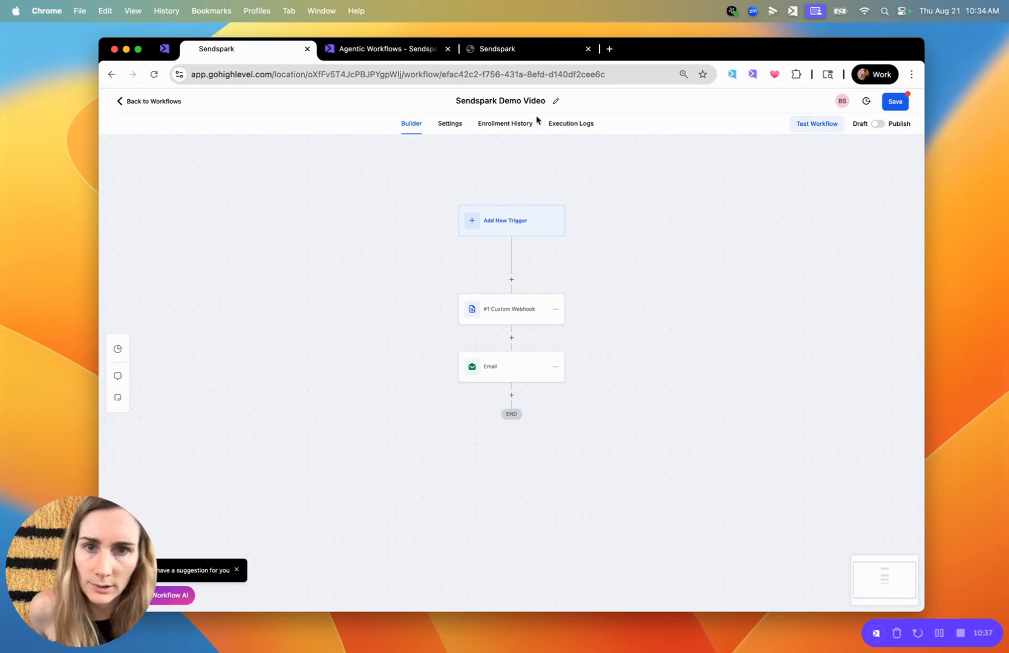
pyautogui.click(516, 72)
pyautogui.press('Return')
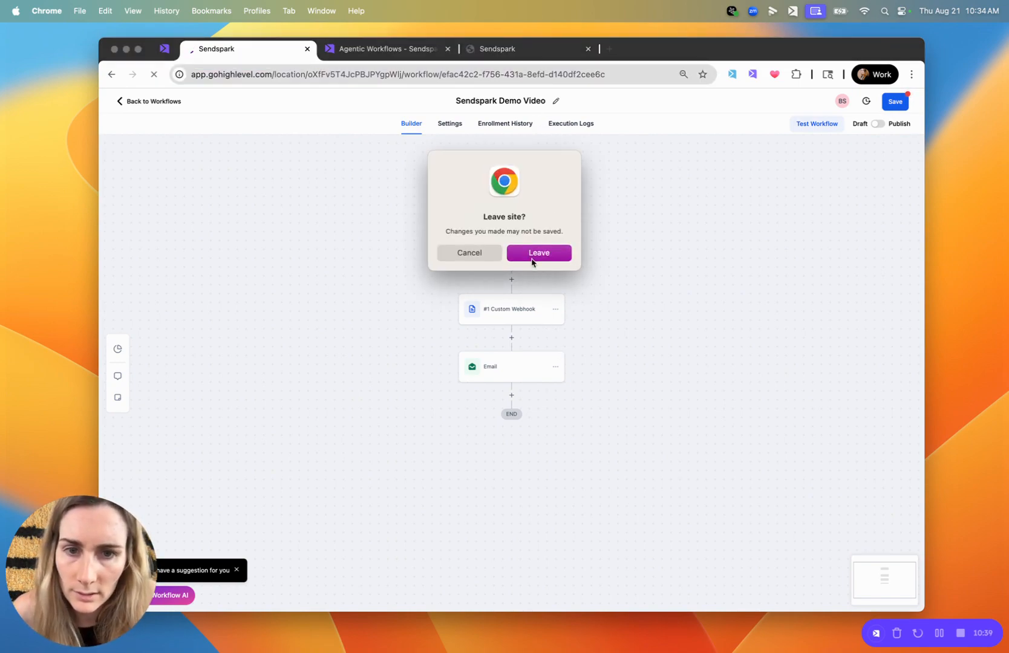
pyautogui.click(475, 254)
pyautogui.click(896, 101)
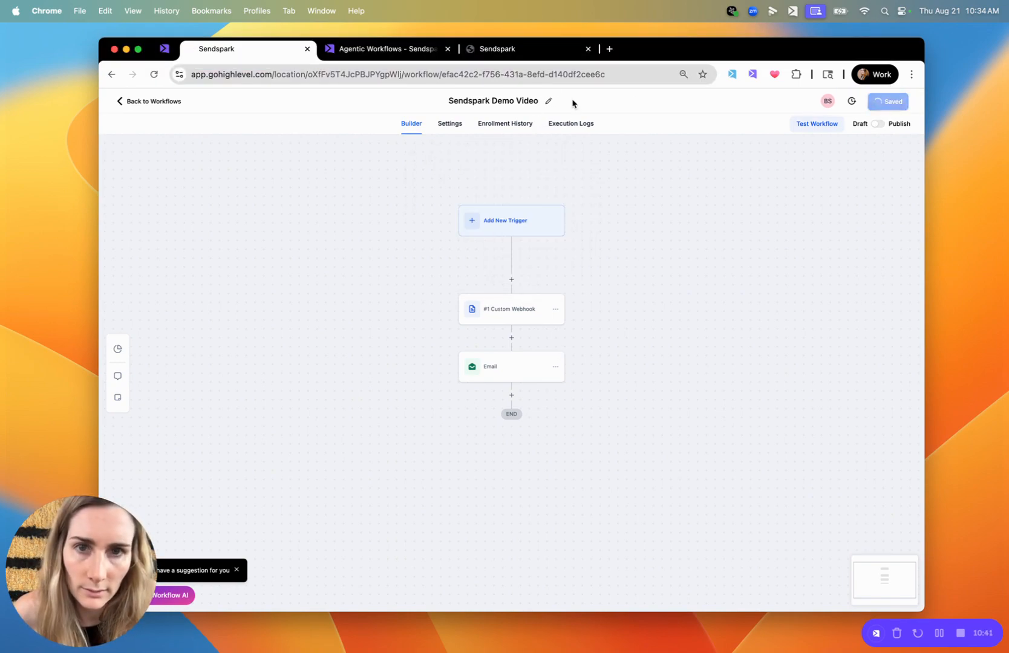
pyautogui.click(509, 75)
pyautogui.press('Return')
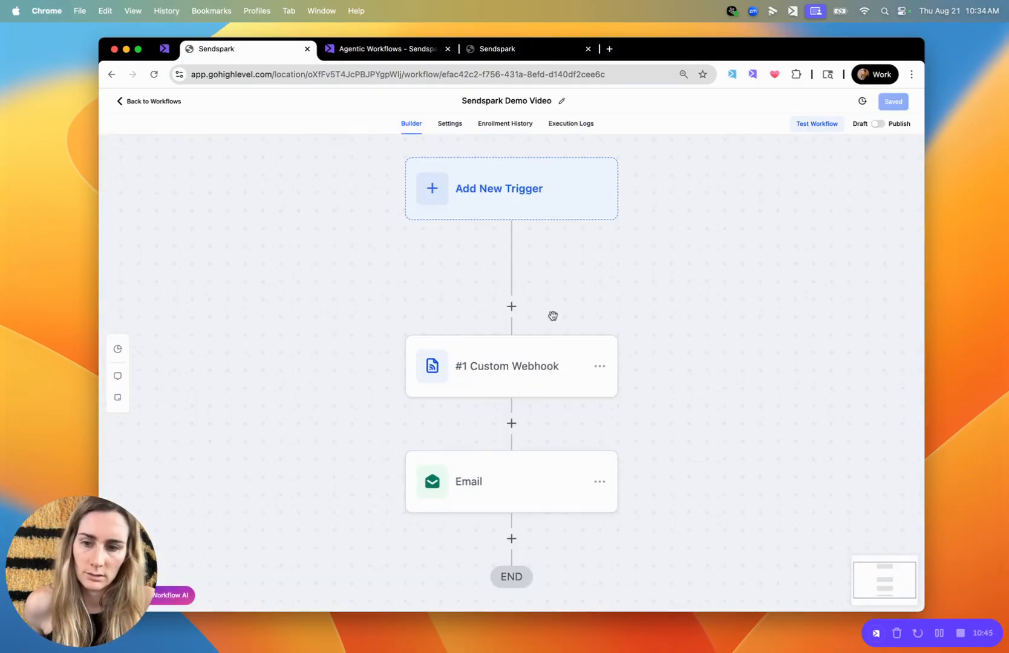
# Reopen the Email action and insert the contact's Sendspark Email Embed Snippet custom field below "Here's your video -"
pyautogui.click(491, 369)
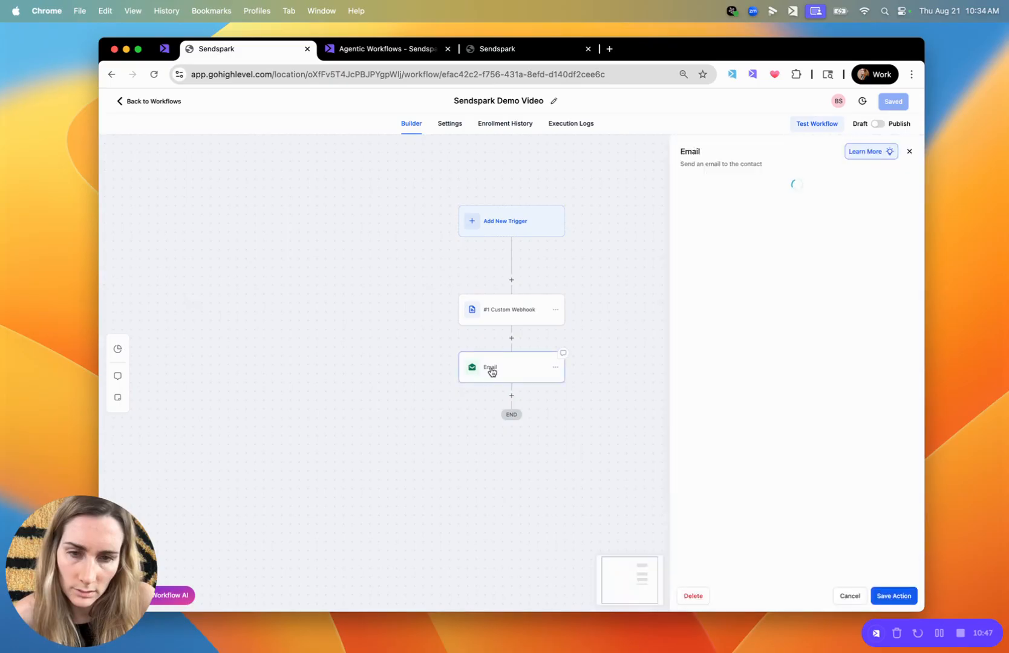
pyautogui.click(759, 528)
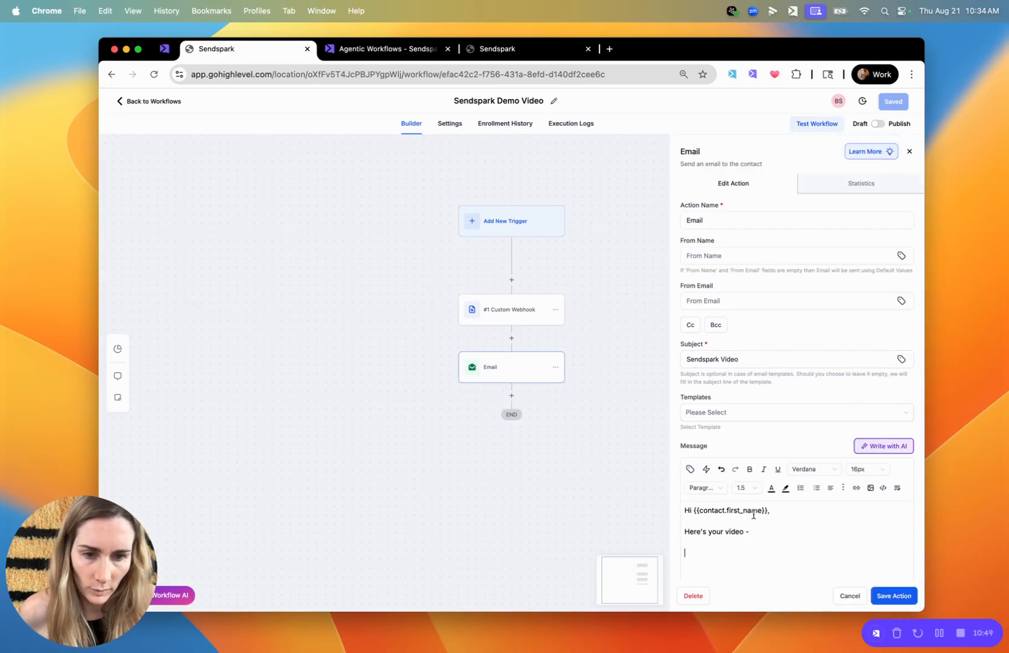
pyautogui.click(690, 470)
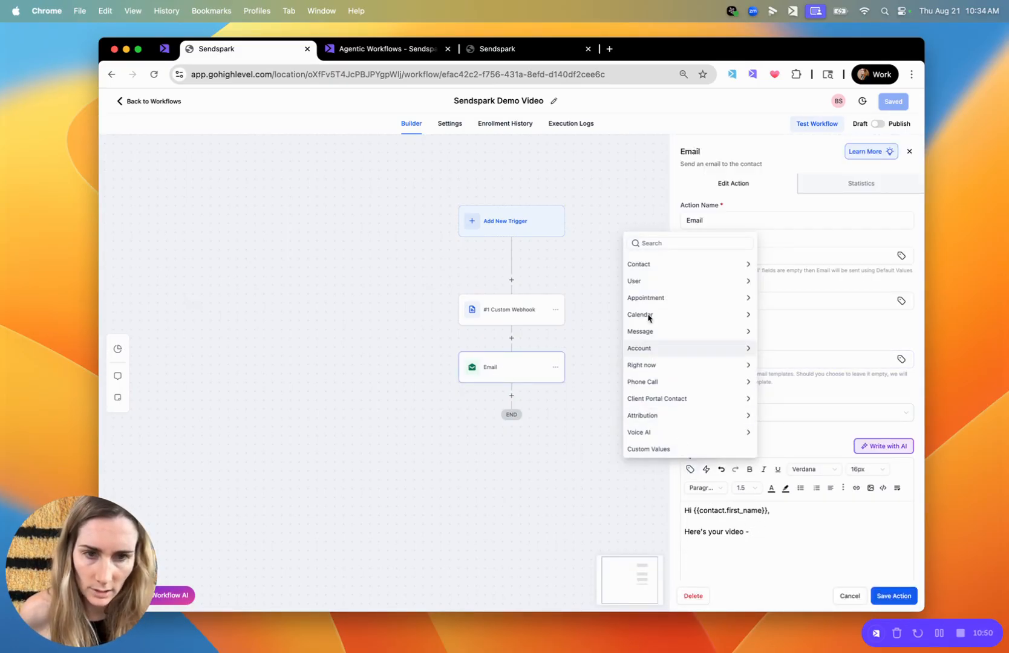
pyautogui.click(656, 264)
pyautogui.scroll(-5, 660, 360)
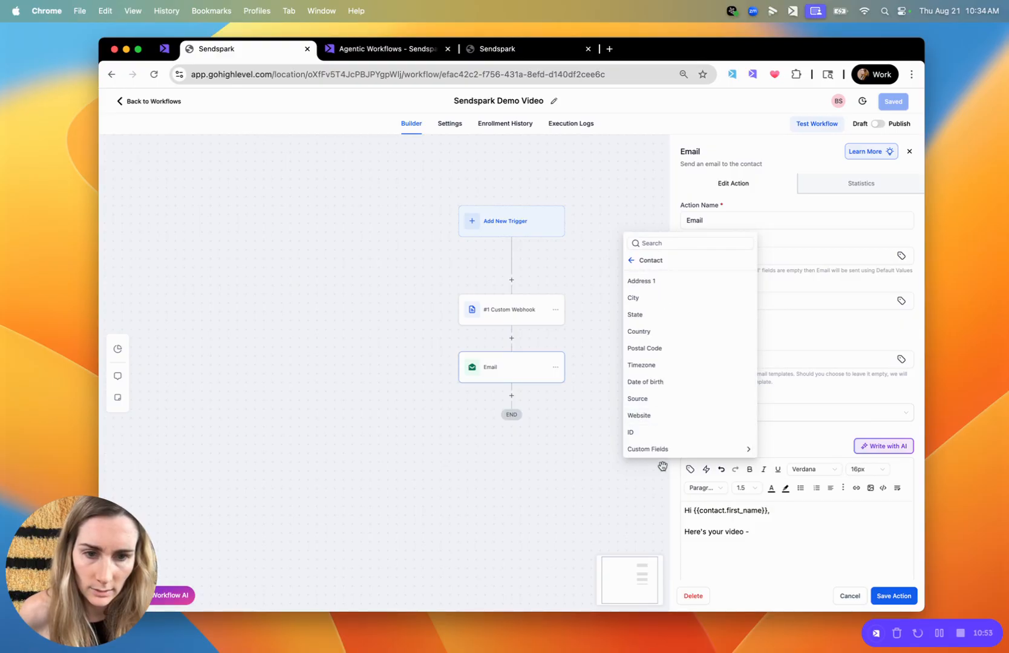
pyautogui.click(656, 449)
pyautogui.click(687, 400)
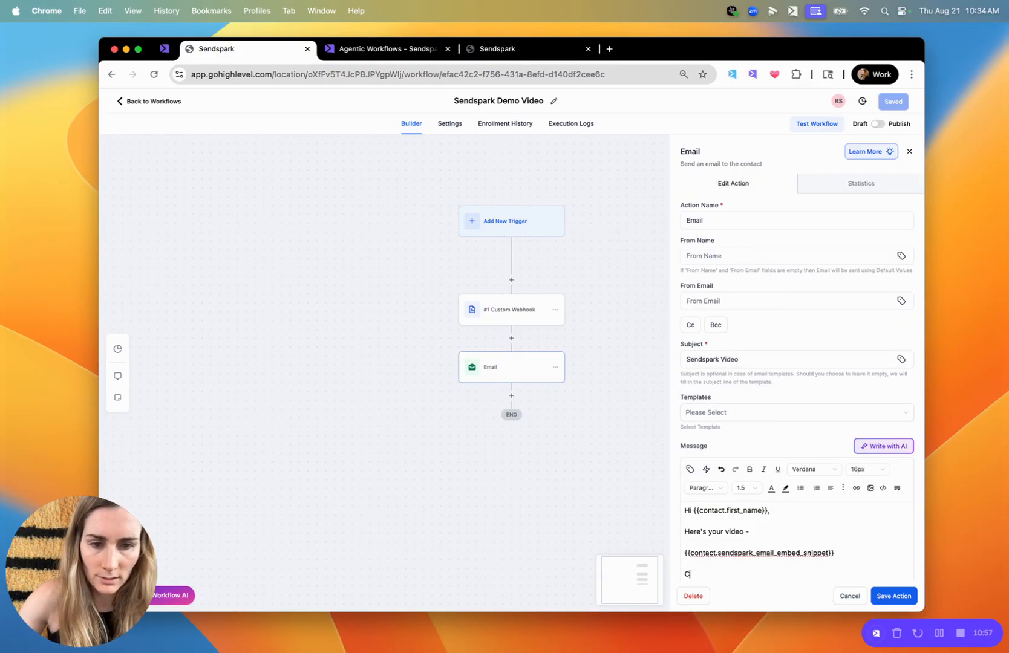
# End the email message with "Cheers," and the sender's first name, and save the Email action
pyautogui.hotkey('shift', 'Return')
pyautogui.write('Bethany')
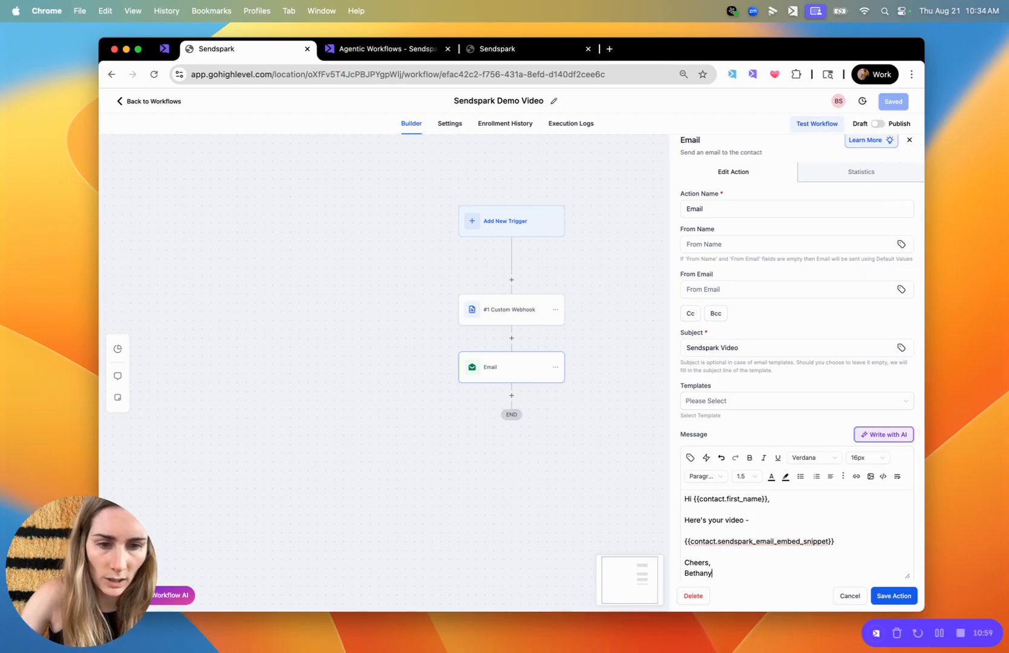
pyautogui.click(889, 598)
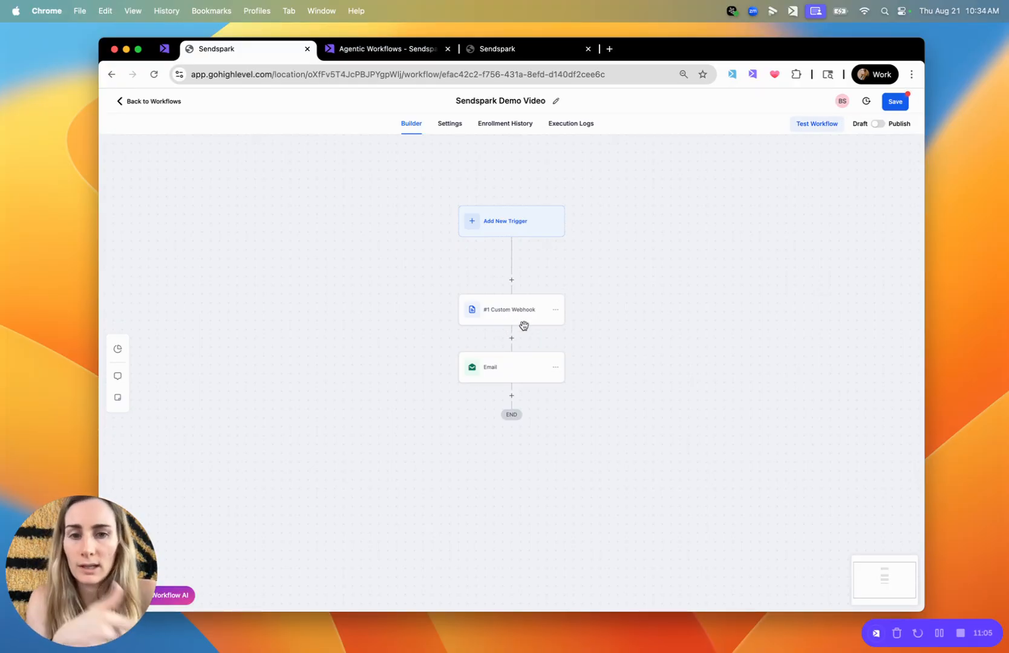
# Add a Wait action with a 15-minute time delay between the Custom Webhook and the Email, and save it
pyautogui.click(512, 338)
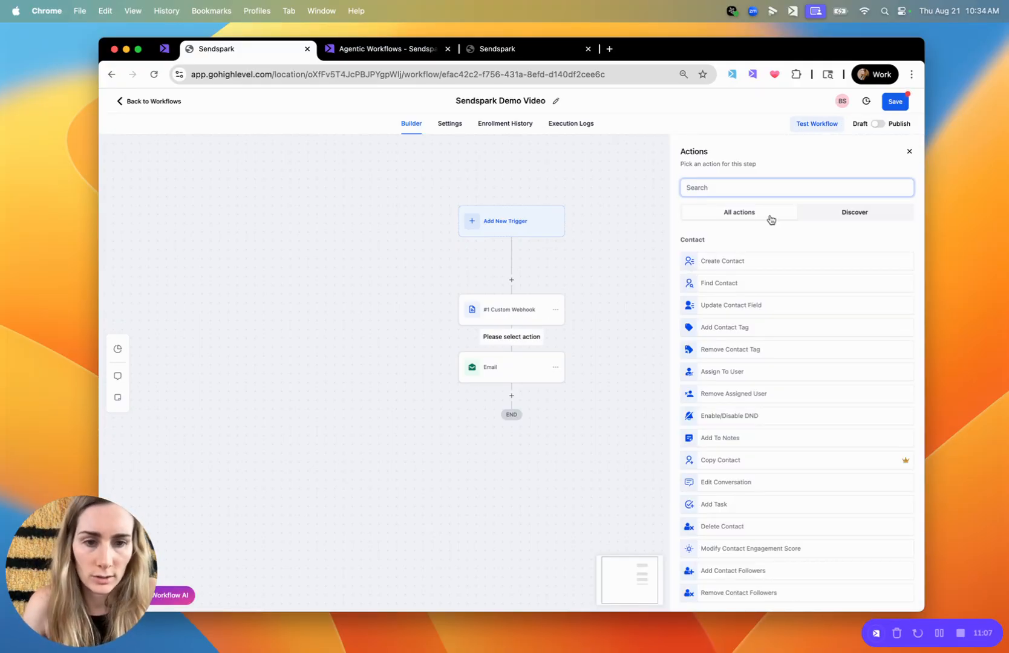
pyautogui.write('delay')
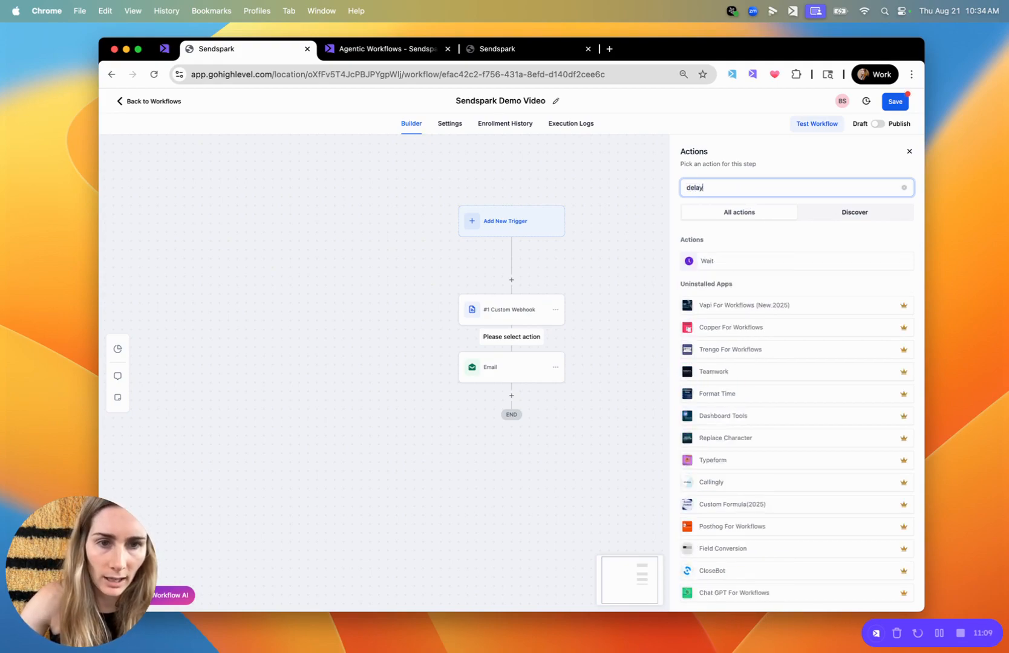
pyautogui.click(737, 265)
pyautogui.click(560, 285)
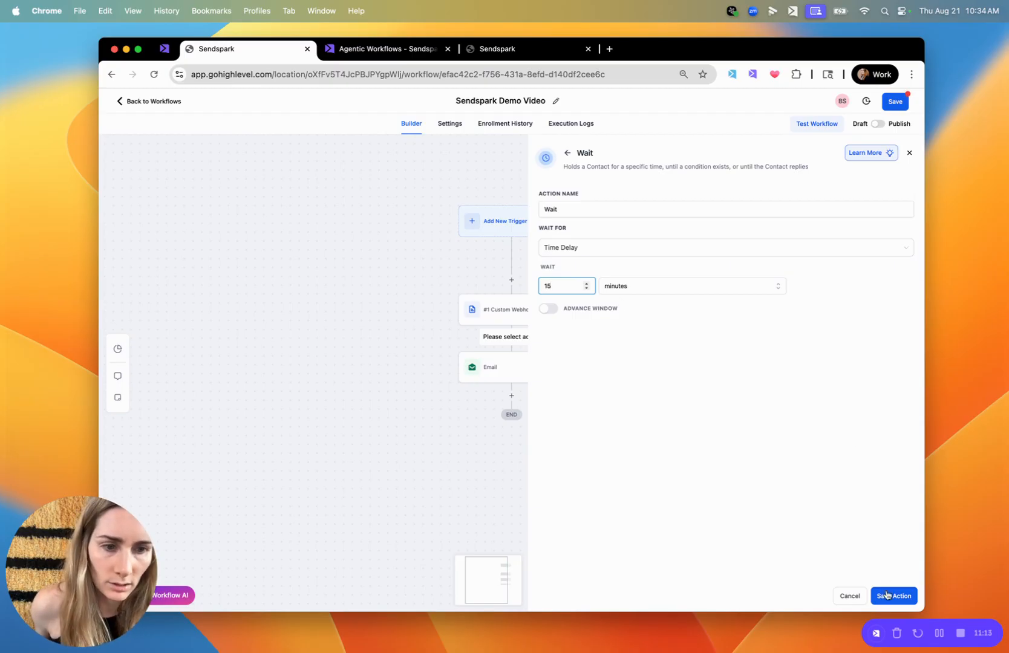
pyautogui.click(888, 596)
# Add a Send SMS action after the Email action
pyautogui.click(511, 453)
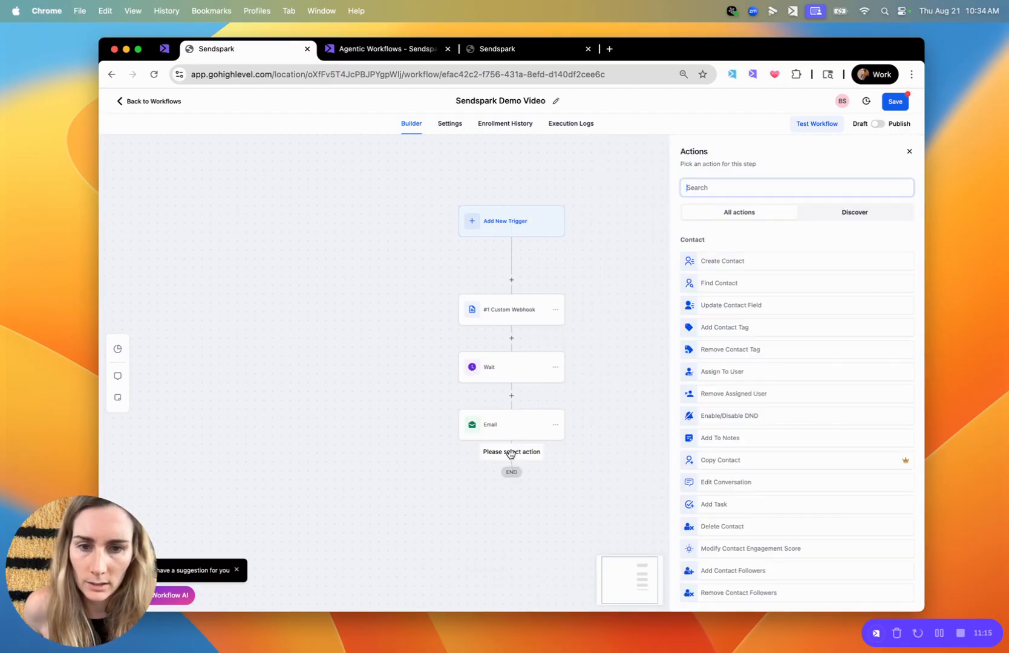
pyautogui.write('sms')
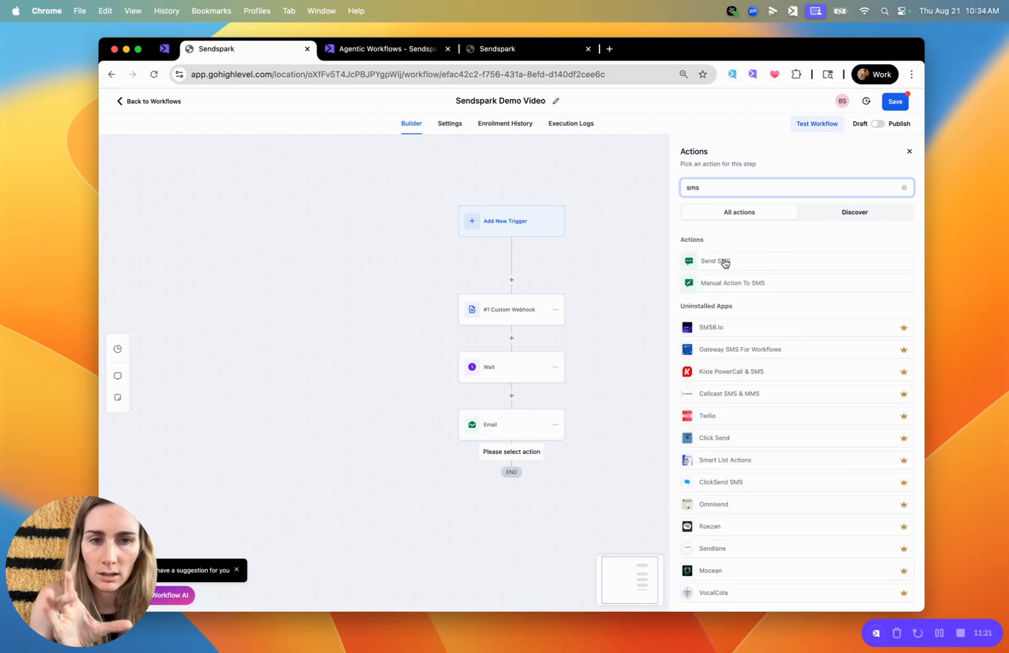
pyautogui.click(724, 262)
# Write the SMS message "Hey {{contact.first_name}}, here's a video -" using the contact's First Name merge field
pyautogui.click(712, 329)
pyautogui.write('H')
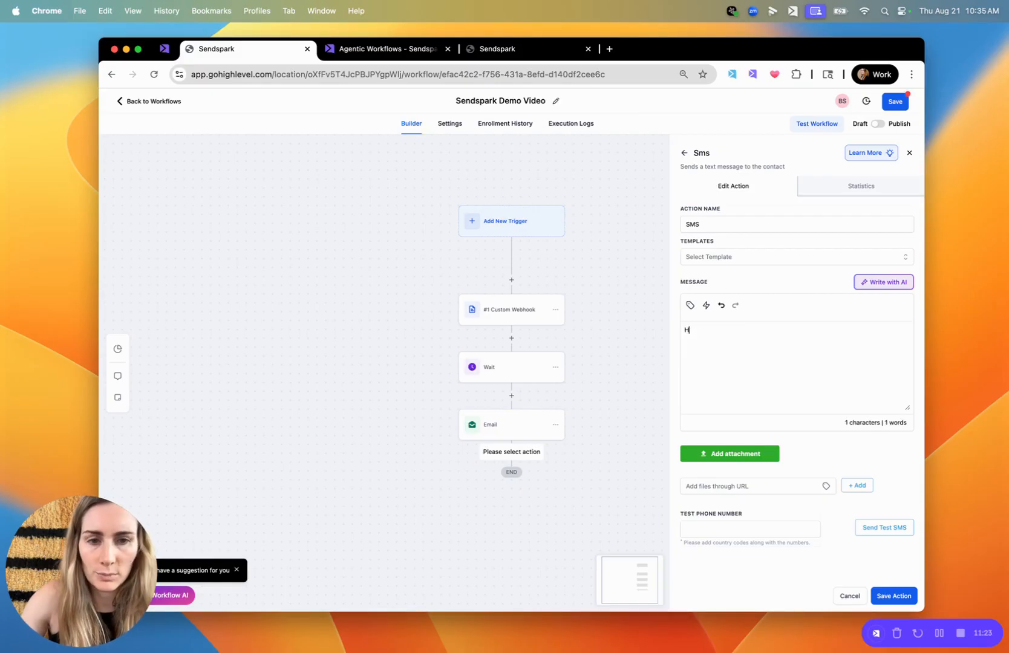
pyautogui.write('ey')
pyautogui.click(690, 305)
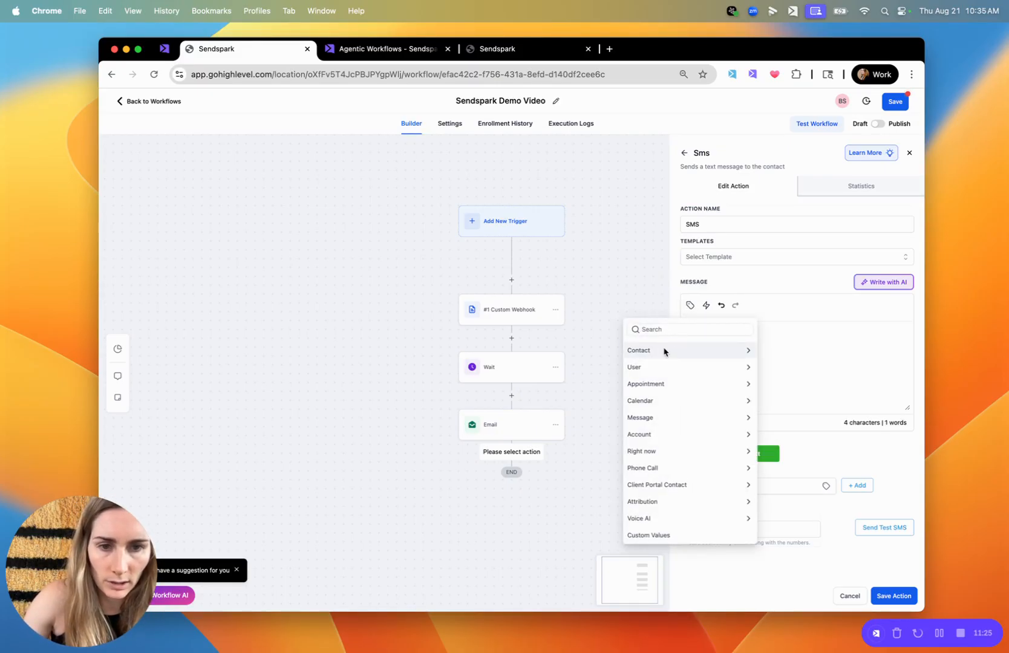
pyautogui.click(656, 329)
pyautogui.write('first')
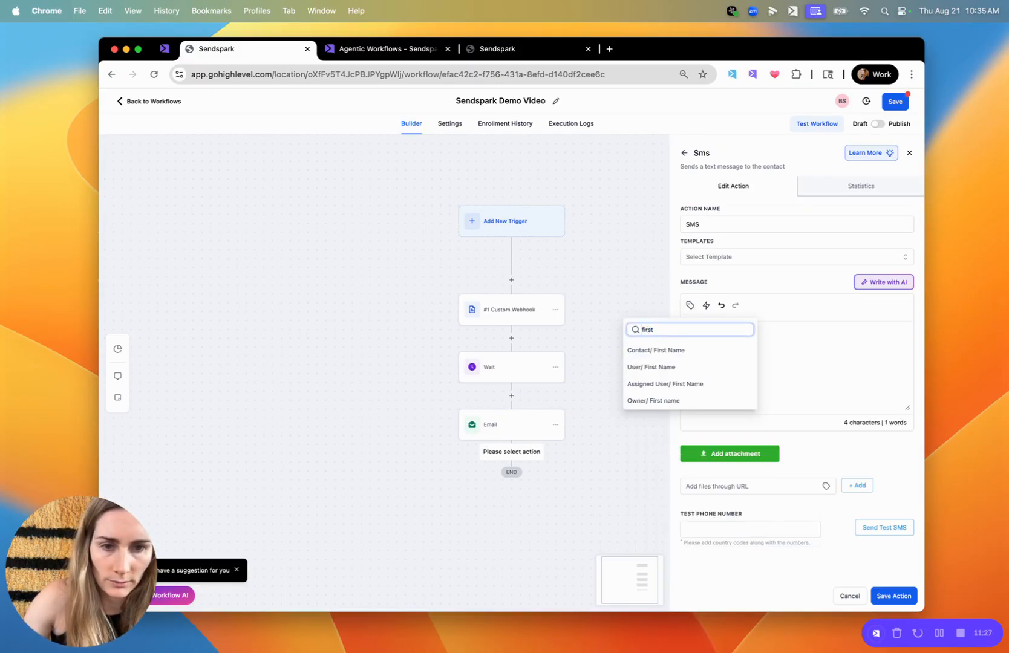
pyautogui.click(675, 355)
pyautogui.write(", here's a vdieo ")
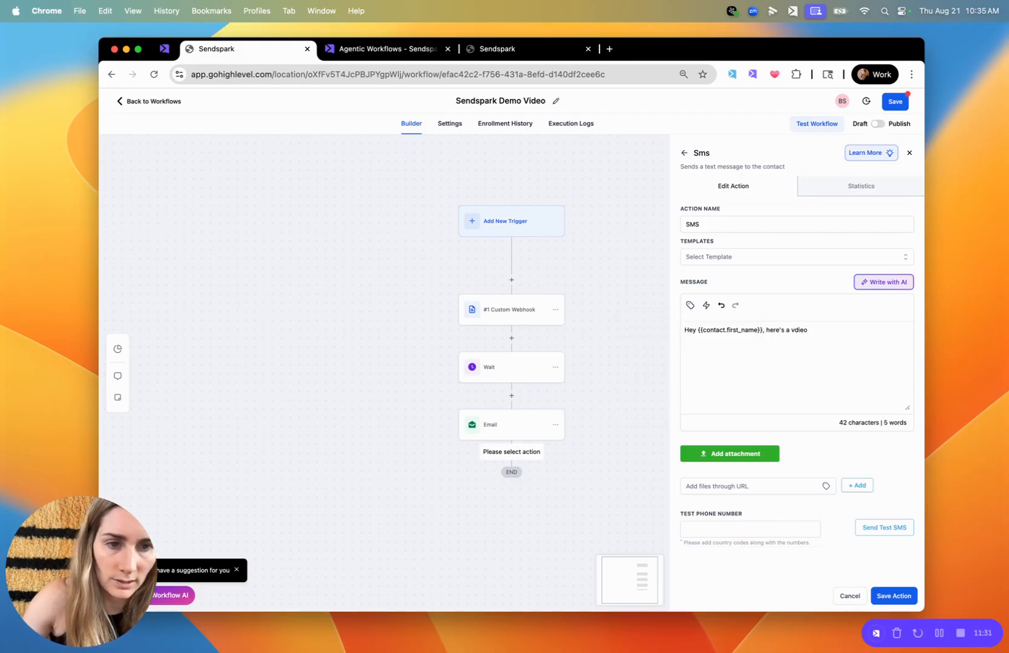
pyautogui.write('ideo')
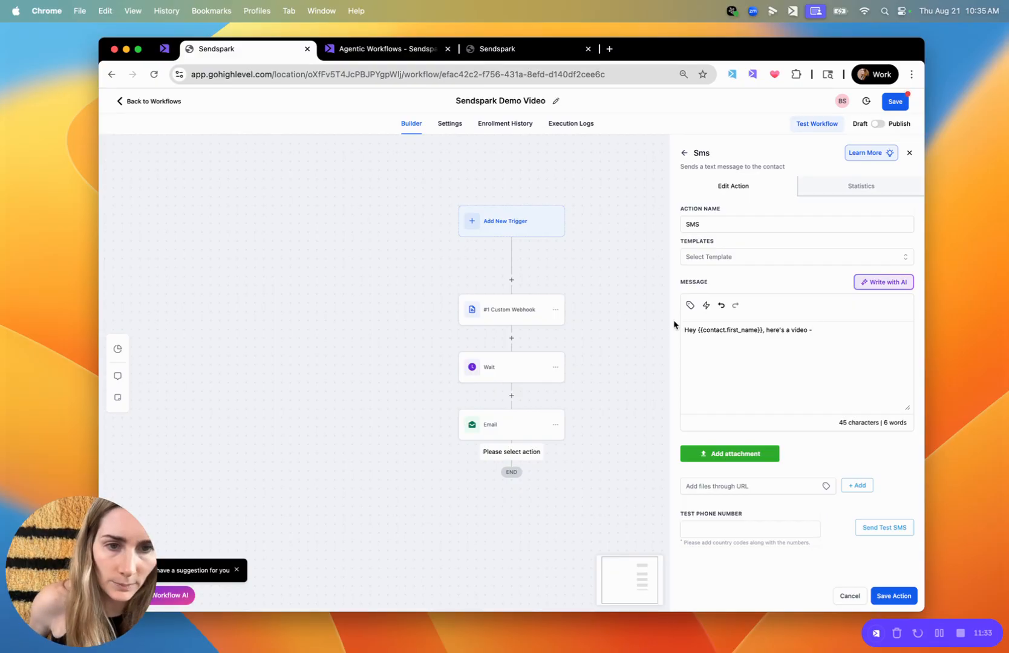
# Find the Sendspark Video Link custom field and insert it at the end of the SMS message
pyautogui.click(690, 305)
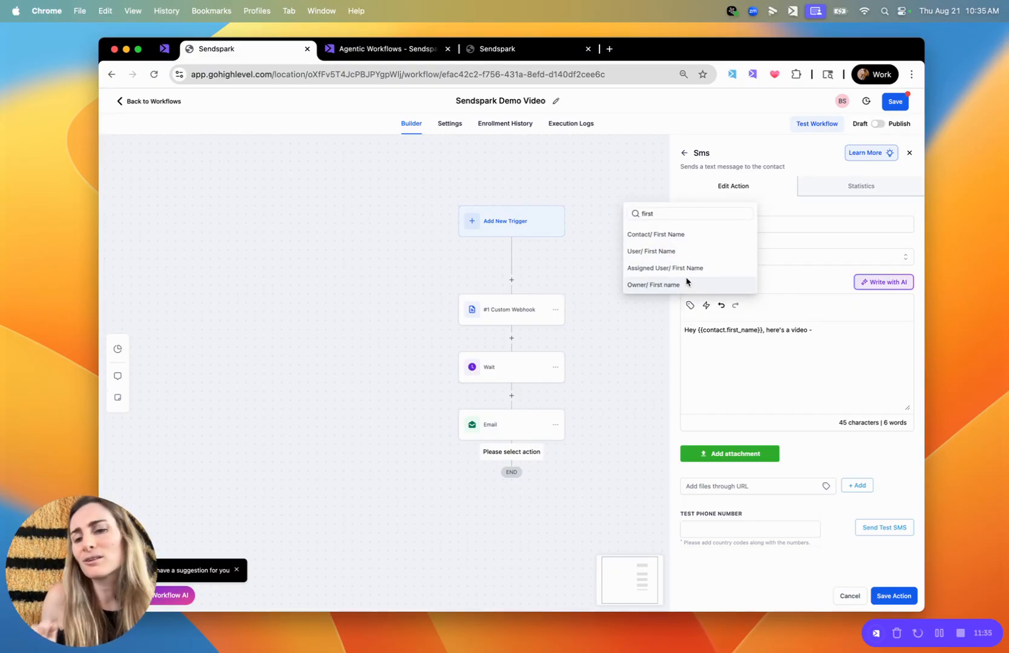
pyautogui.doubleClick(665, 214)
pyautogui.write('video')
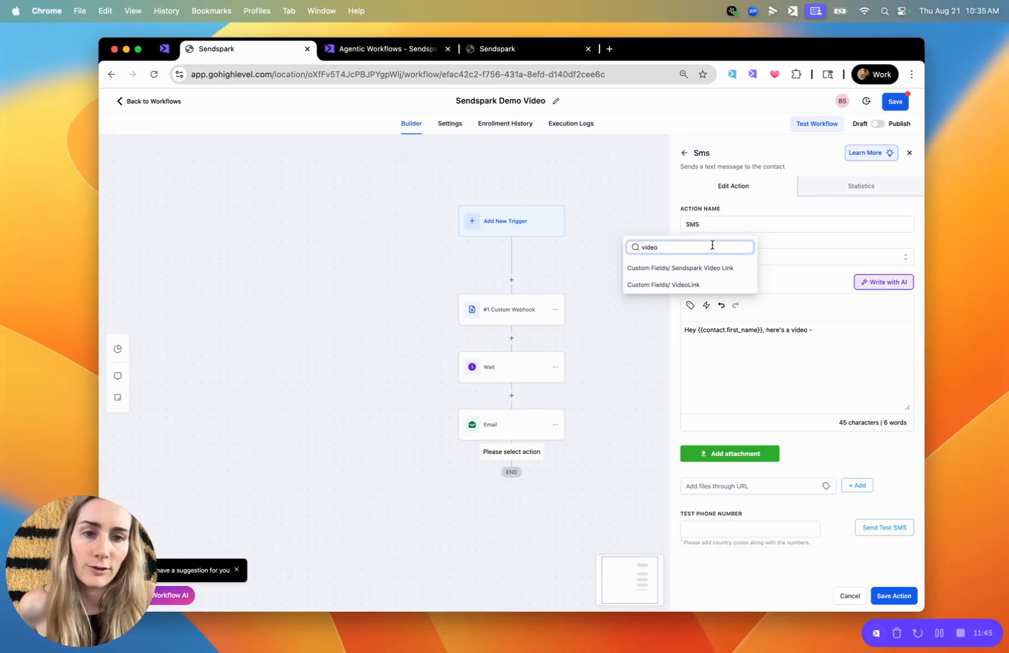
pyautogui.click(725, 268)
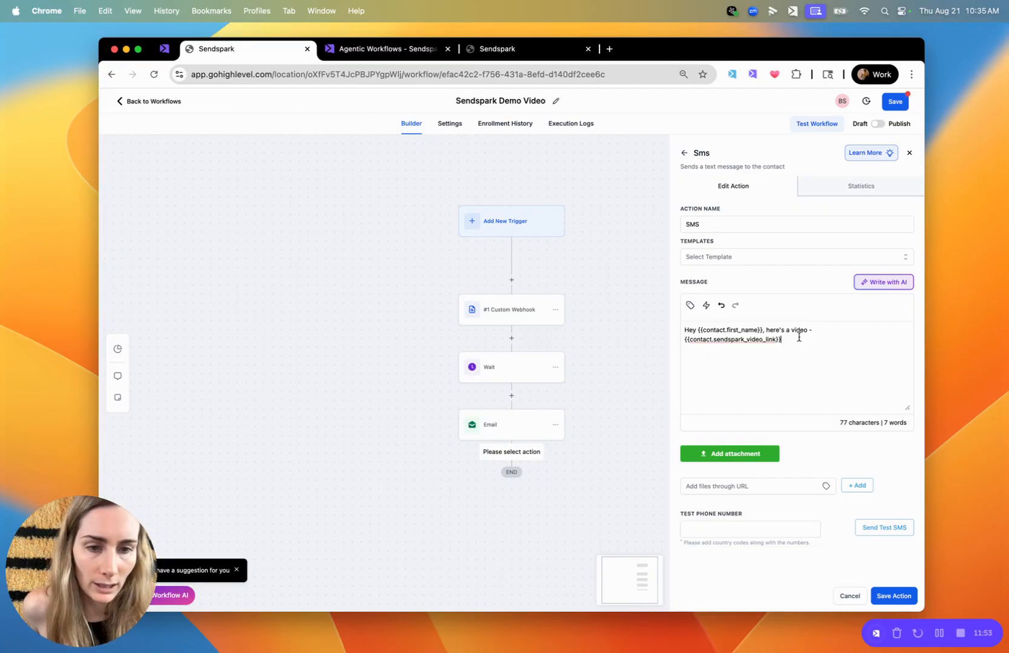
# Save the SMS action and select the first listed contact for a test of the workflow
pyautogui.click(895, 596)
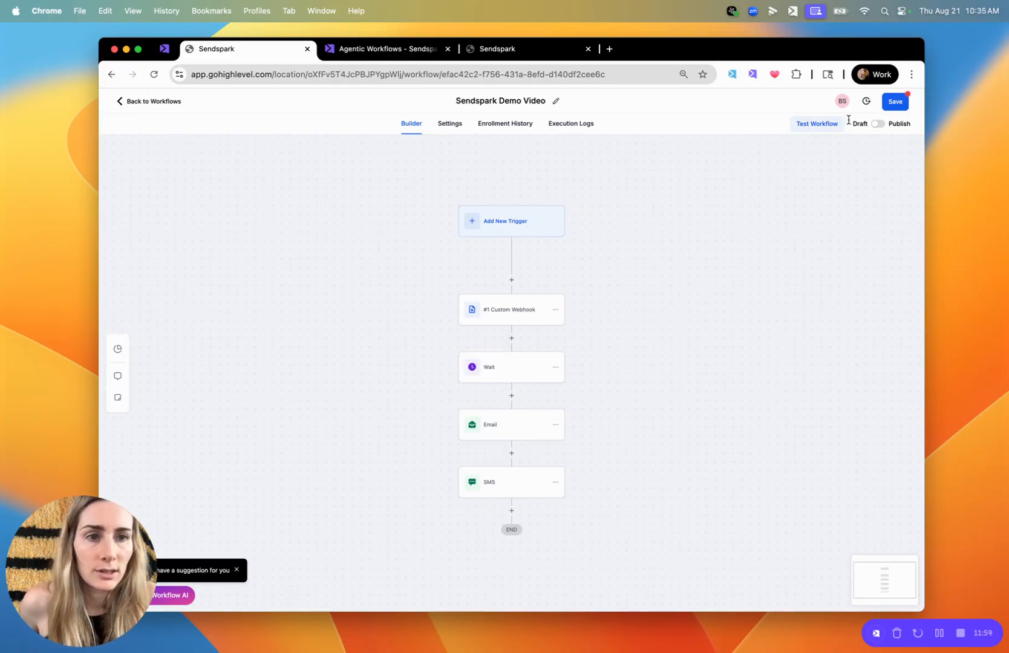
pyautogui.click(821, 124)
pyautogui.click(717, 206)
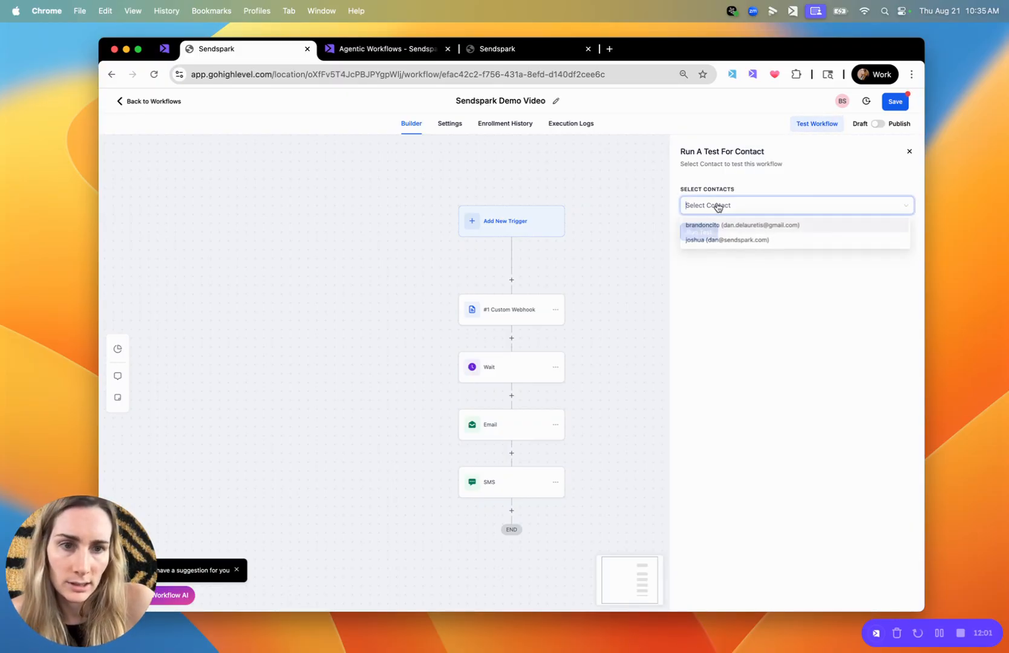
pyautogui.click(714, 225)
pyautogui.click(739, 299)
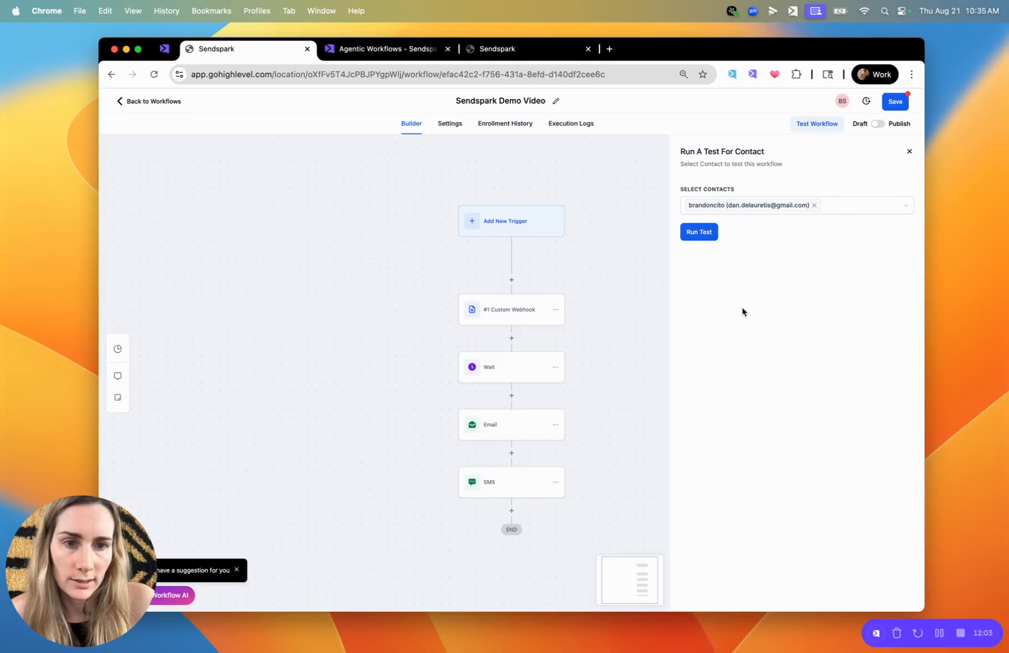
# Review the steps and running state of the HighLevel Demo automation in Sendspark, and return to the workflow test in HighLevel
pyautogui.click(382, 50)
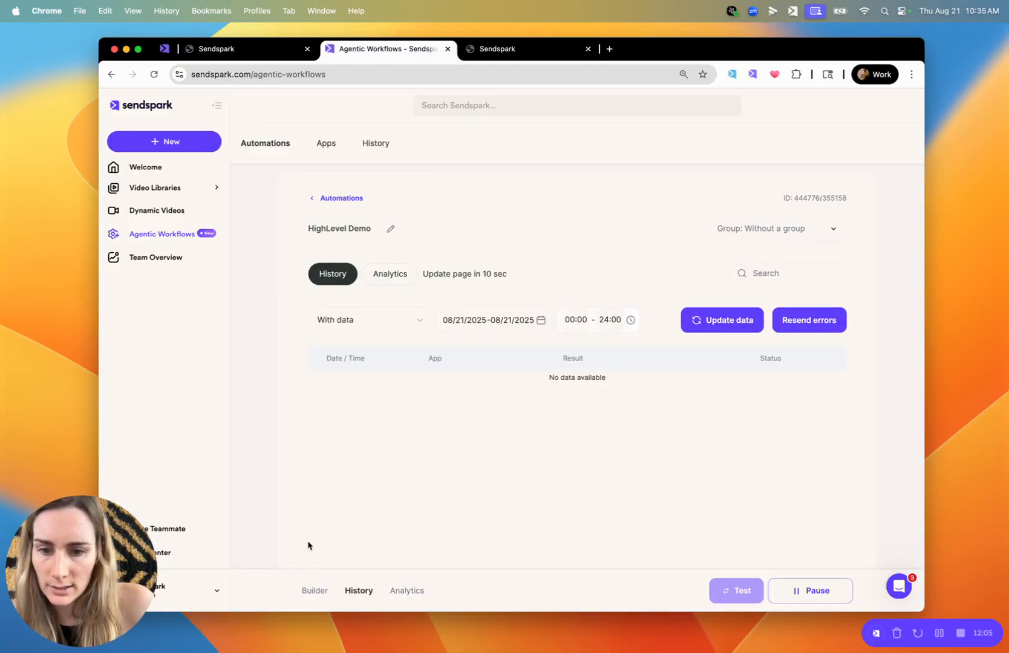
pyautogui.click(311, 594)
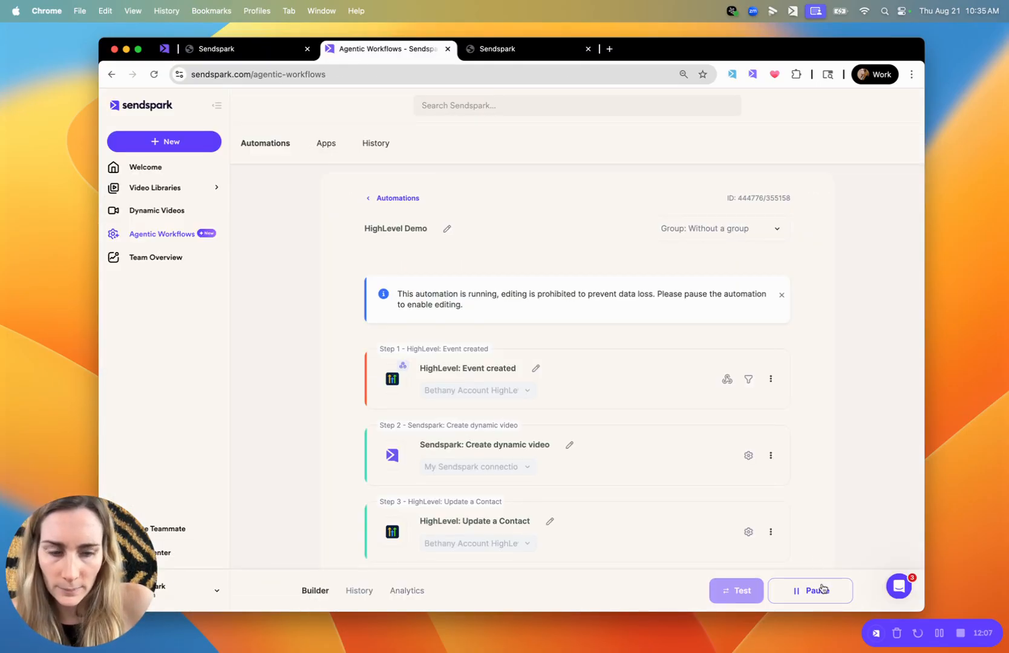
pyautogui.scroll(-2, 716, 468)
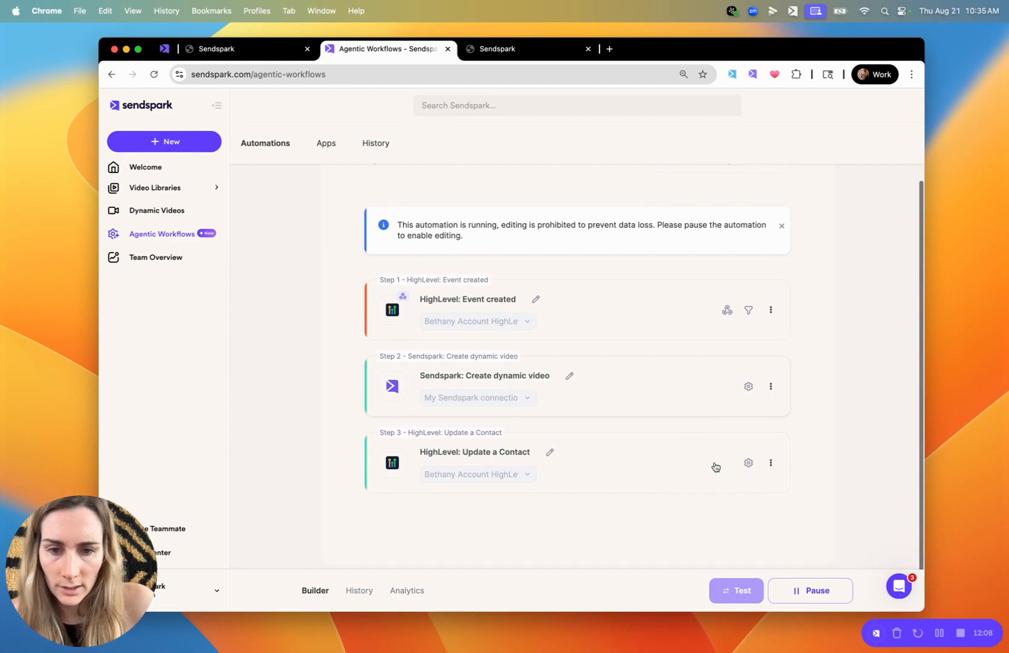
pyautogui.click(510, 47)
pyautogui.click(268, 55)
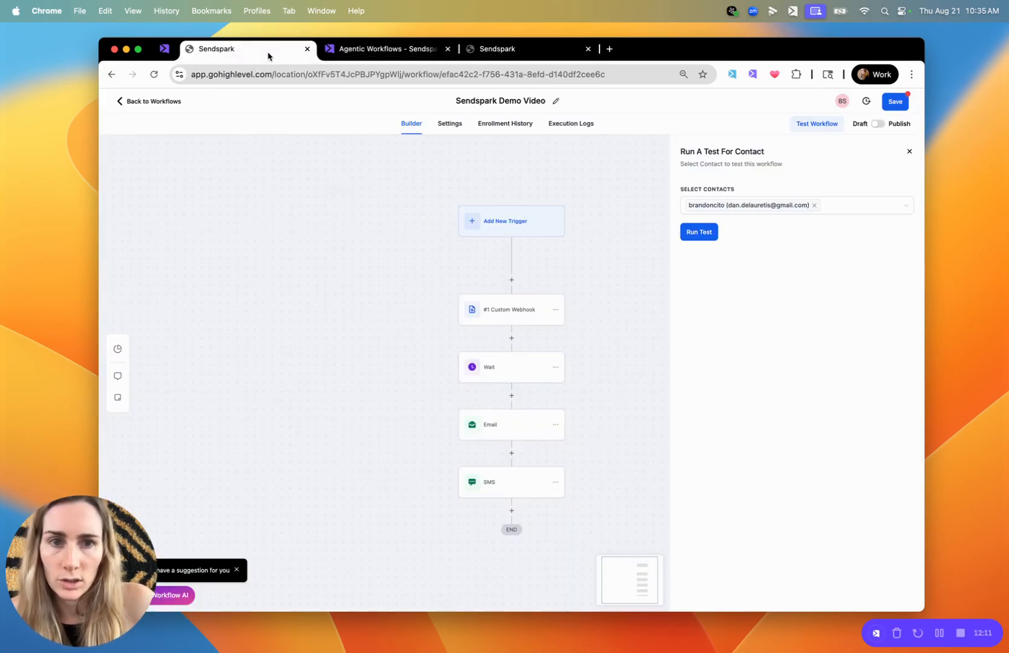
# Run the workflow test for the selected contact and open the workflow's enrollment history
pyautogui.click(700, 233)
pyautogui.click(495, 124)
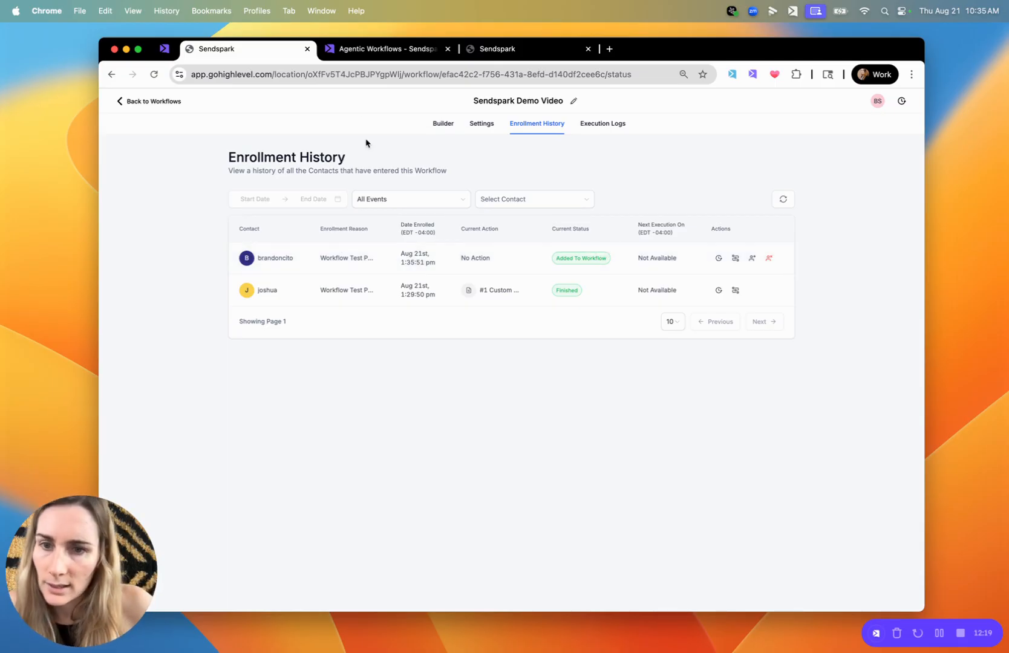
# Examine the HighLevel Demo automation's run history in Sendspark and expand the latest execution to show its individual steps
pyautogui.click(360, 51)
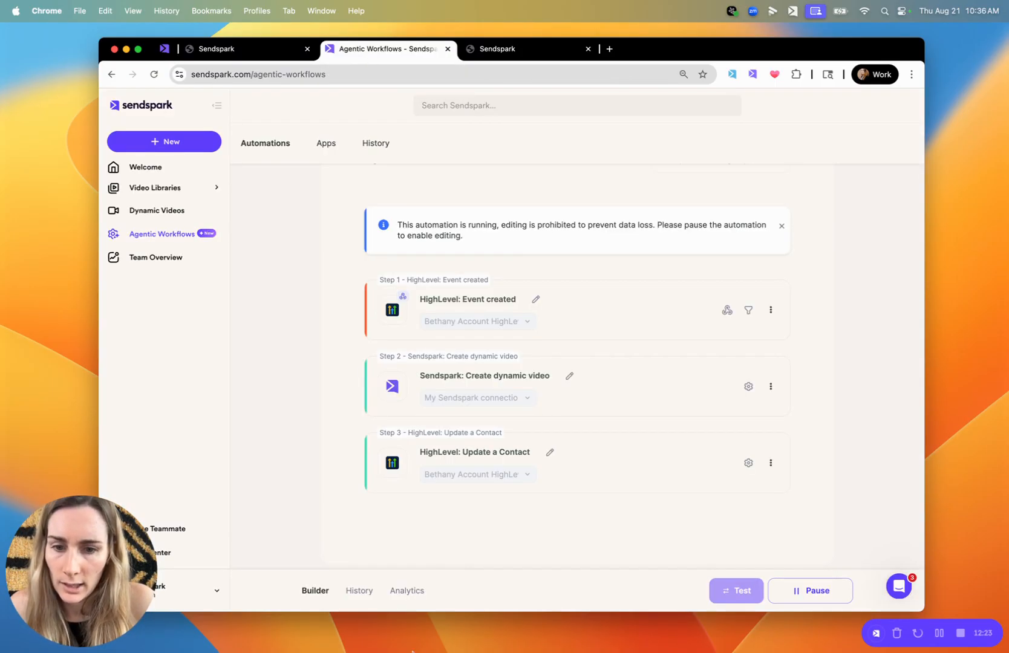
pyautogui.click(407, 594)
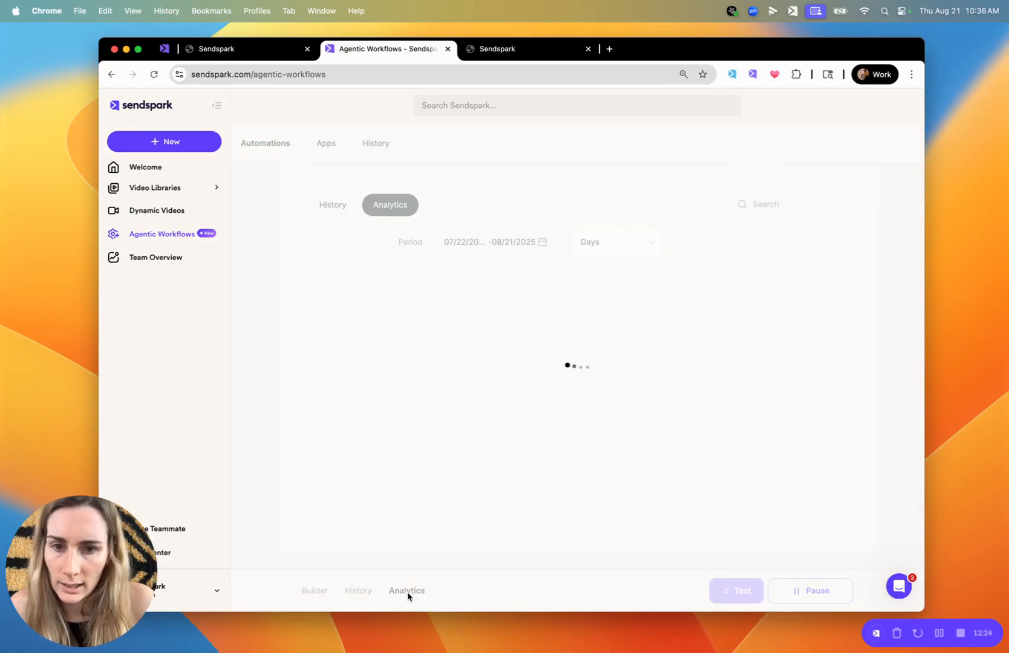
pyautogui.click(358, 591)
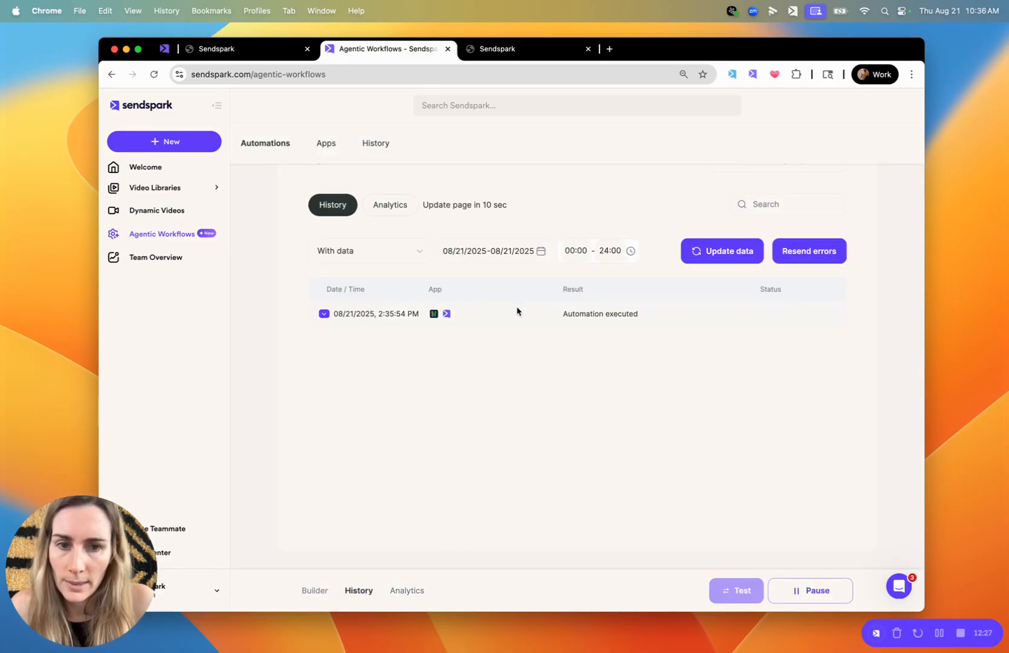
pyautogui.click(485, 315)
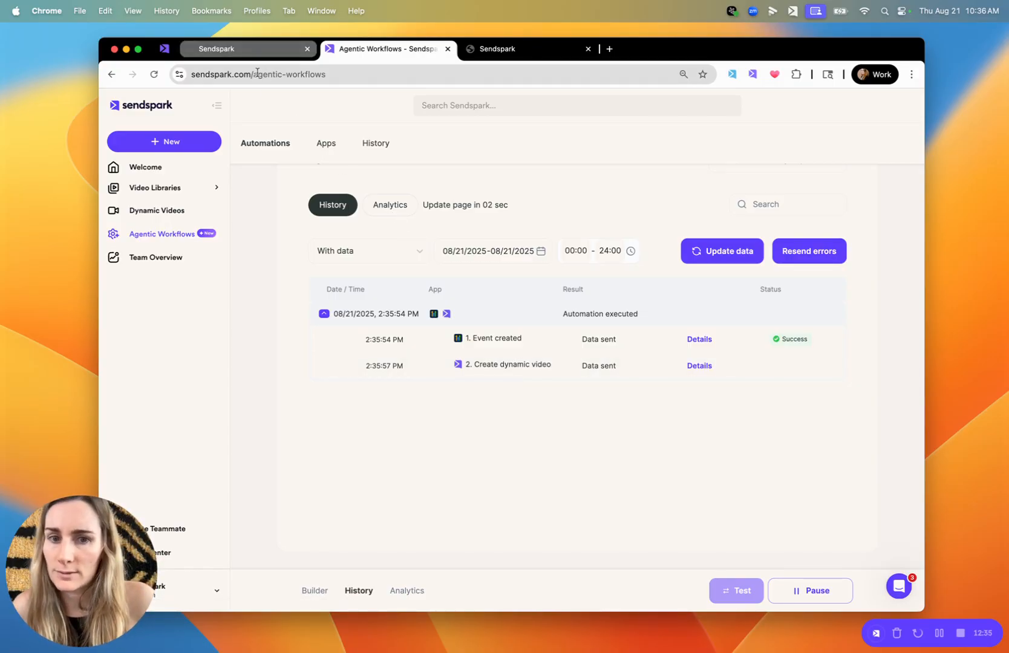
# Save and close the Sendspark HighLevel Demo campaign's contacts editor to view its list of prospect videos
pyautogui.click(162, 51)
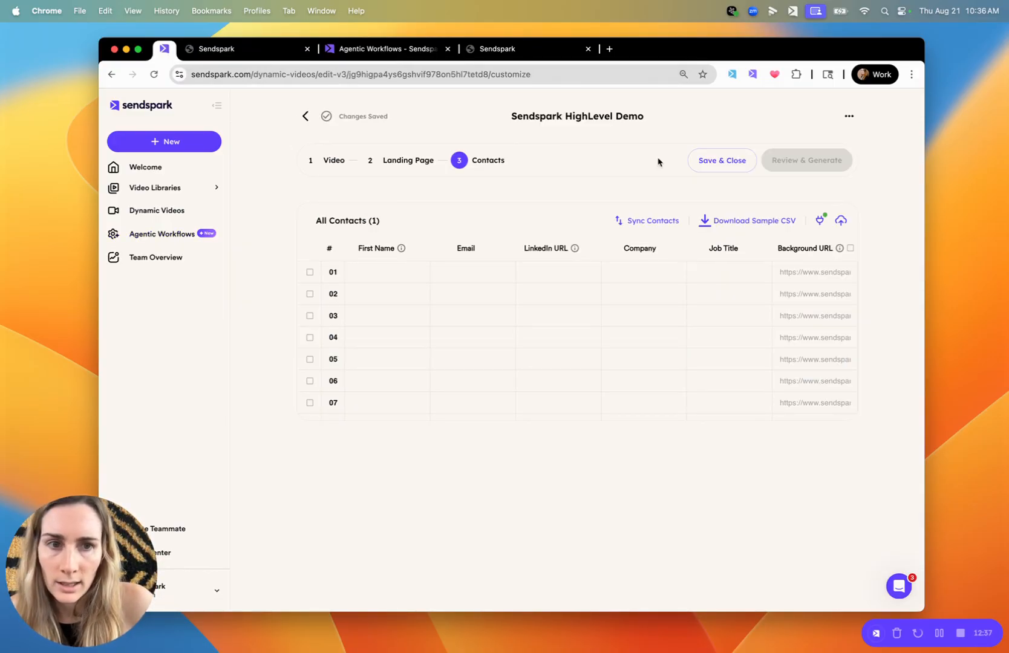
pyautogui.click(704, 163)
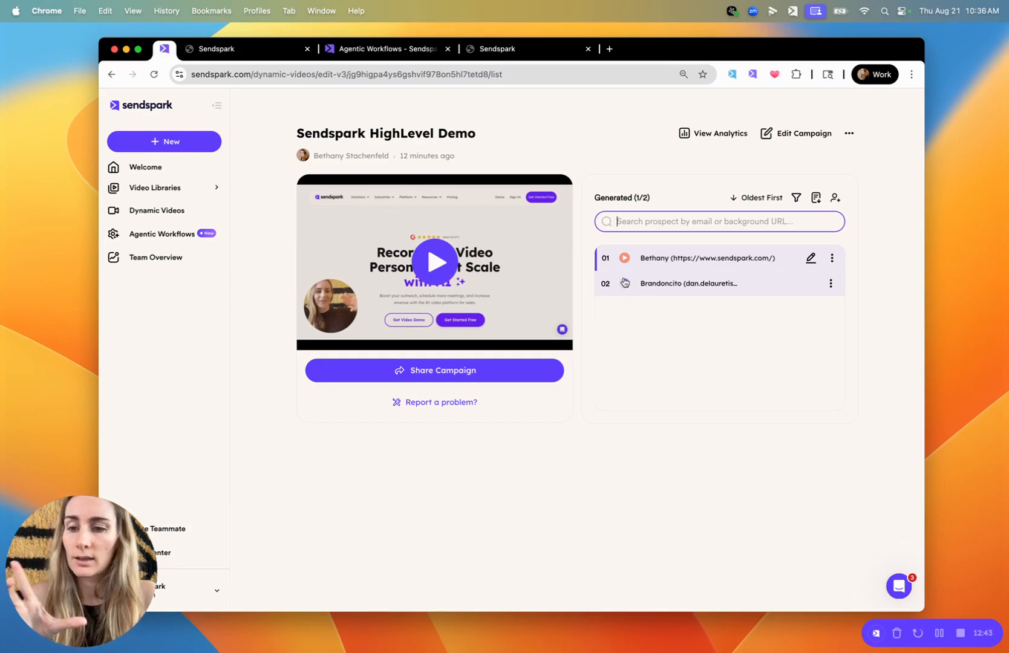
# Revisit the automation's steps and the HighLevel custom fields, and reopen the Sendspark Demo Video workflow in its builder
pyautogui.click(363, 48)
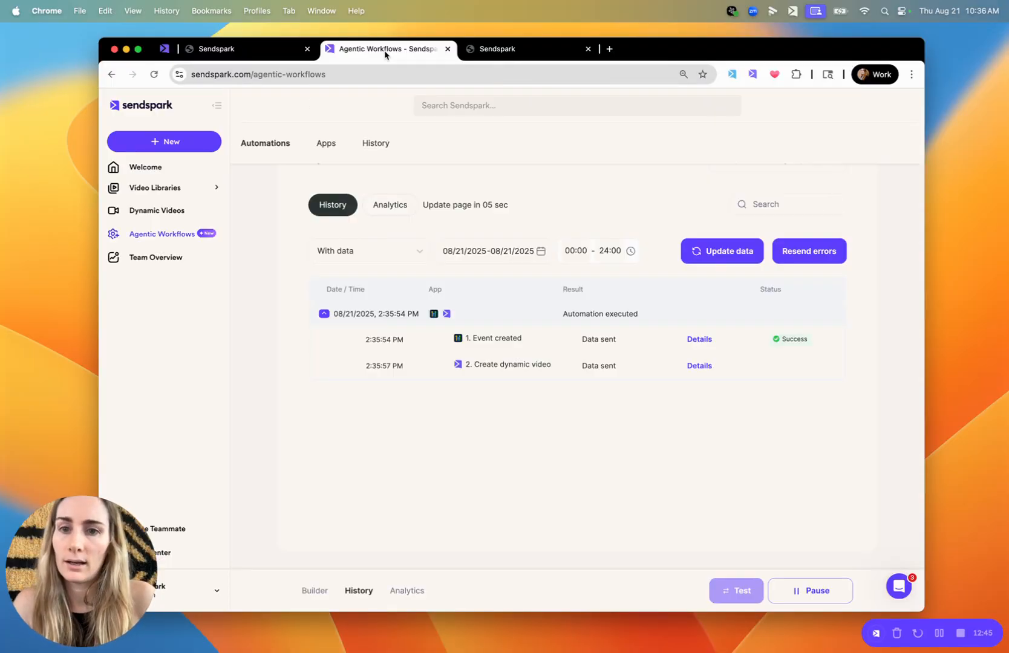
pyautogui.click(320, 591)
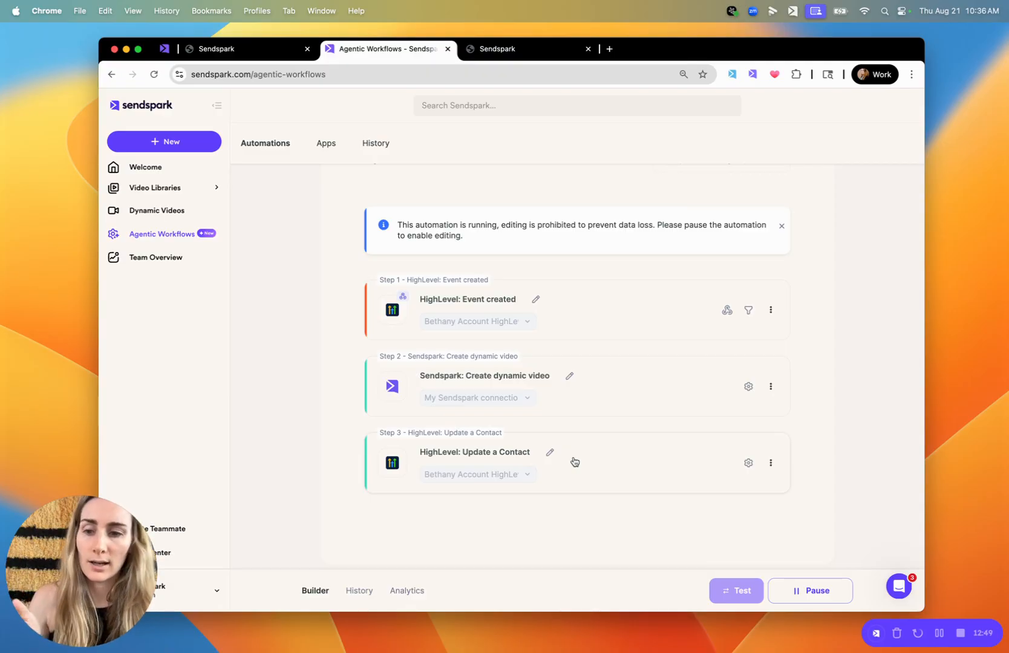
pyautogui.click(503, 49)
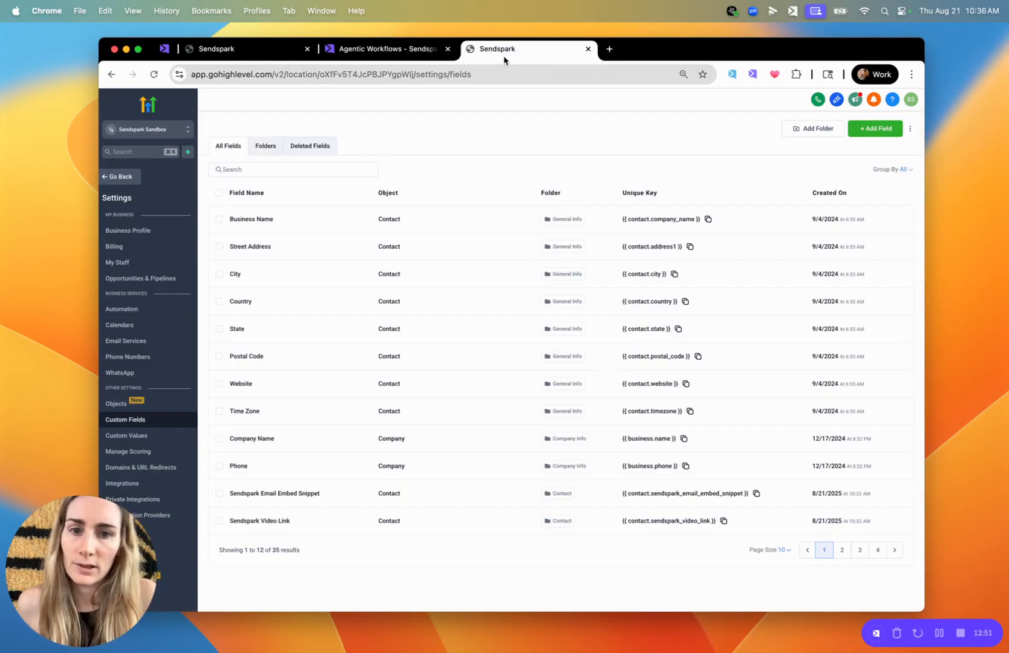
pyautogui.click(260, 50)
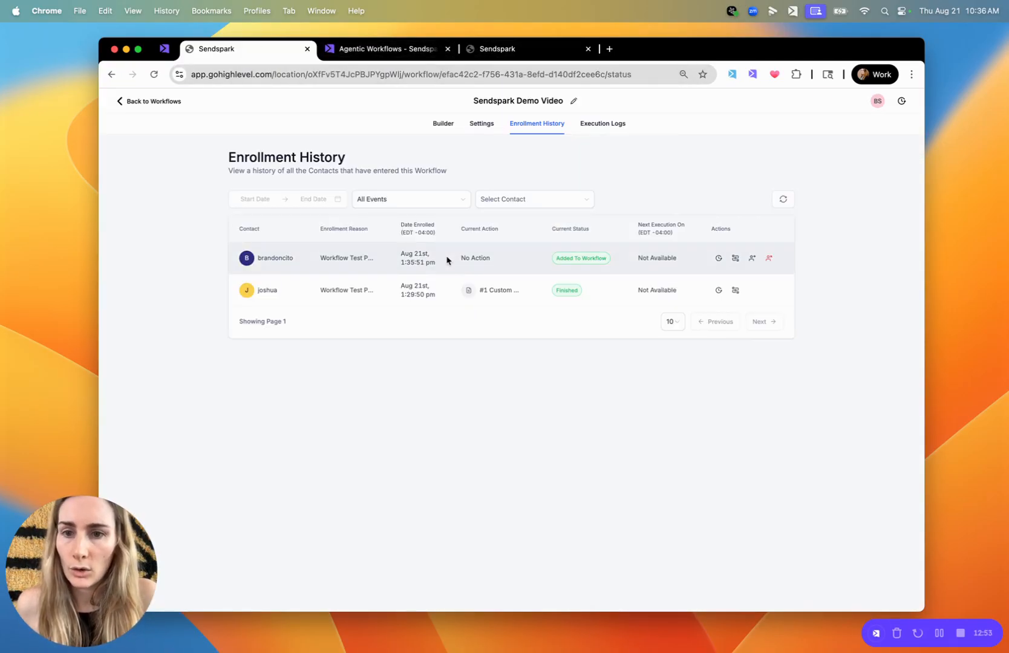
pyautogui.click(449, 123)
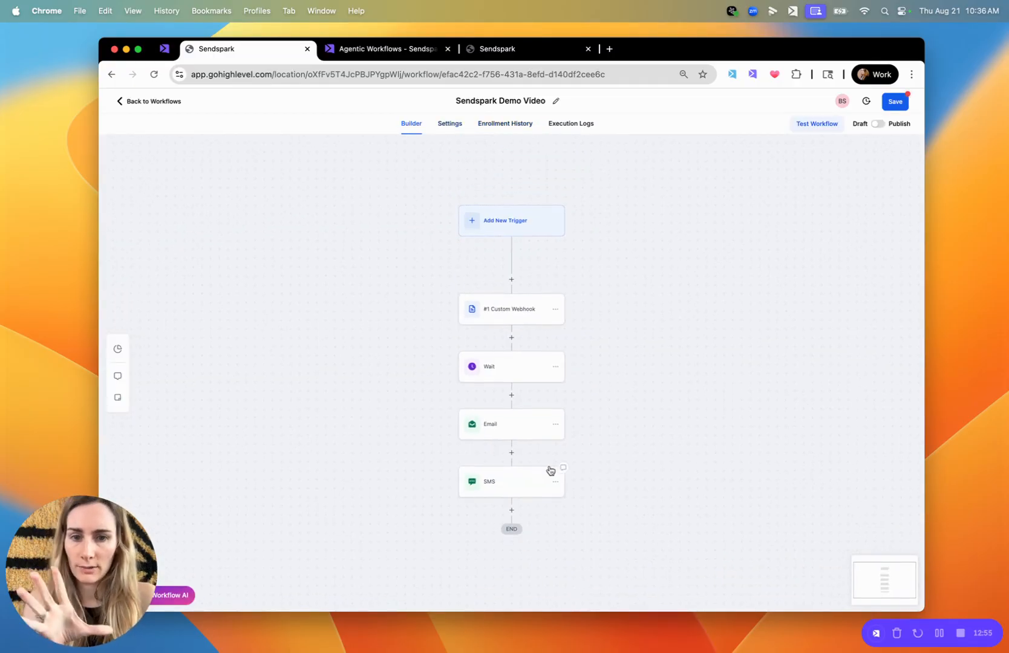